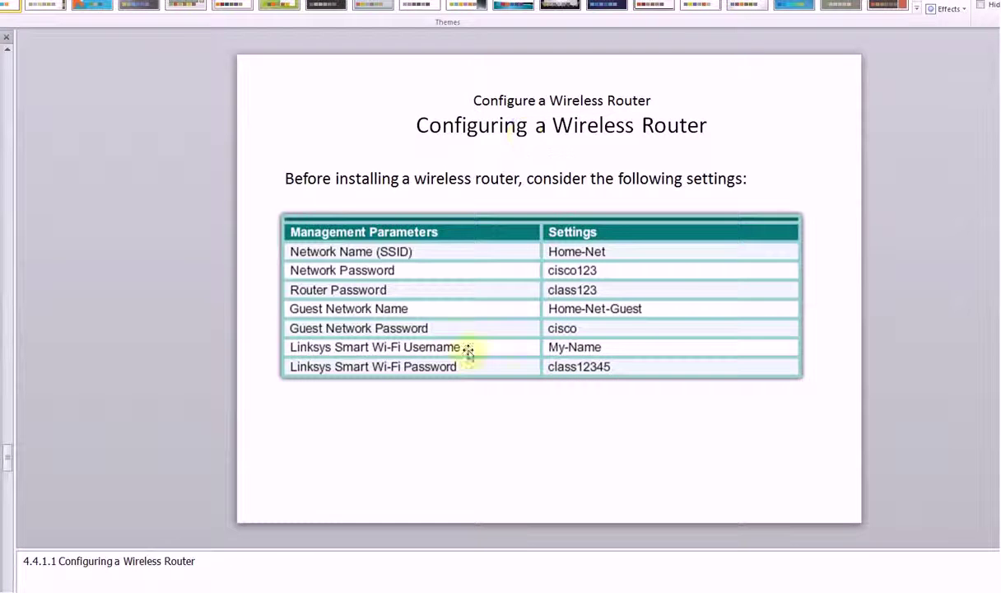
Scroll the PowerPoint slides down to the Implementation Plan slide
scroll(606, 306, "down", 1)
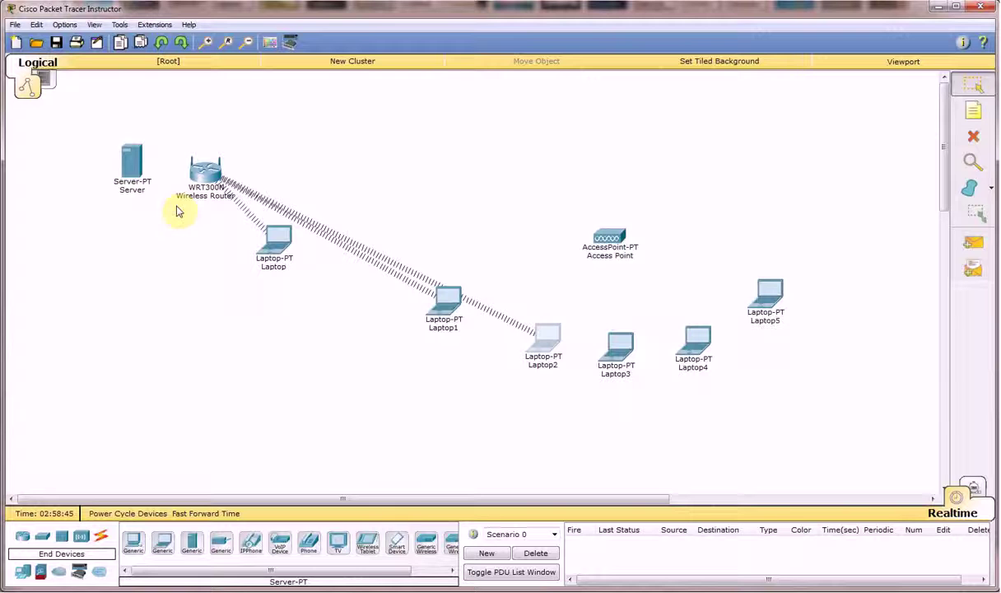
Cable the Wireless Router to the Server using an automatically chosen connection type
left_click(100, 536)
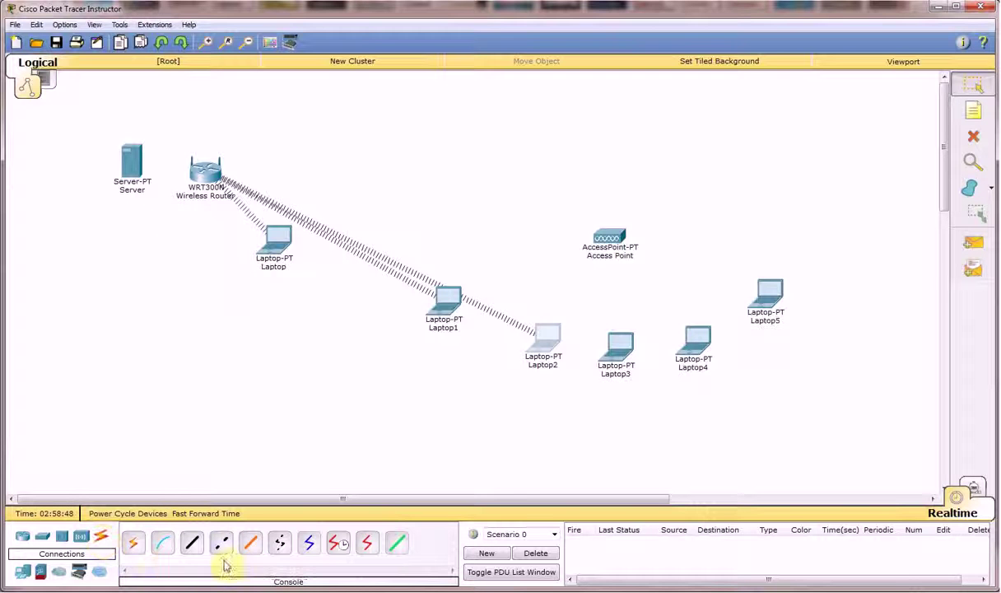
left_click(136, 550)
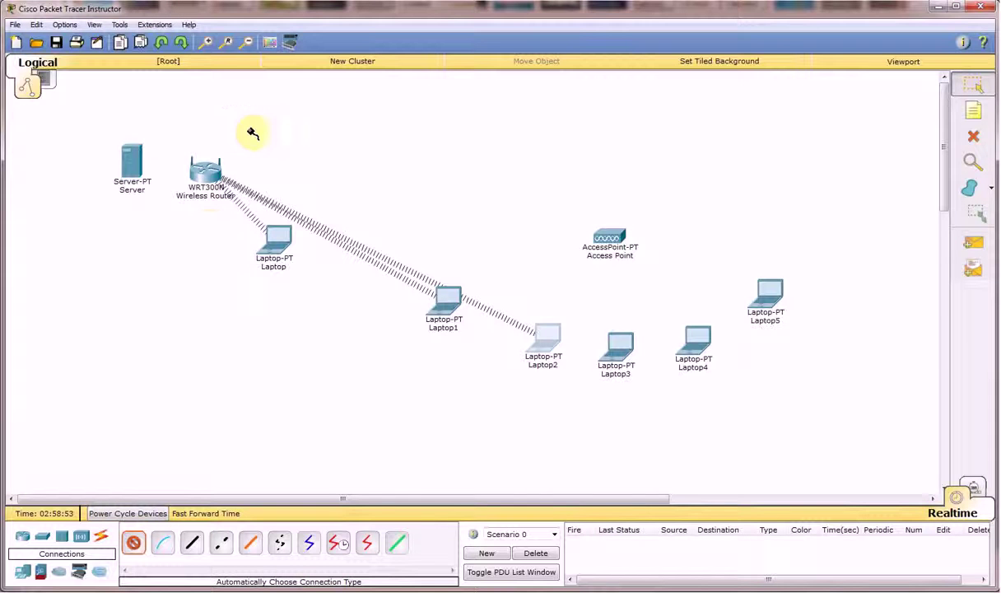
left_click(204, 169)
left_click(132, 165)
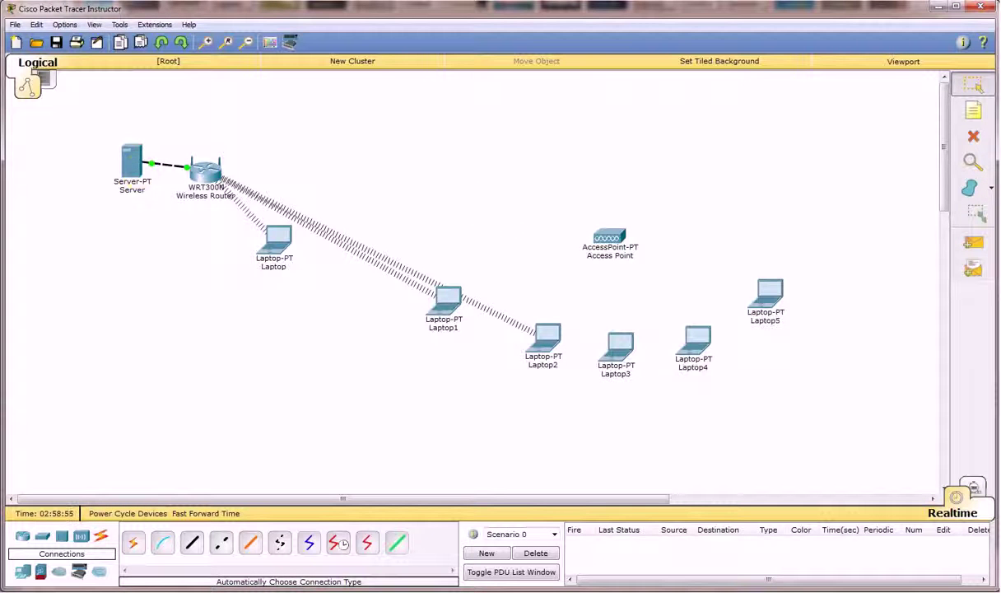
Reposition the router and Server, then open and close the router's settings window
left_click_drag(204, 170, 217, 166)
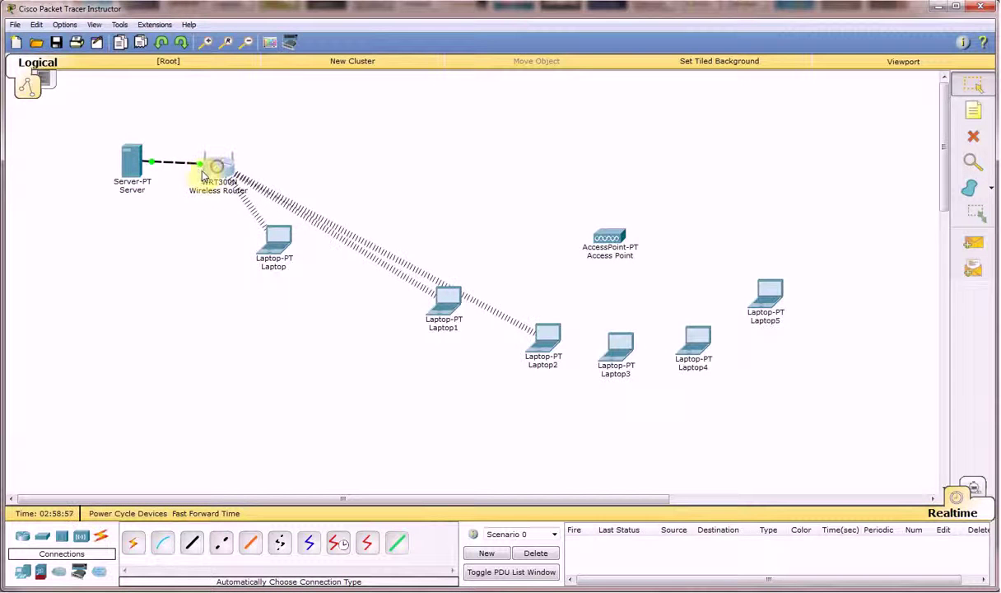
left_click_drag(131, 162, 129, 153)
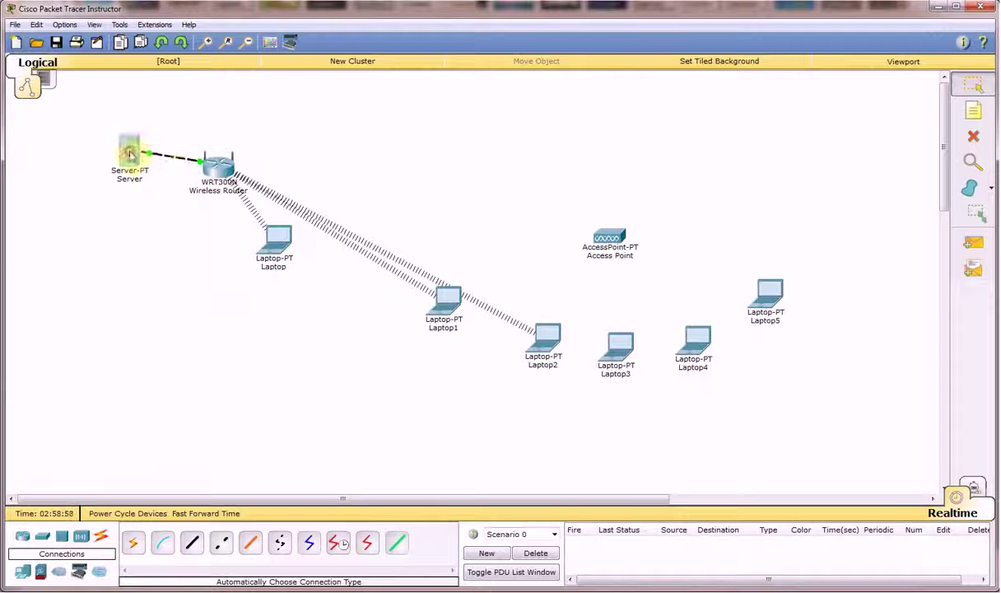
double_click(219, 166)
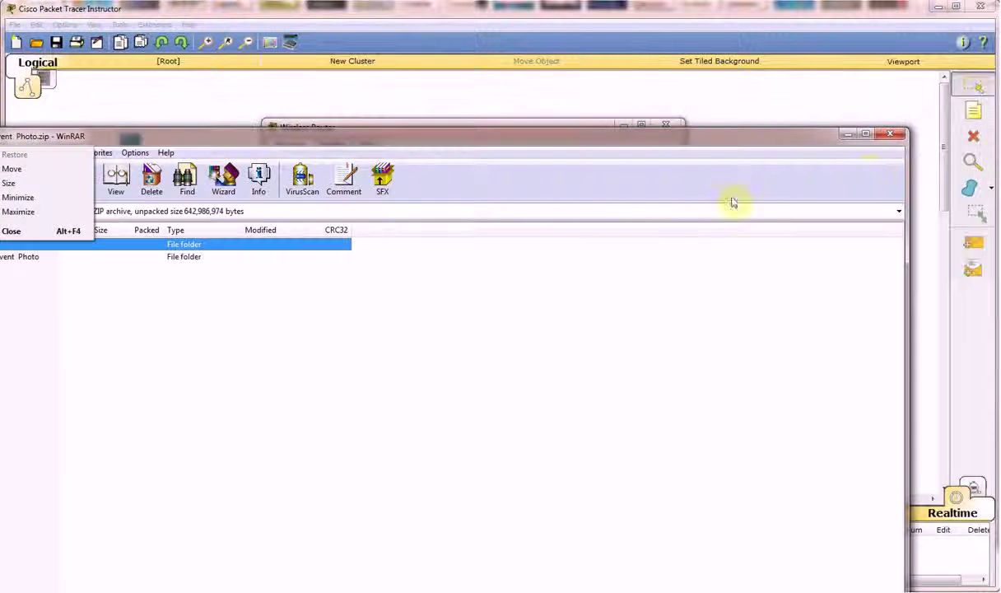
left_click(887, 132)
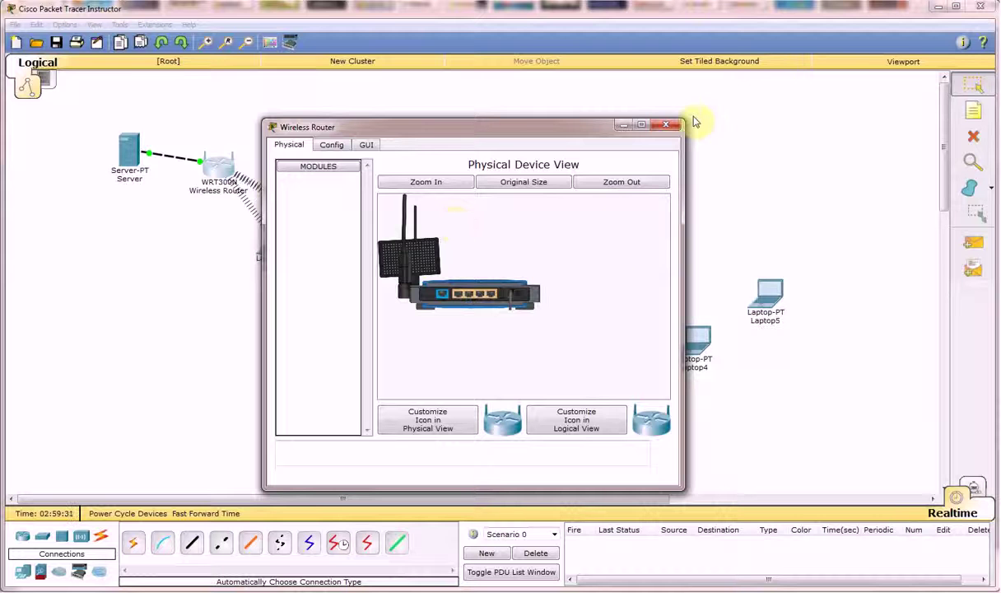
left_click(666, 124)
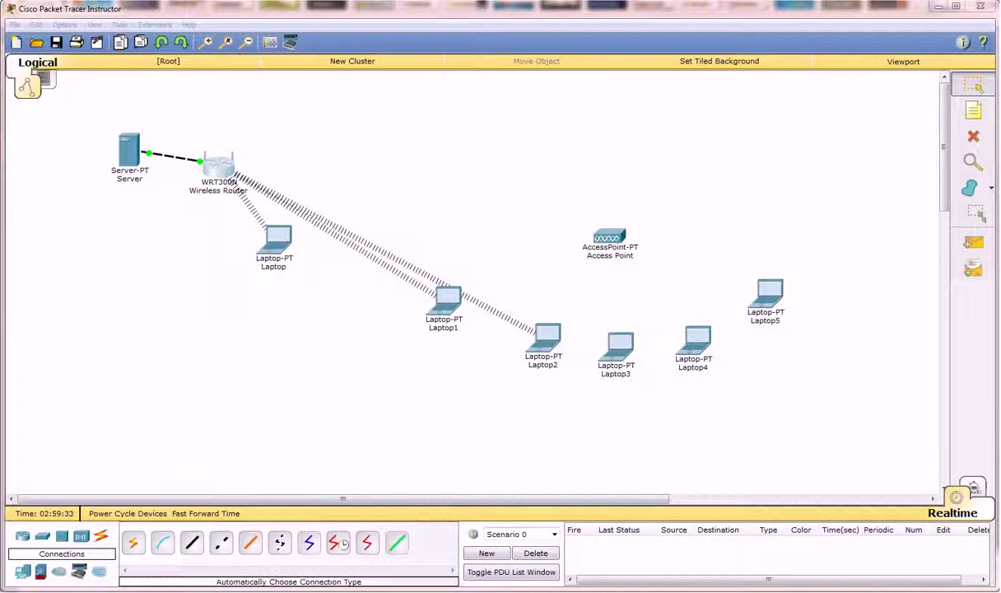
Link the Access Point to the Wireless Router with an auto-selected cable
left_click(133, 543)
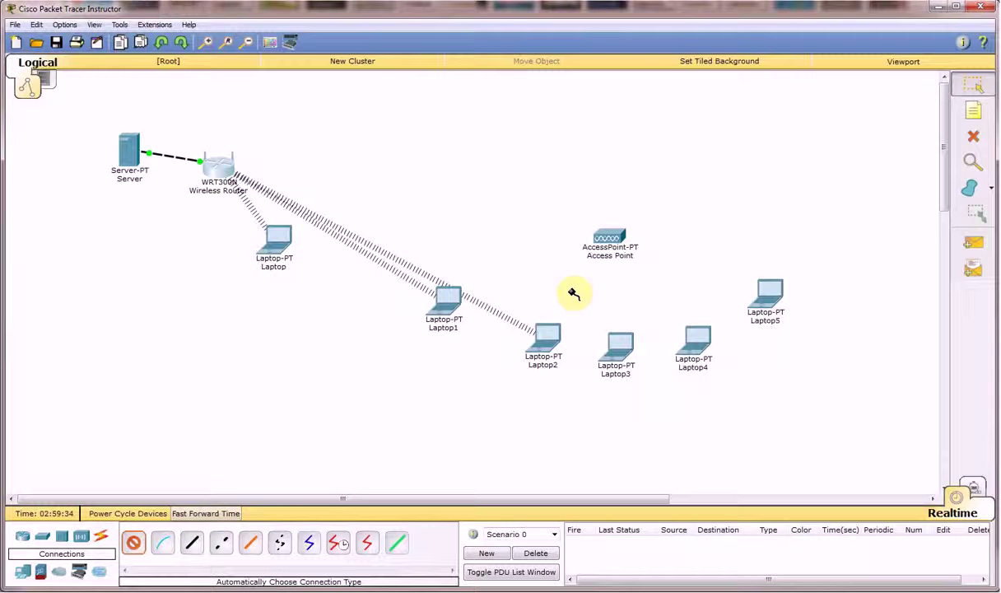
left_click(589, 235)
left_click(219, 173)
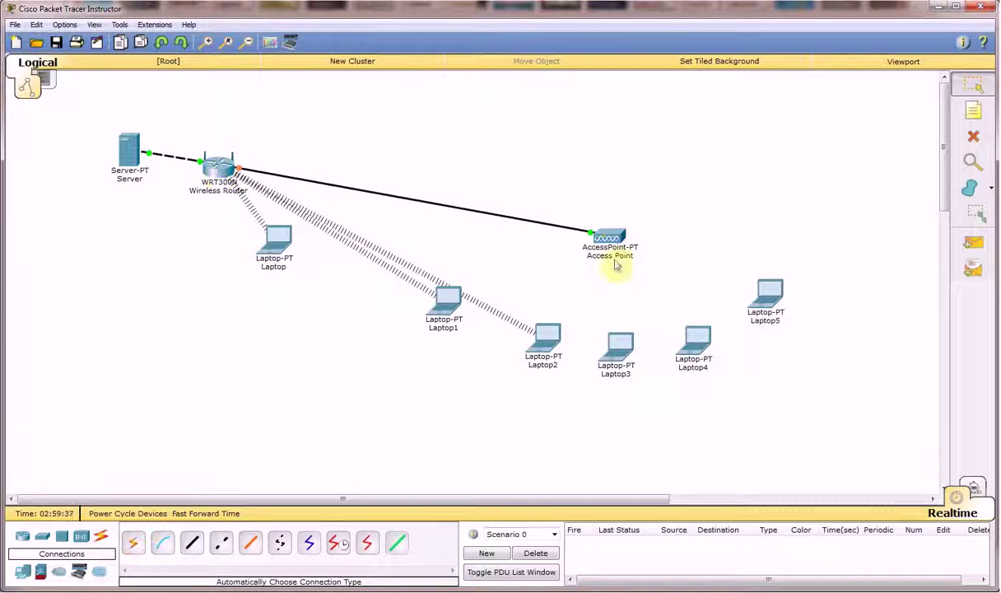
Reposition the Access Point and router, then fast-forward time so the link comes up
left_click_drag(607, 235, 596, 229)
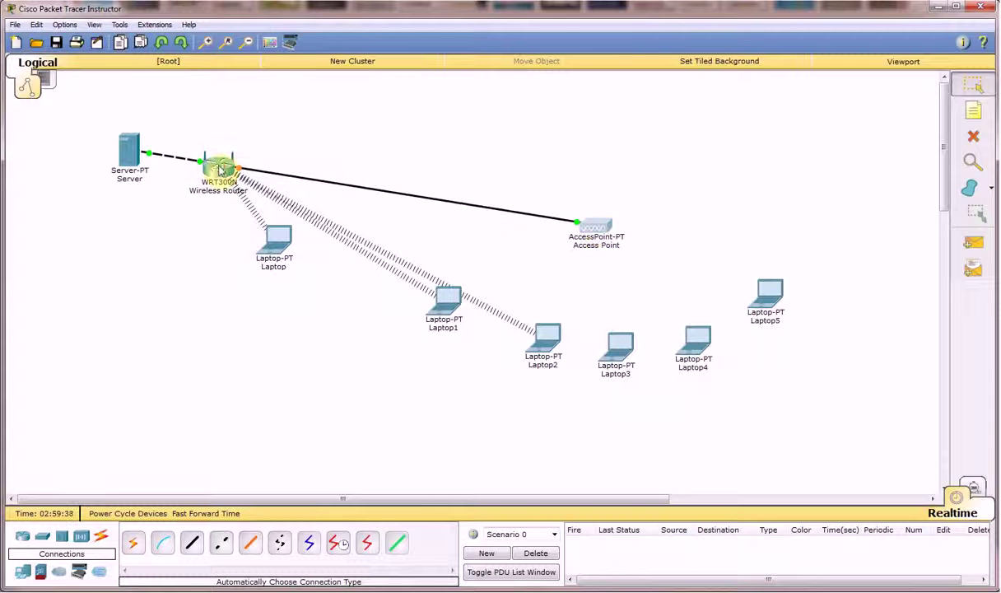
left_click_drag(217, 165, 253, 170)
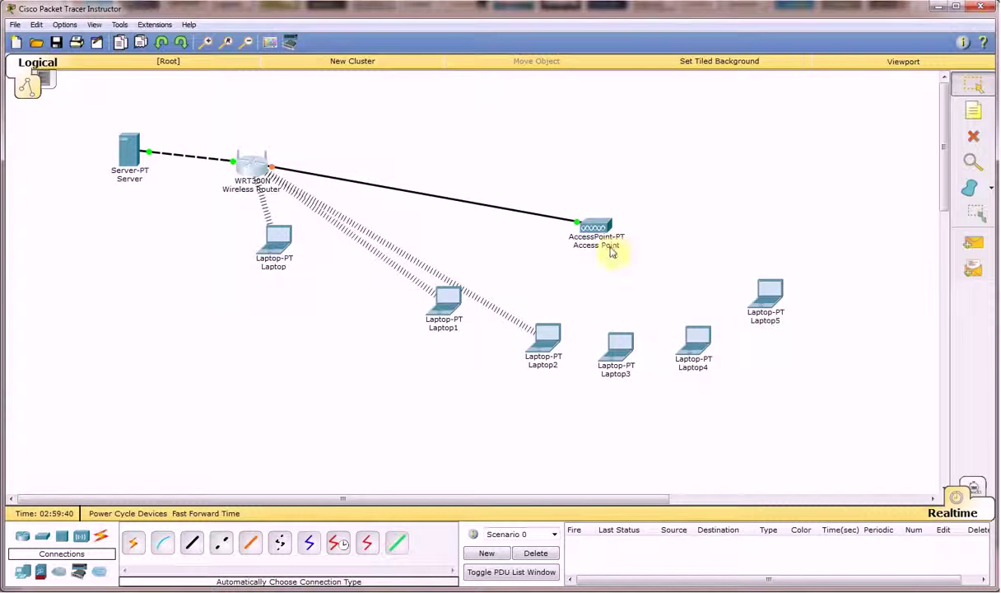
left_click_drag(598, 229, 594, 219)
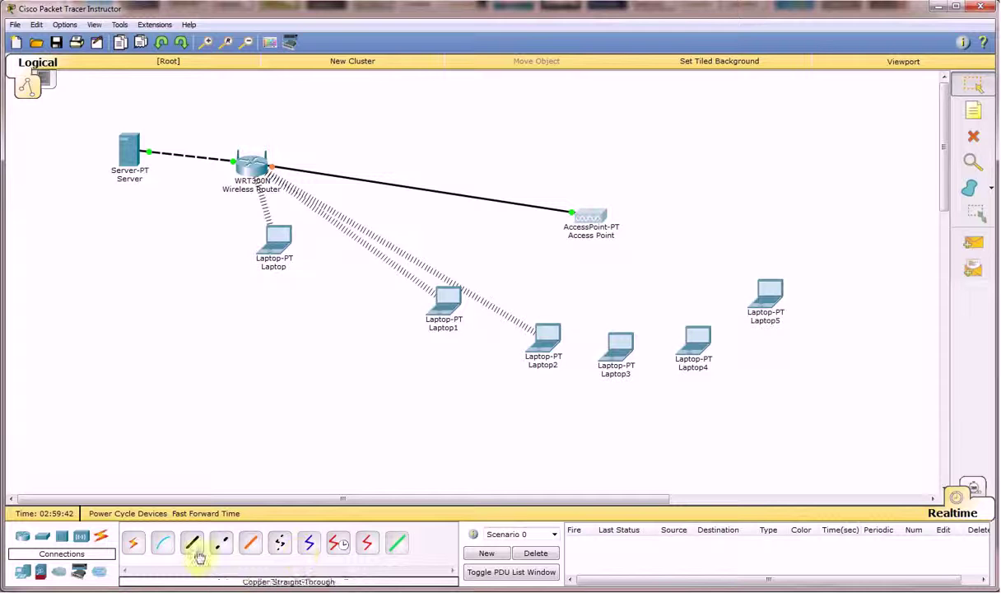
left_click(210, 514)
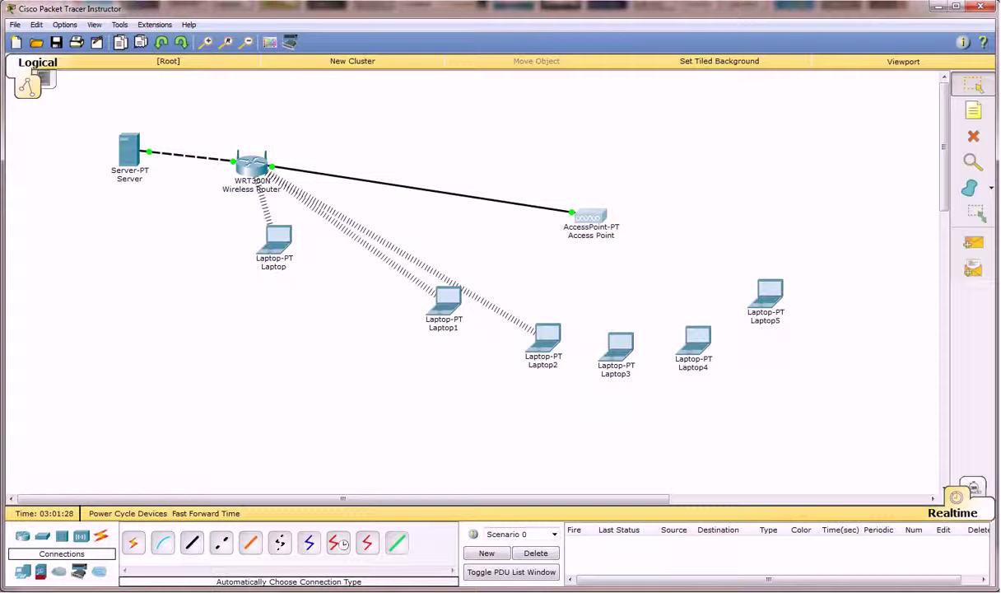
Clear the Firefox downloads list and return to Packet Tracer
left_click(95, 591)
left_click(107, 576)
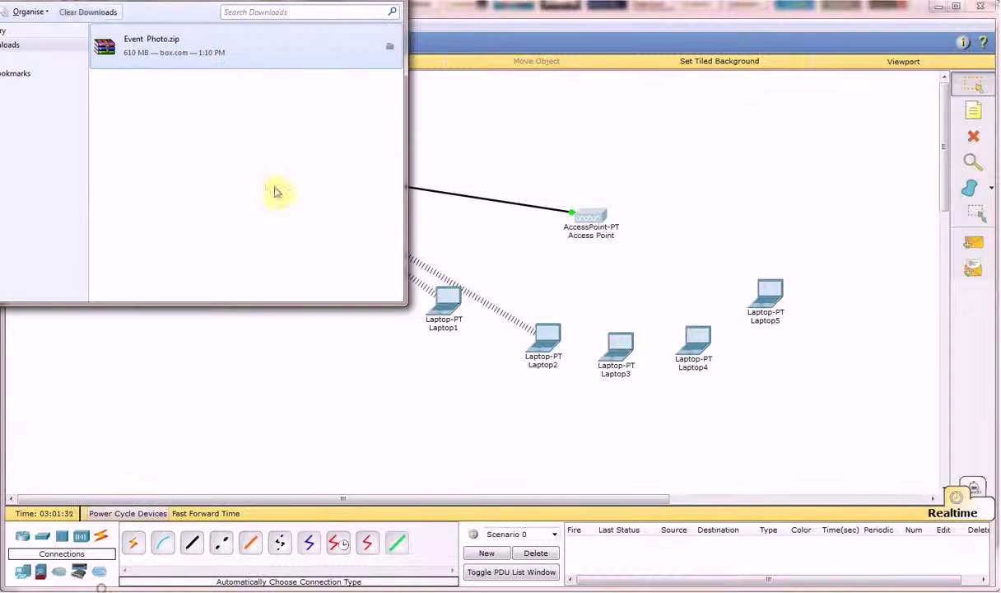
left_click(70, 12)
left_click(57, 589)
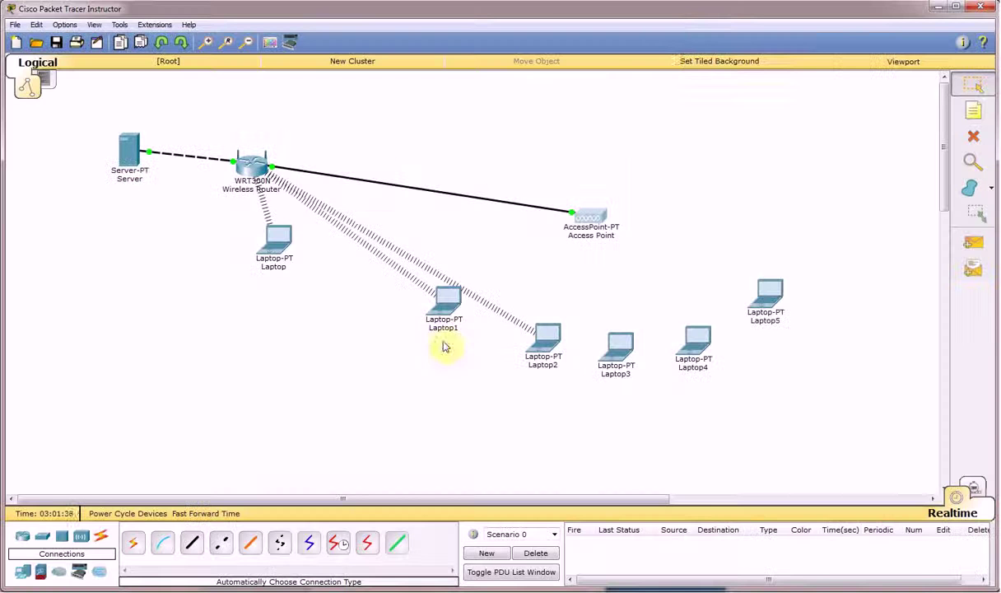
Move Packet Tracer to reveal the Linksys setup page, then open and position the Server window
left_click_drag(666, 18, 873, 232)
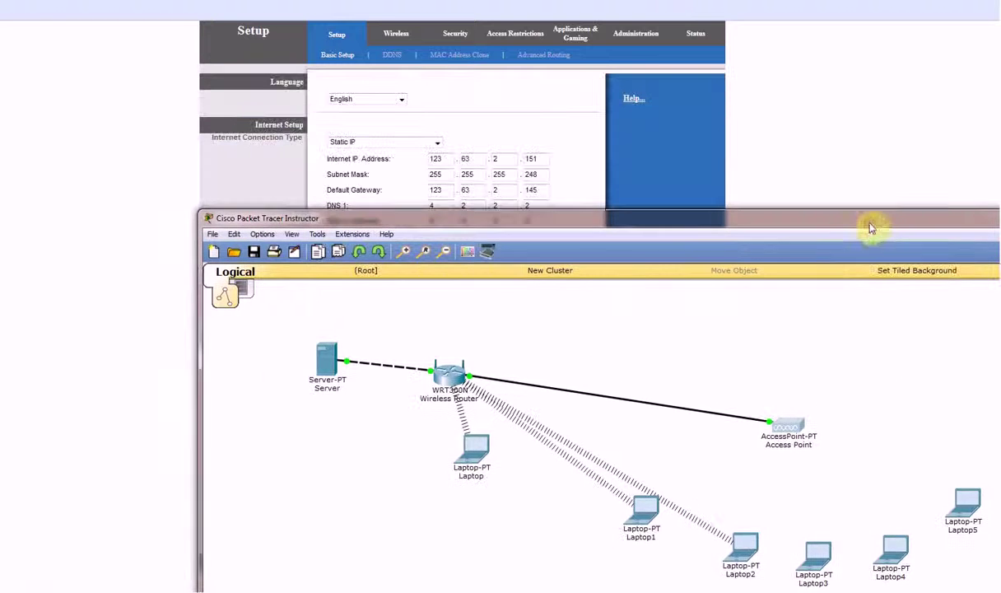
left_click(325, 362)
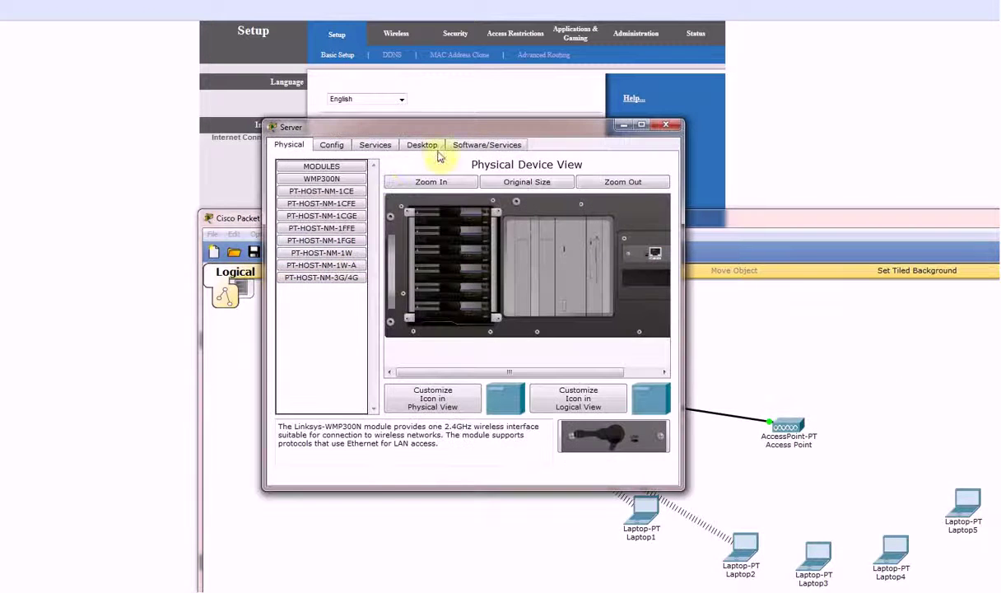
left_click_drag(480, 131, 603, 224)
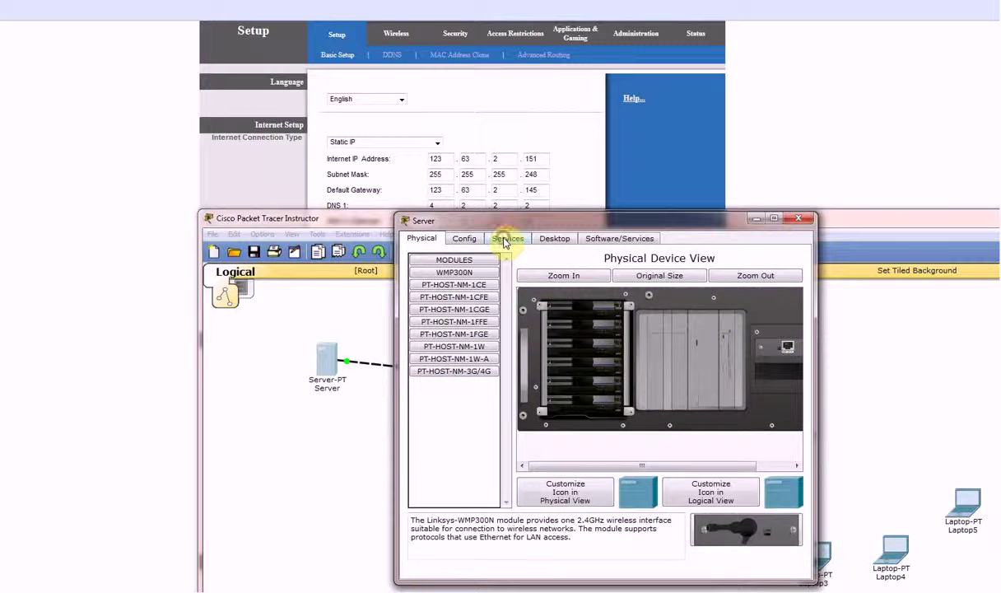
Open the Server's Desktop IP Configuration and dismiss an invalid IP address error
left_click(506, 238)
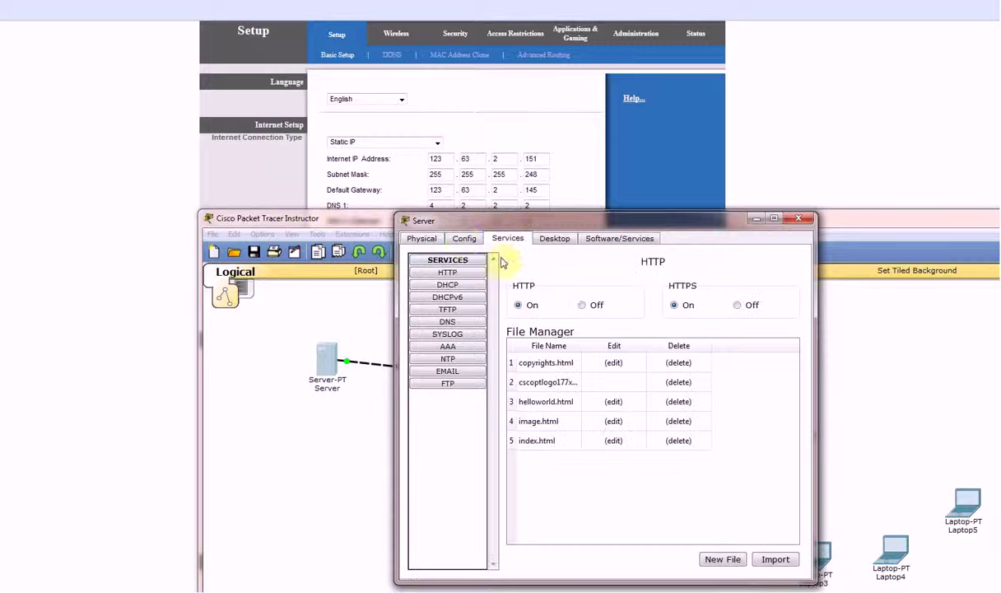
left_click(554, 238)
left_click(445, 298)
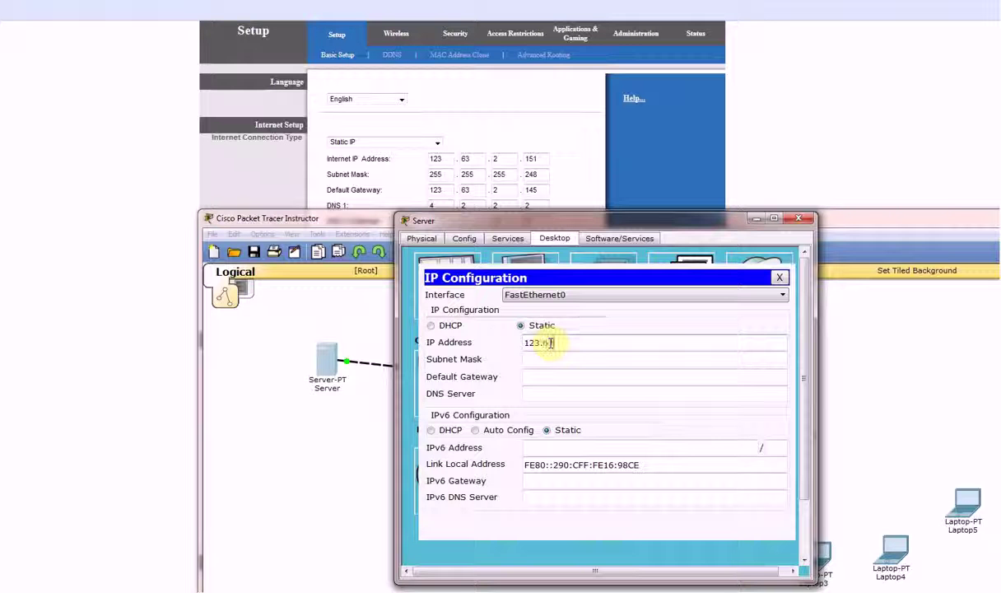
type("3.")
key("Return")
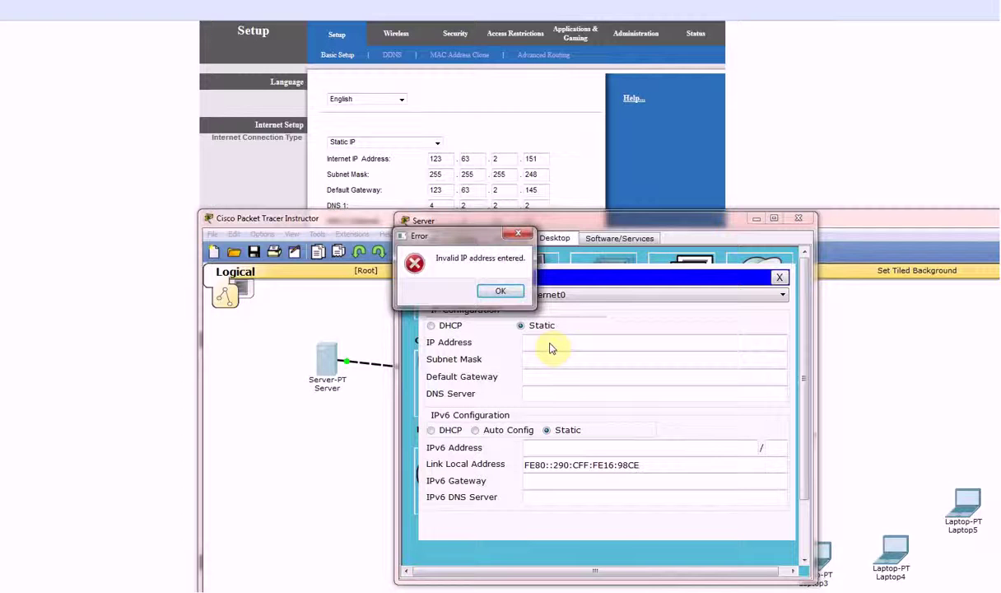
key("Return")
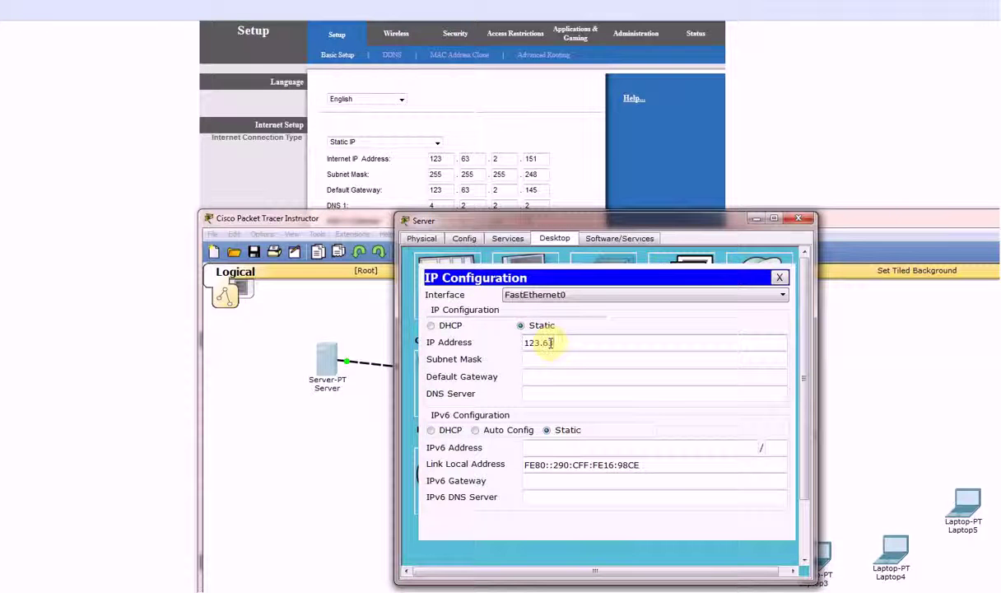
Enter IP 123.63.2.151 and start a 255.25 mask, dismissing the subnet mask errors
type("123.63.2.151")
left_click(549, 361)
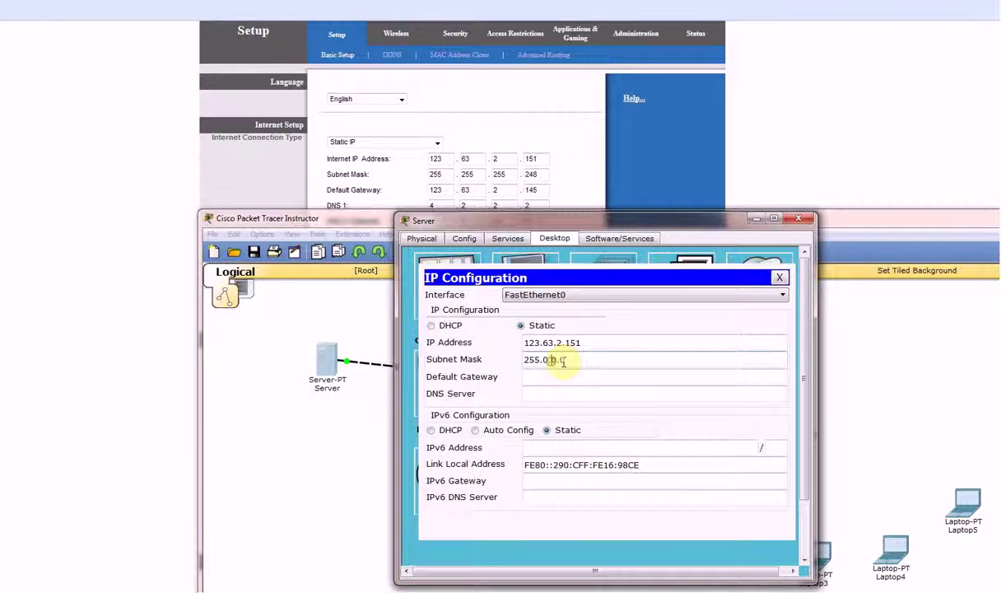
left_click_drag(543, 360, 612, 352)
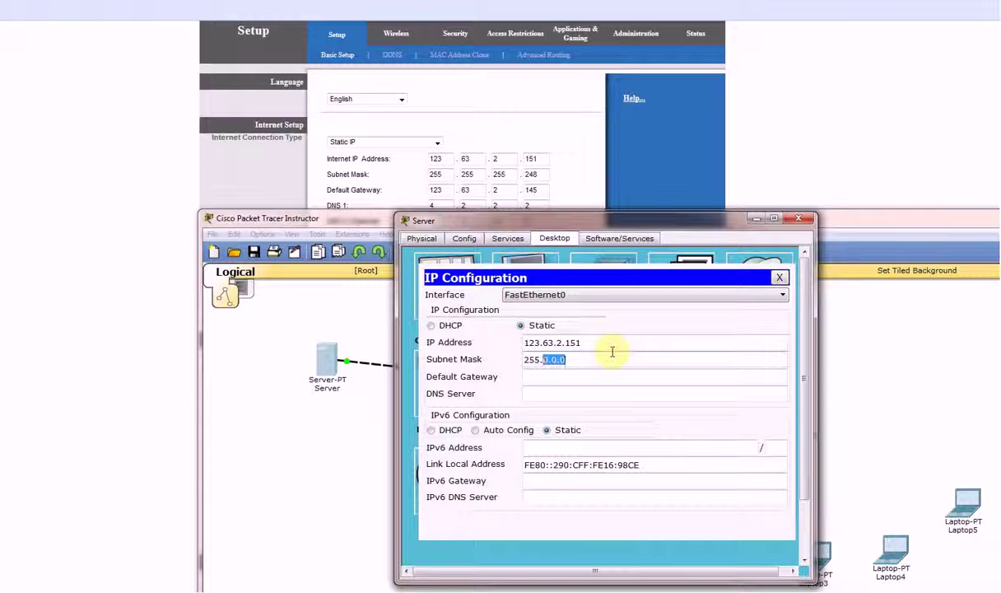
type("255.255")
left_click(534, 327)
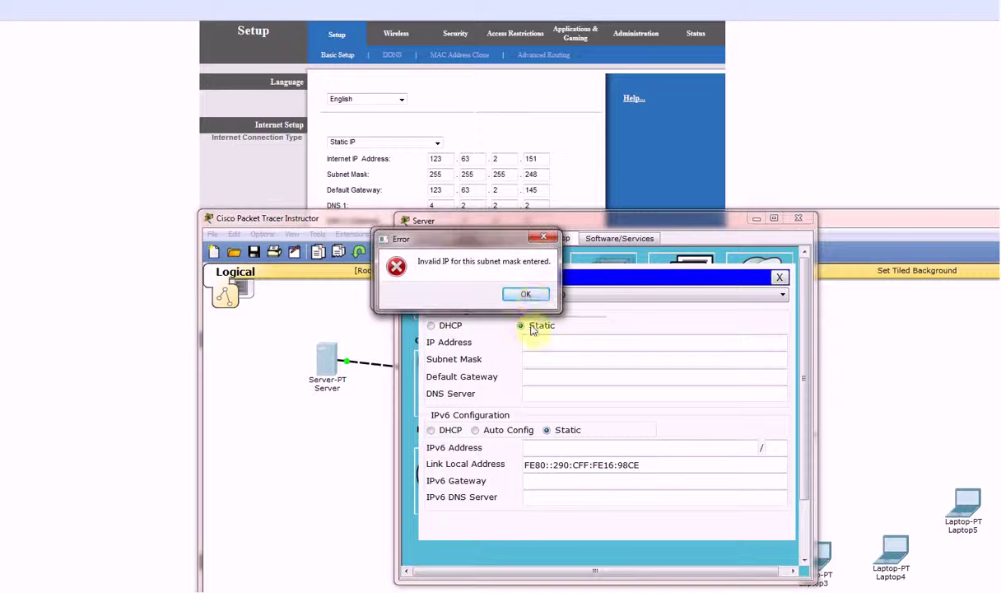
left_click(524, 293)
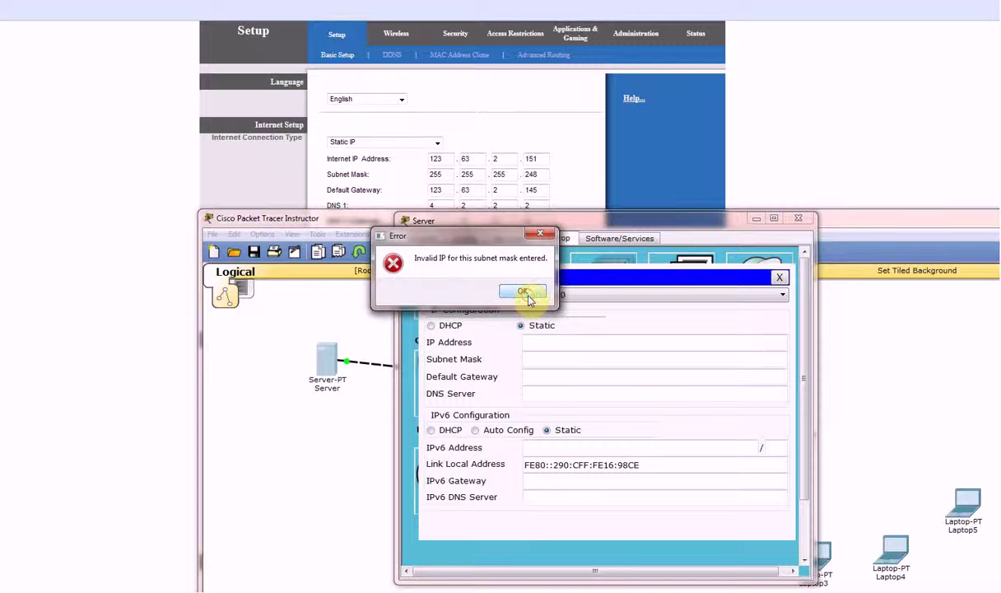
left_click(523, 293)
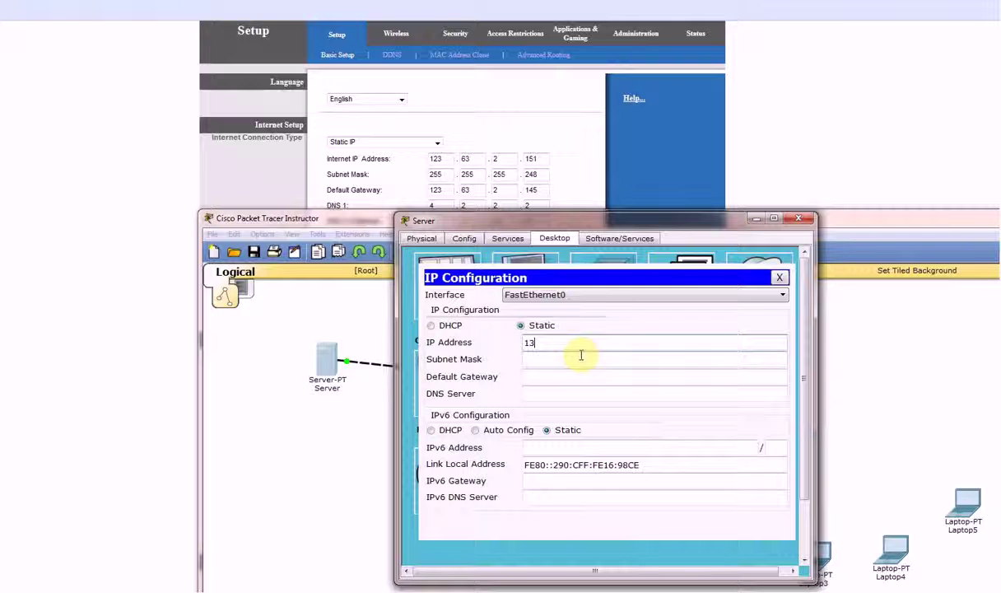
Re-enter 123.63.2.151 with mask 255.255.255.248 and dismiss the invalid address error
key("BackSpace")
type("23.63.2.1")
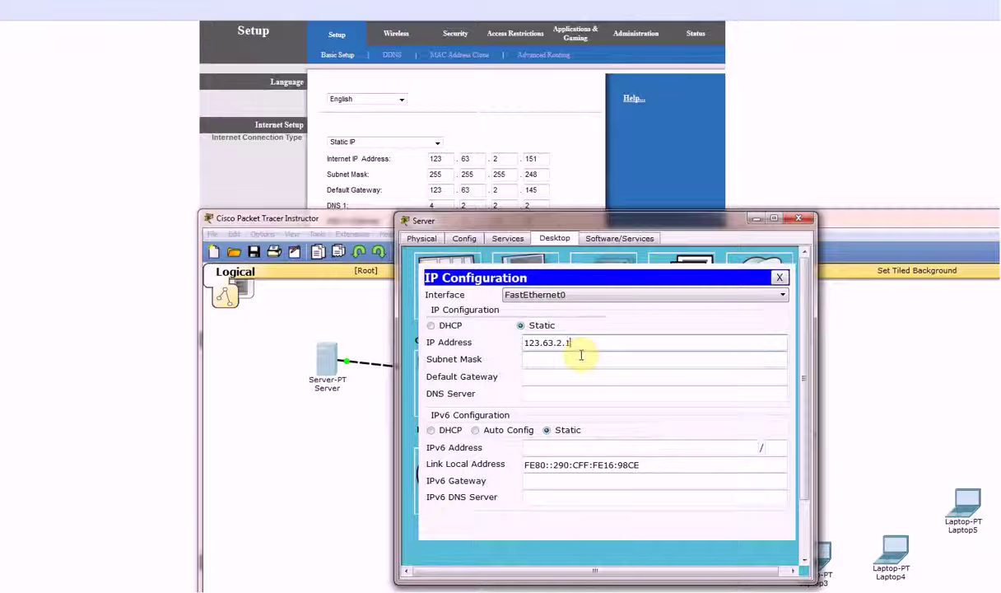
type("51")
left_click(580, 355)
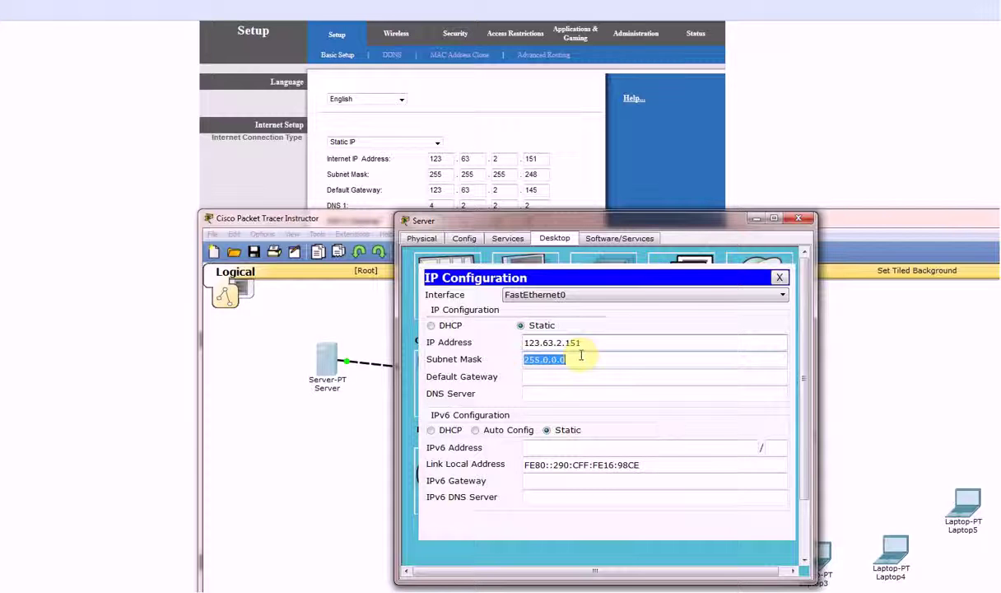
type("255.")
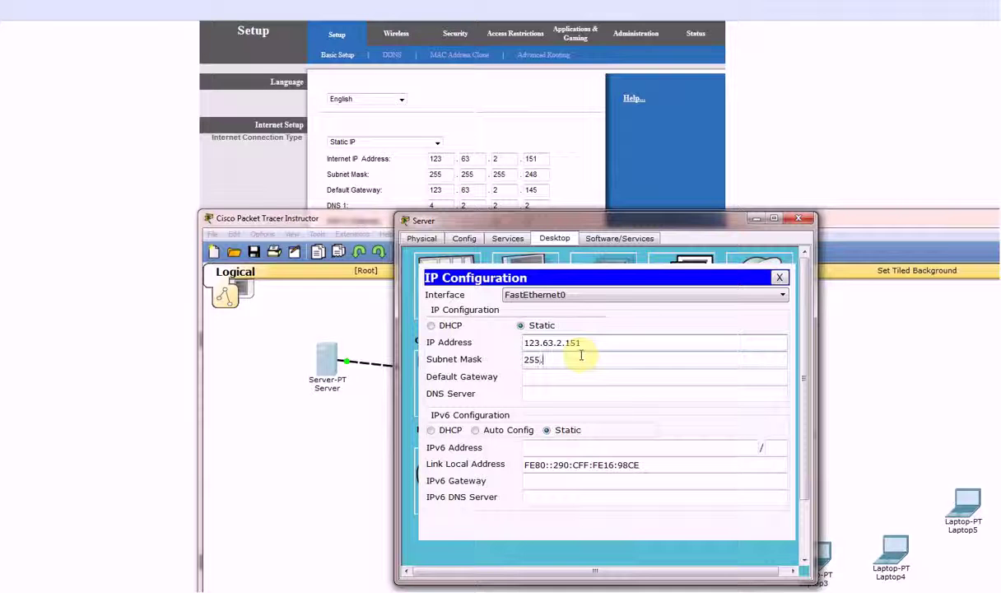
type("255")
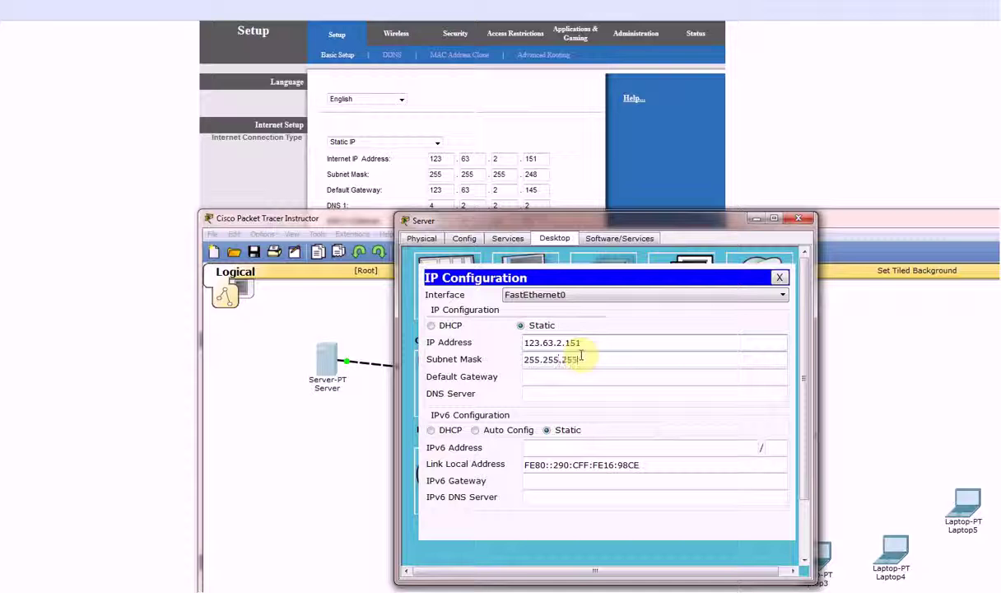
type(".255.248")
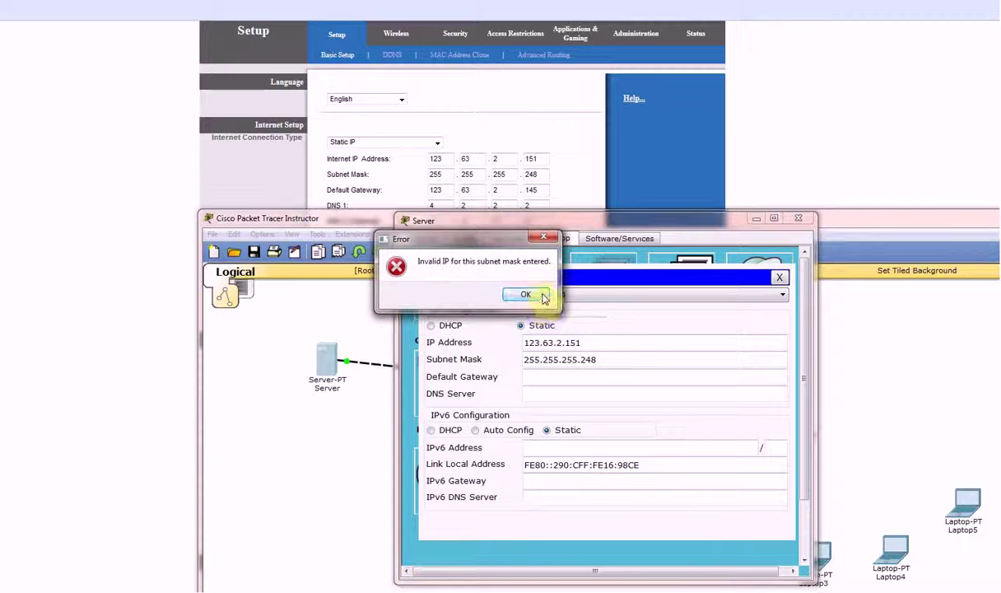
left_click(524, 294)
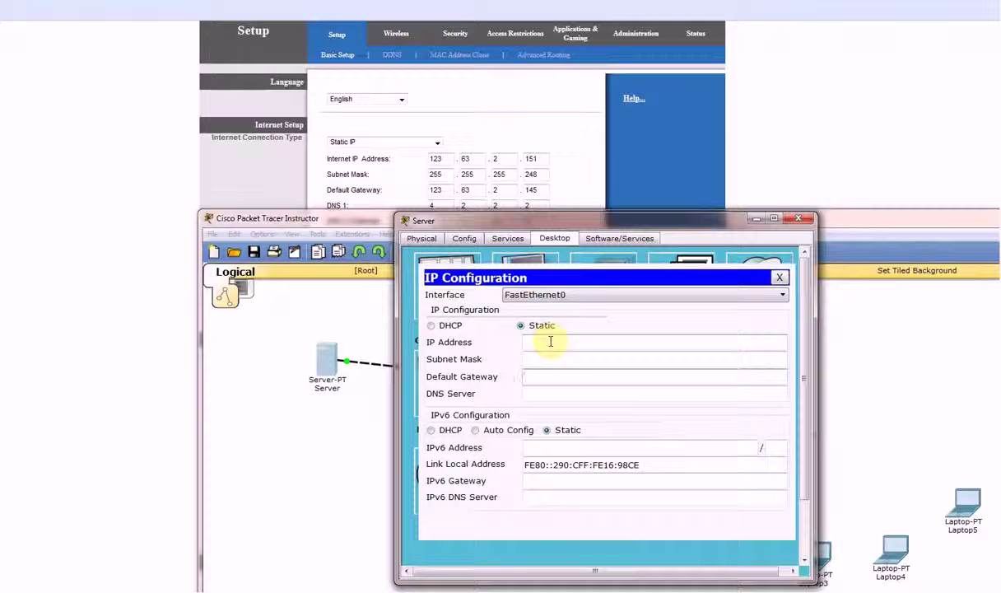
Give the Server IP 10.0.0.1, mask 255.255.255.0 and gateway 10.0.0.2, then close it
left_click(551, 342)
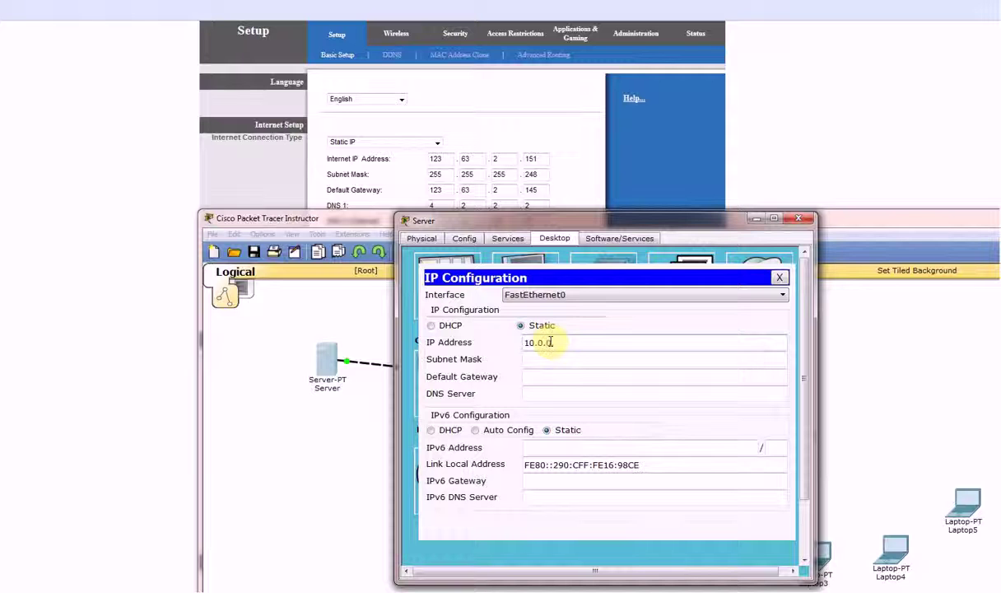
type("10.0.0.1")
left_click(541, 359)
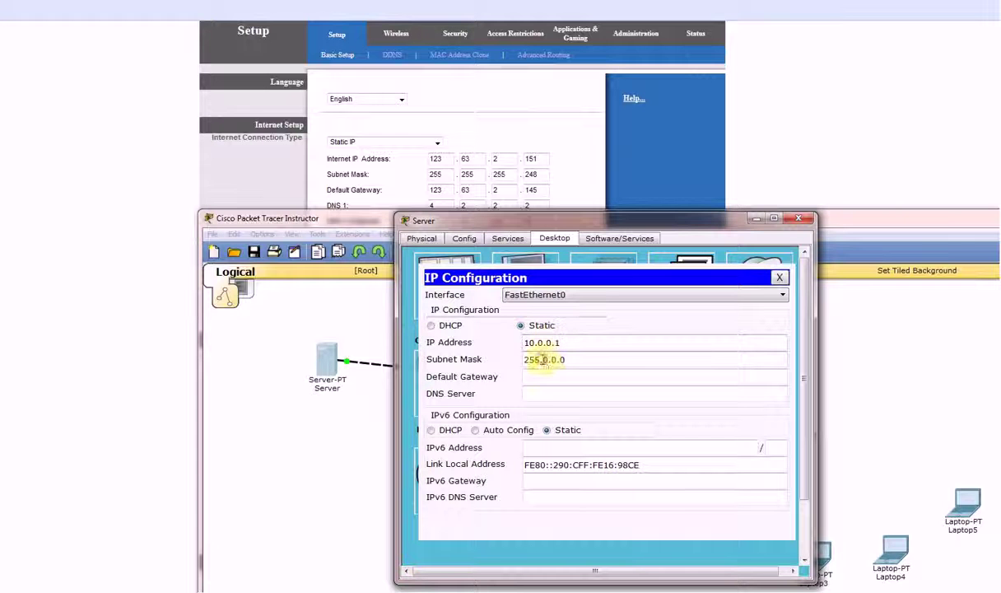
left_click_drag(543, 359, 603, 358)
type("255.25")
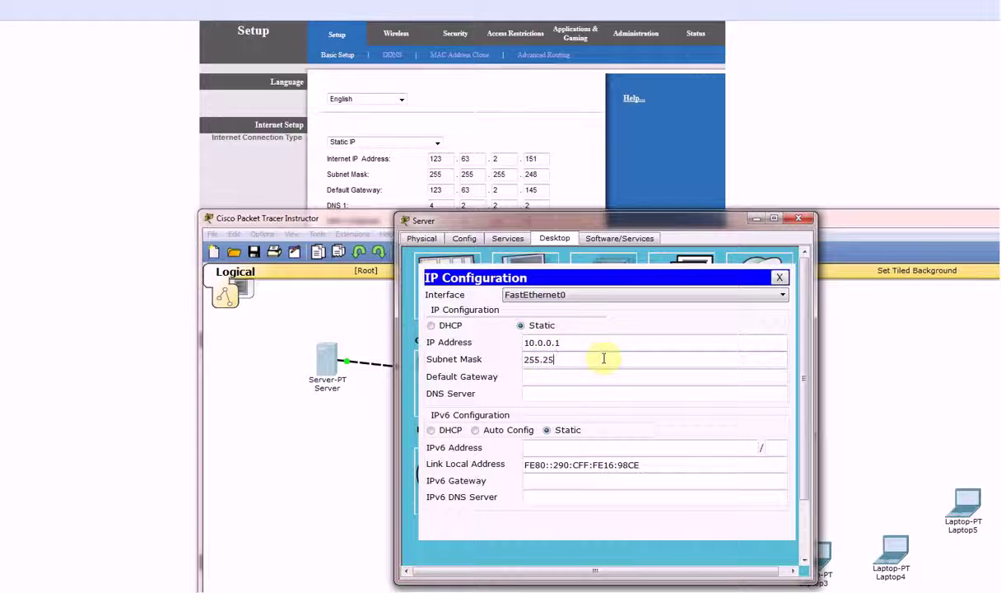
type("5.0")
key("Tab")
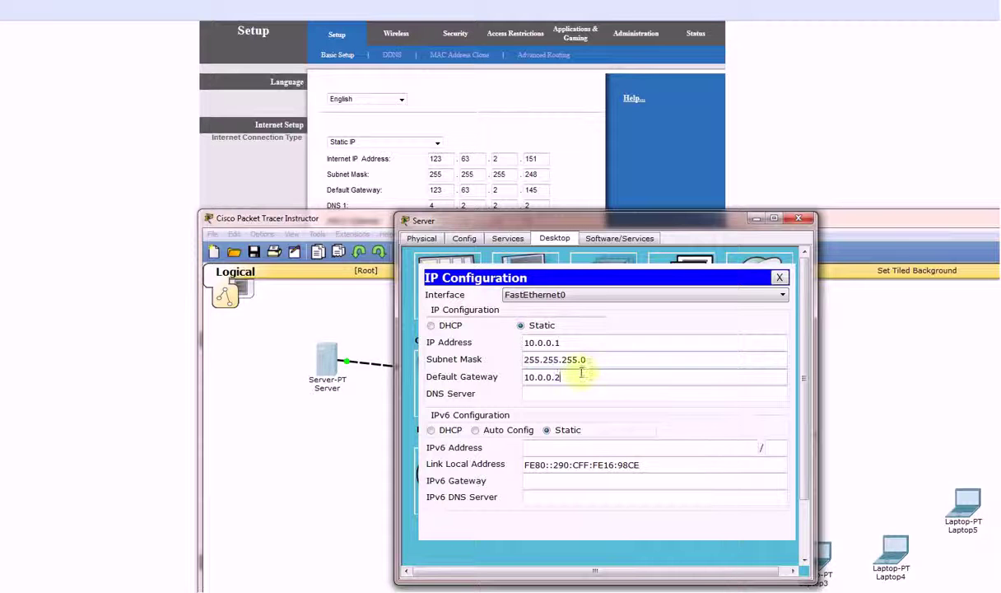
left_click_drag(581, 373, 494, 385)
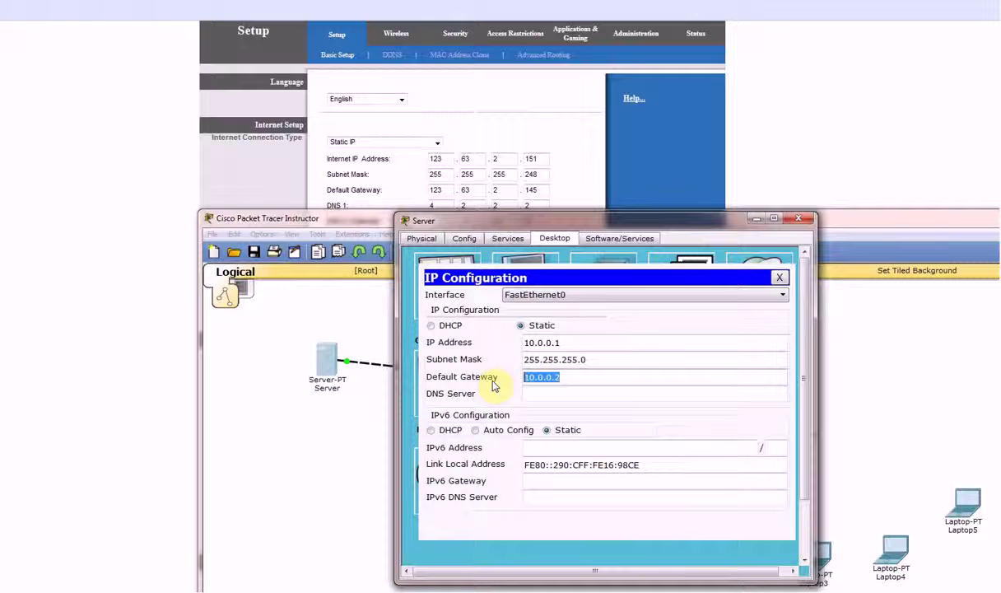
left_click(798, 218)
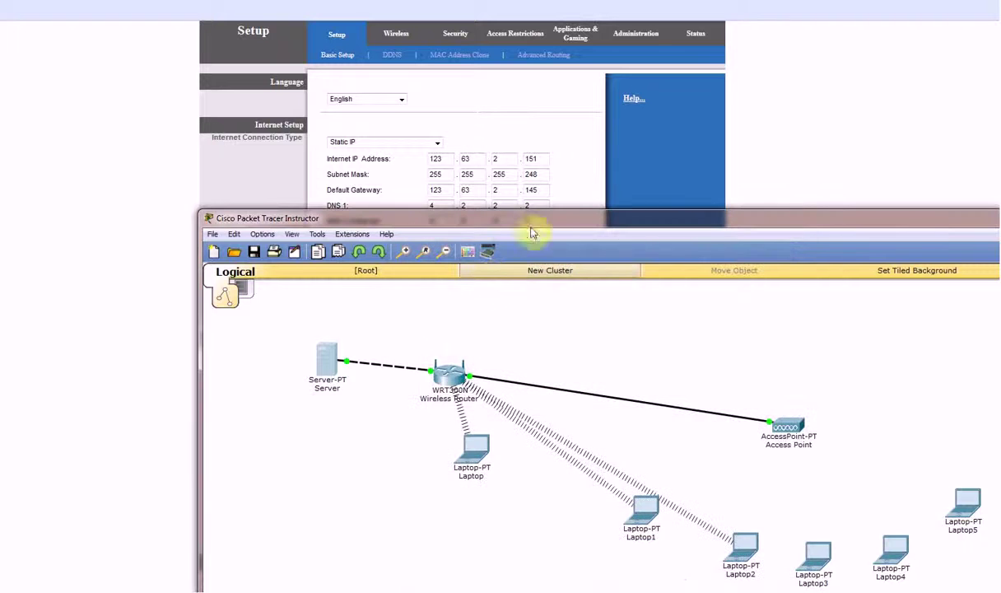
Set the Wireless Router's Internet connection type to Static
left_click_drag(548, 217, 329, 33)
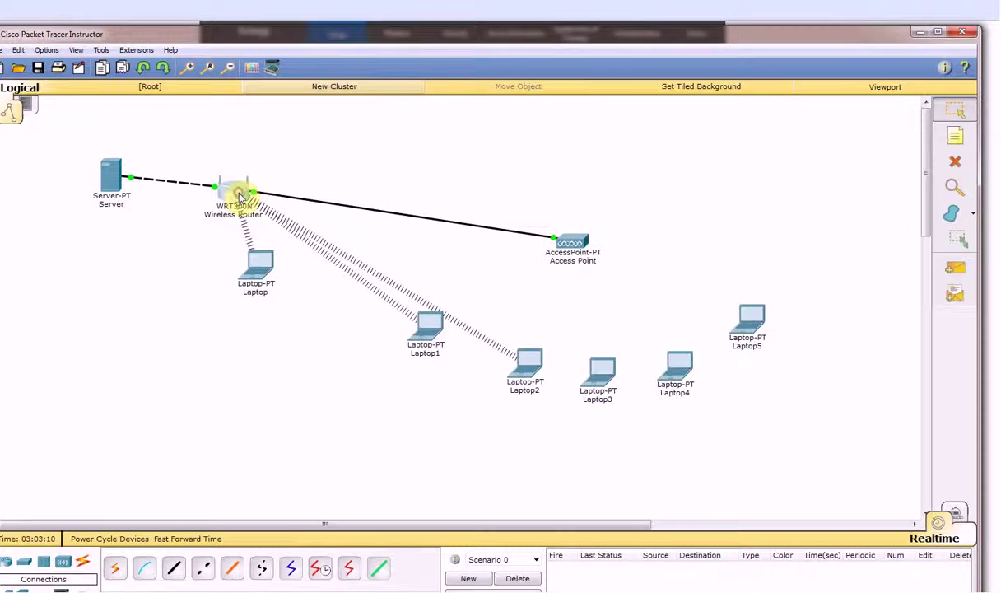
left_click(228, 184)
left_click(331, 145)
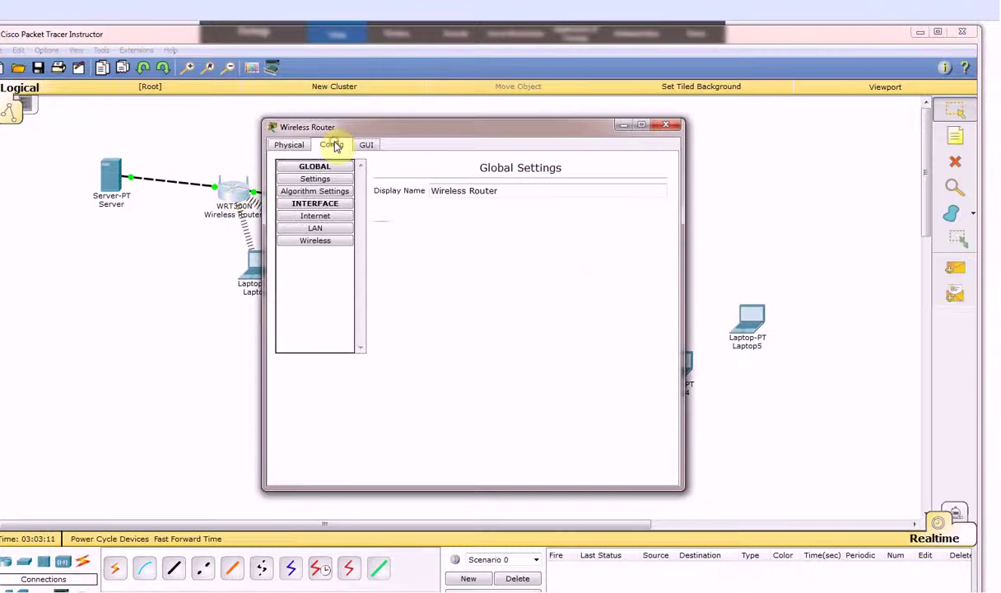
left_click(317, 215)
left_click(385, 234)
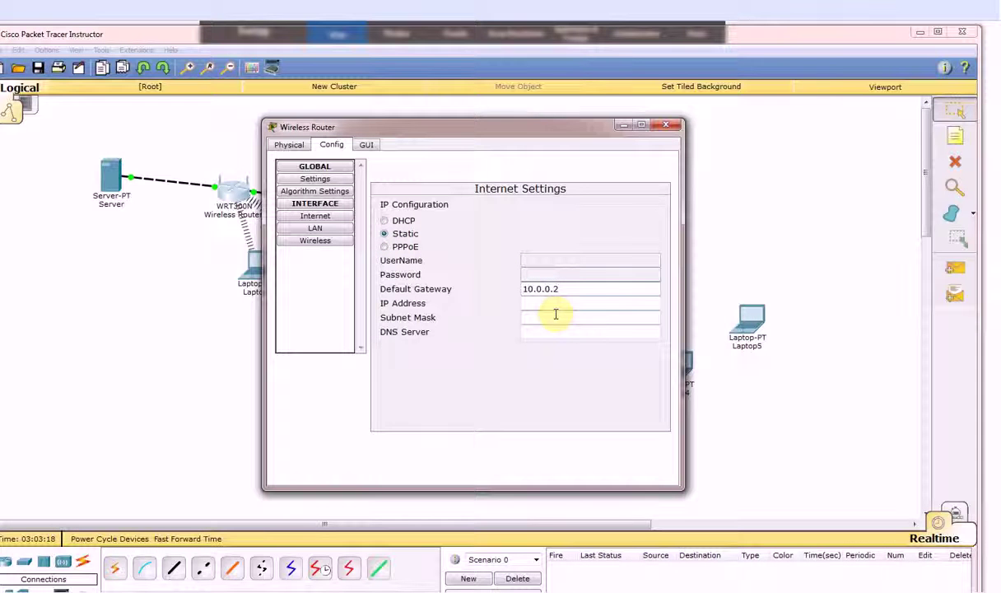
Enter router IP 10.0.0.2 and complete its subnet mask as 255.255.255.0
left_click(527, 302)
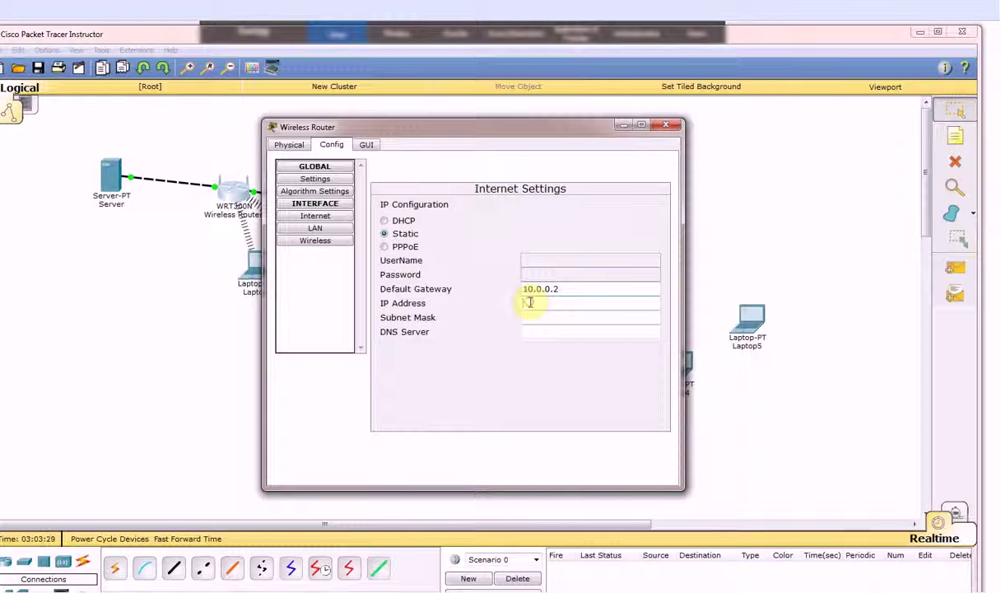
left_click(538, 319)
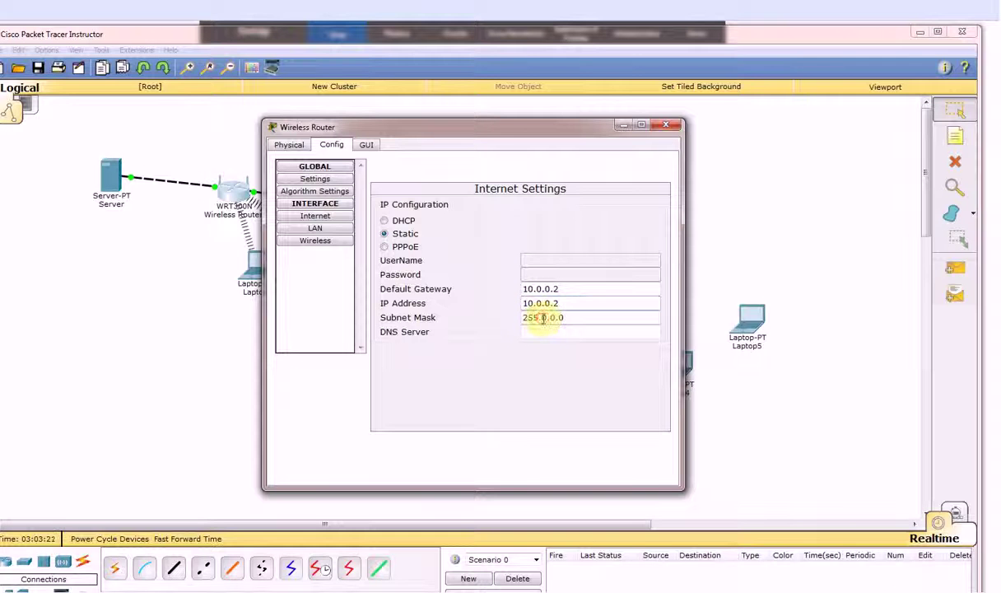
left_click_drag(541, 318, 572, 317)
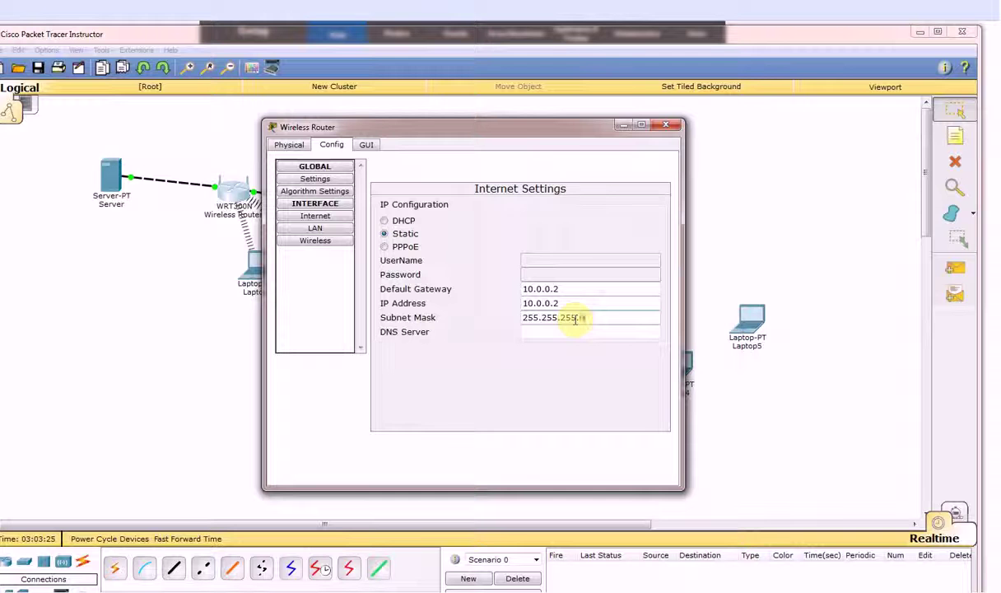
type("255.255.0")
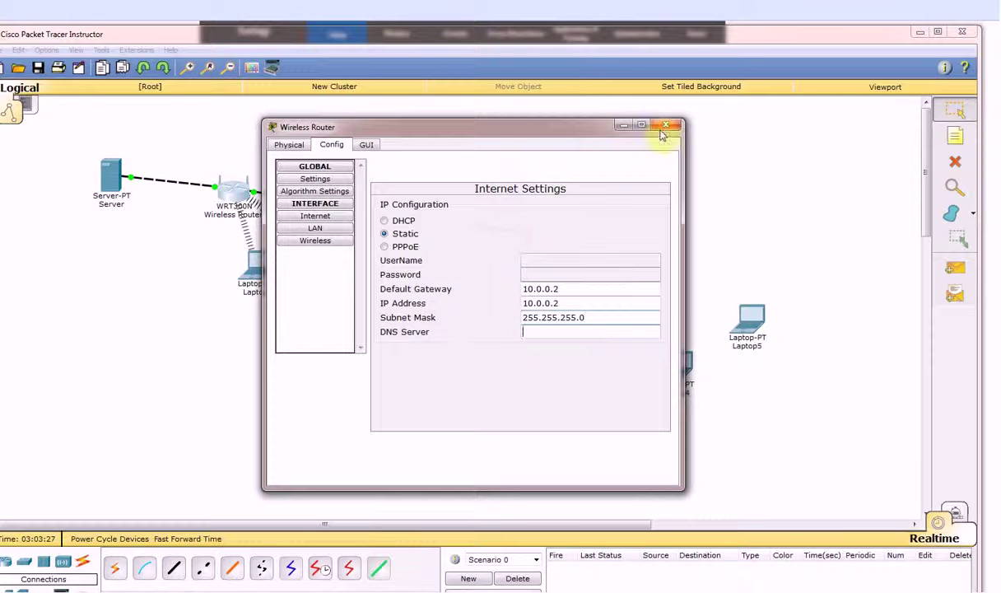
Send a simple test ping from the Server to the Wireless Router and re-send it
left_click(955, 268)
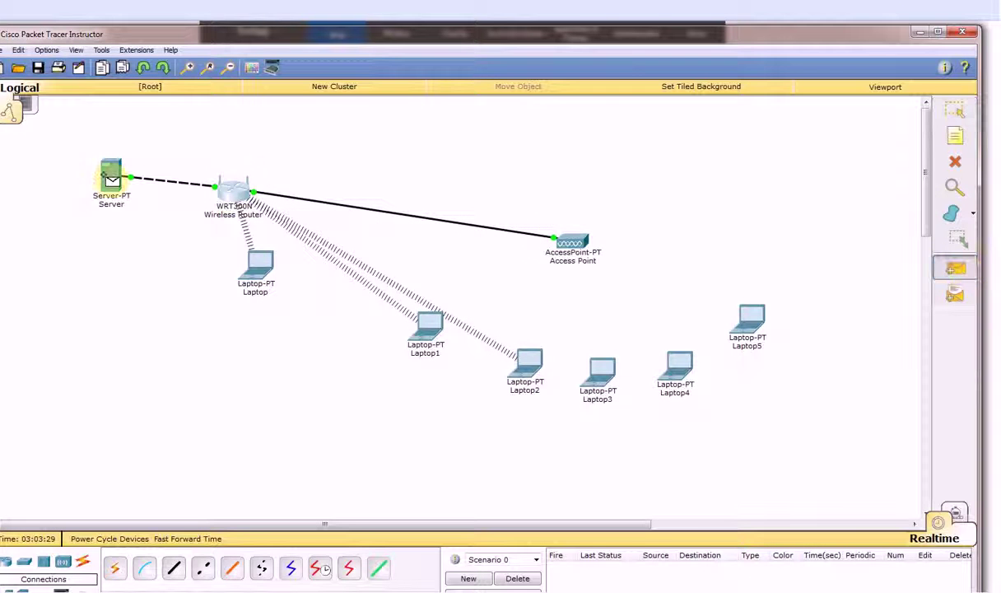
left_click(107, 175)
left_click(230, 189)
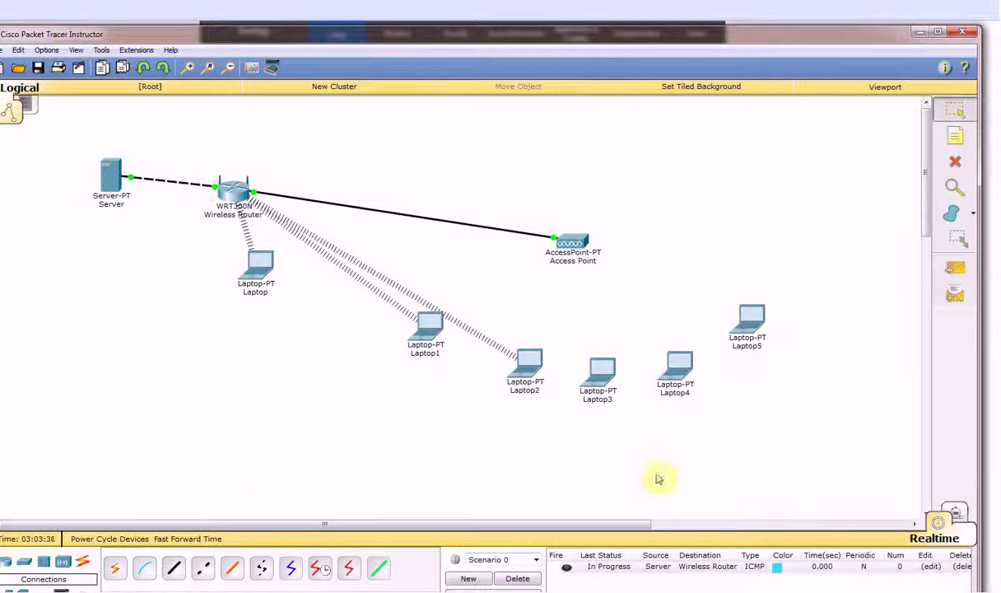
left_click(567, 568)
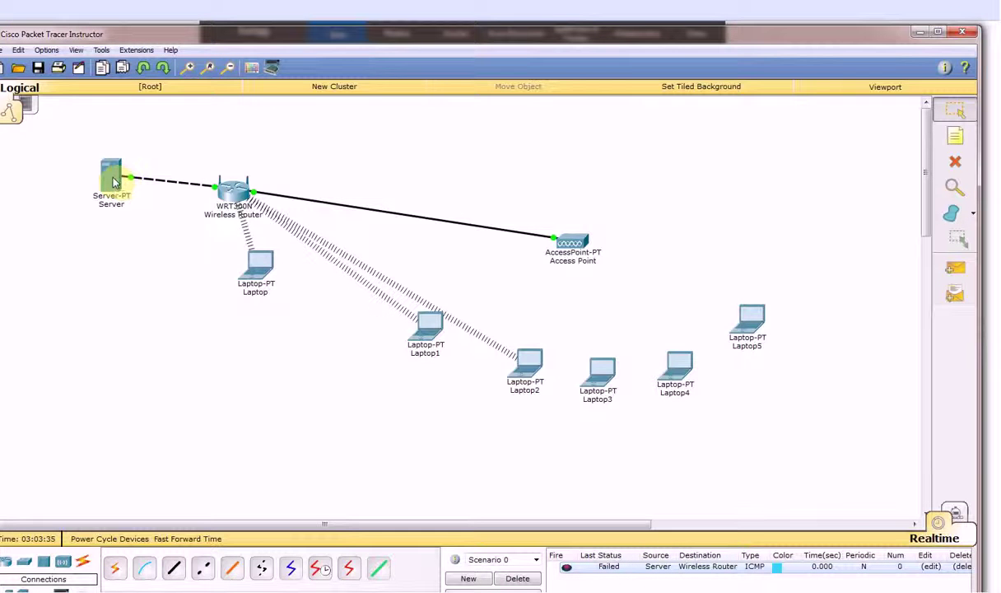
Recheck the Server's IP configuration and the router's Internet interface settings
mouse_move(115, 181)
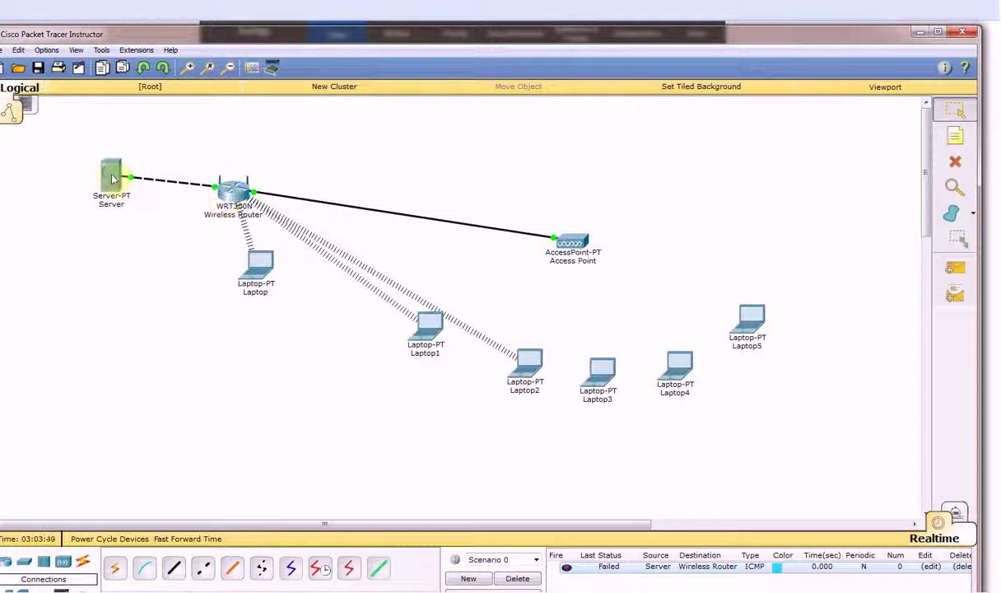
left_click(111, 176)
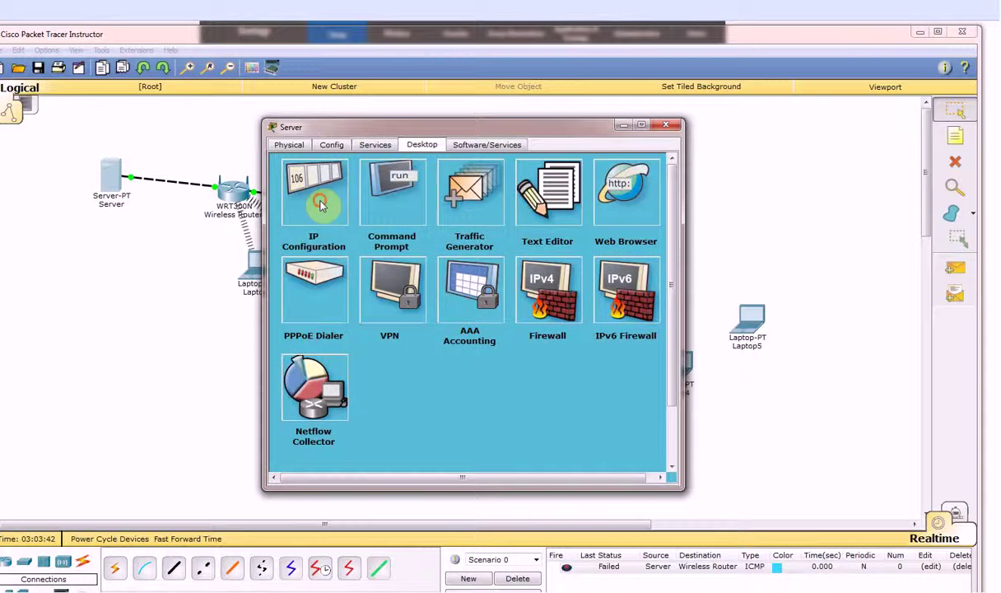
left_click(306, 188)
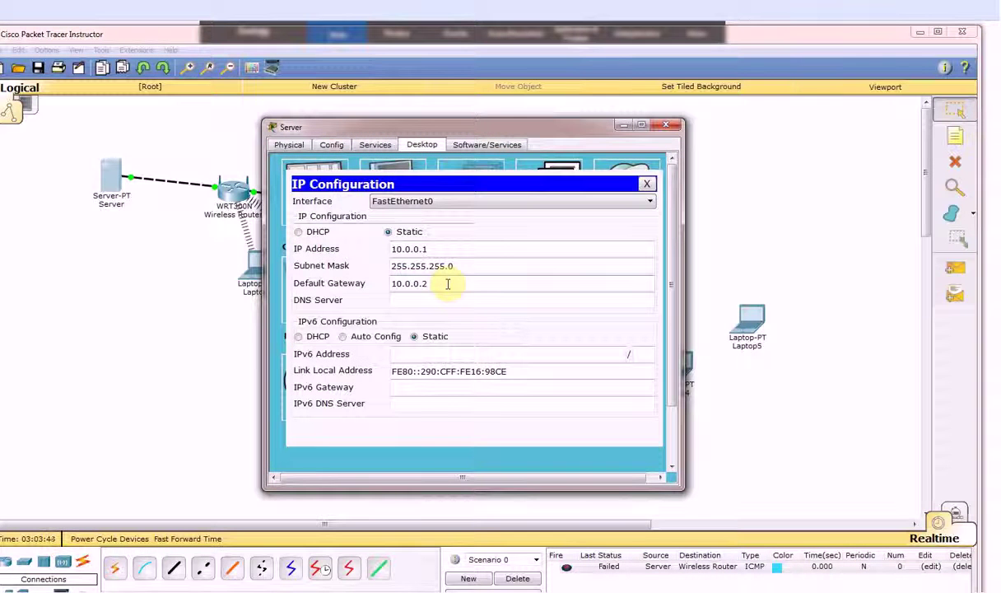
left_click(671, 127)
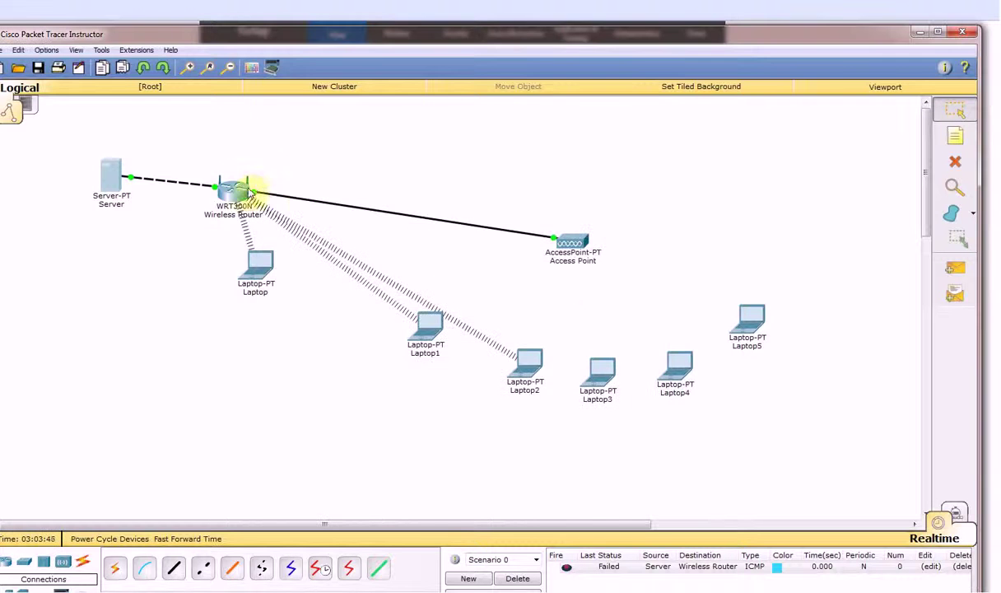
left_click(239, 197)
left_click(315, 216)
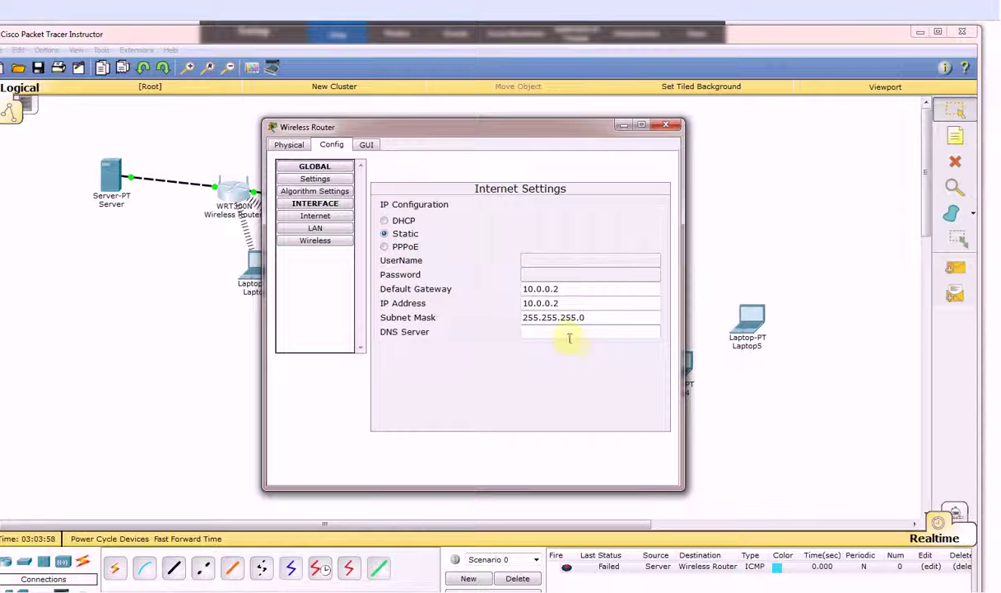
Re-run the failed Server-to-router ping and delete it from the event list
left_click(666, 124)
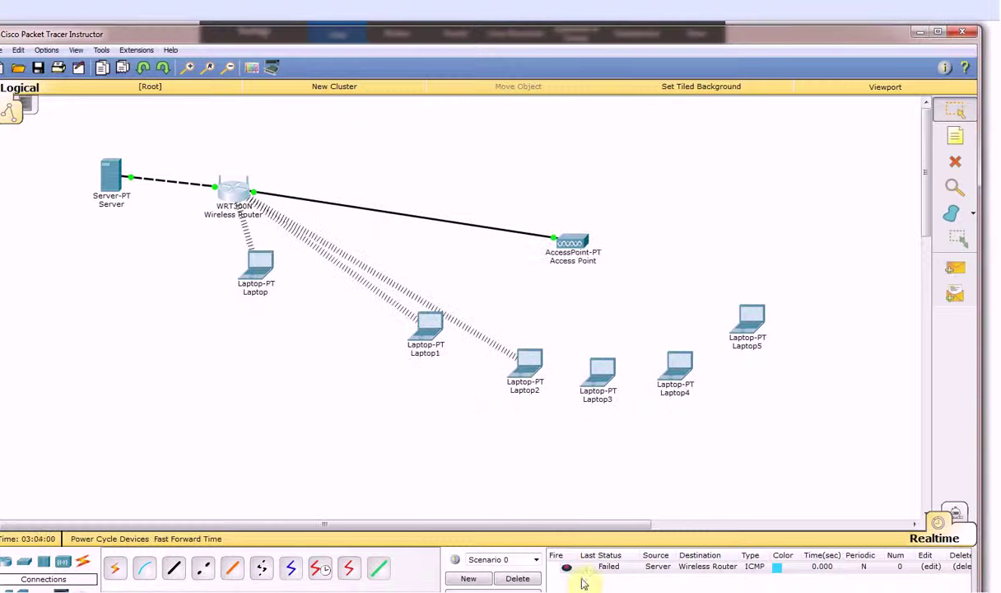
left_click(566, 568)
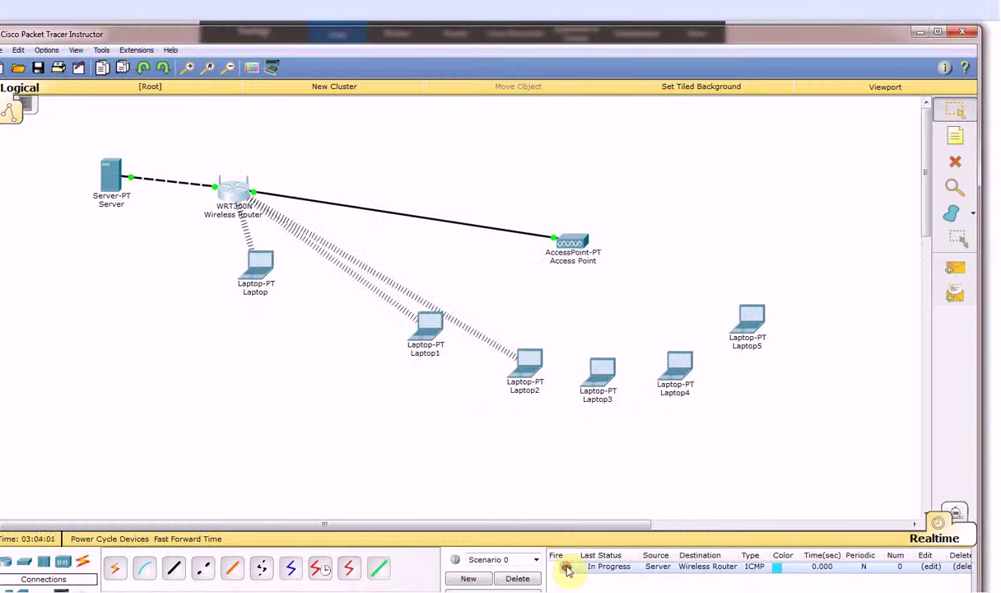
left_click(516, 577)
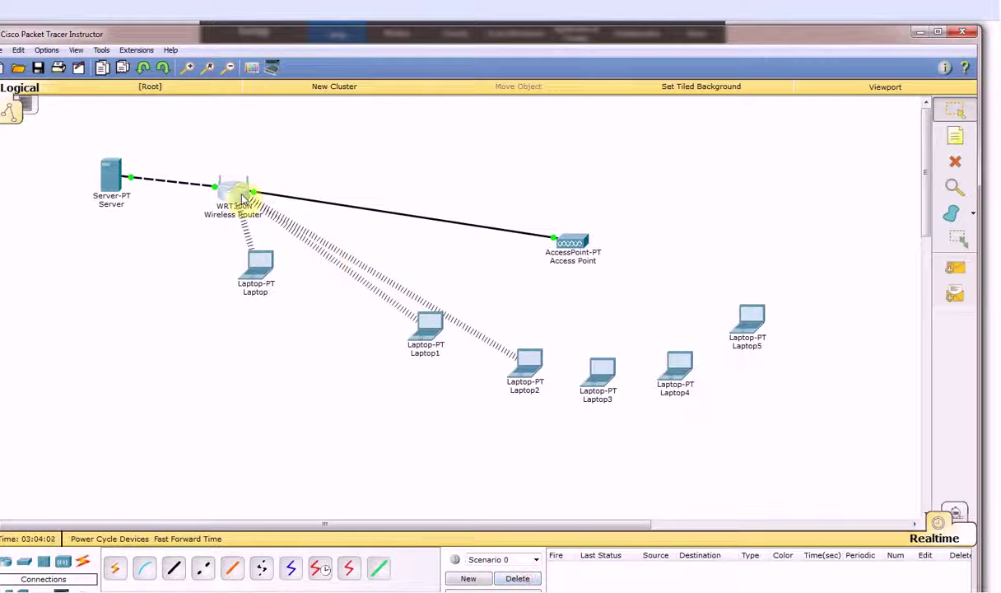
Ping the Server from the Wireless Router successfully, delete the entry, and nudge the router up-right
mouse_move(242, 198)
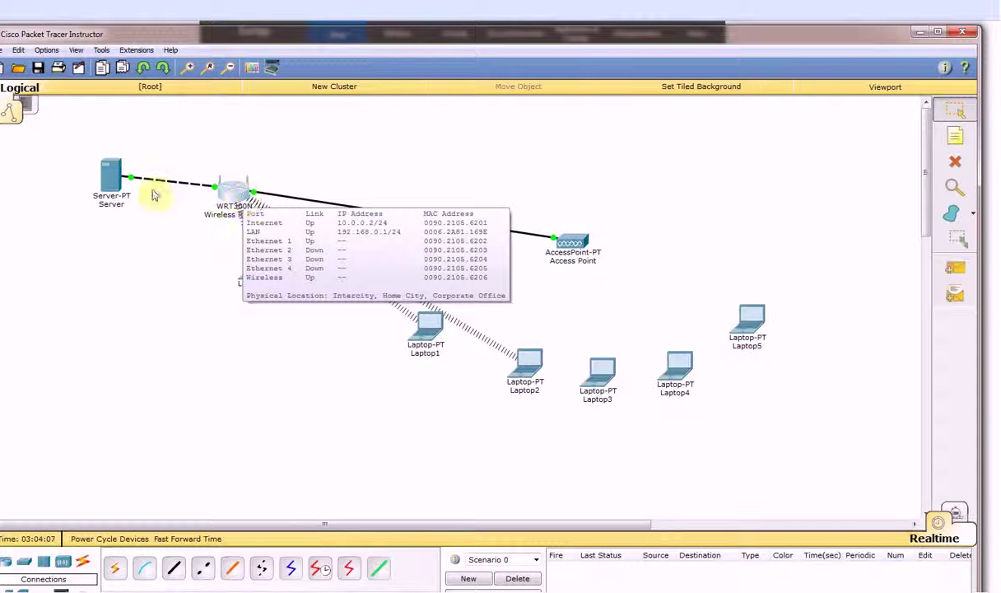
mouse_move(111, 180)
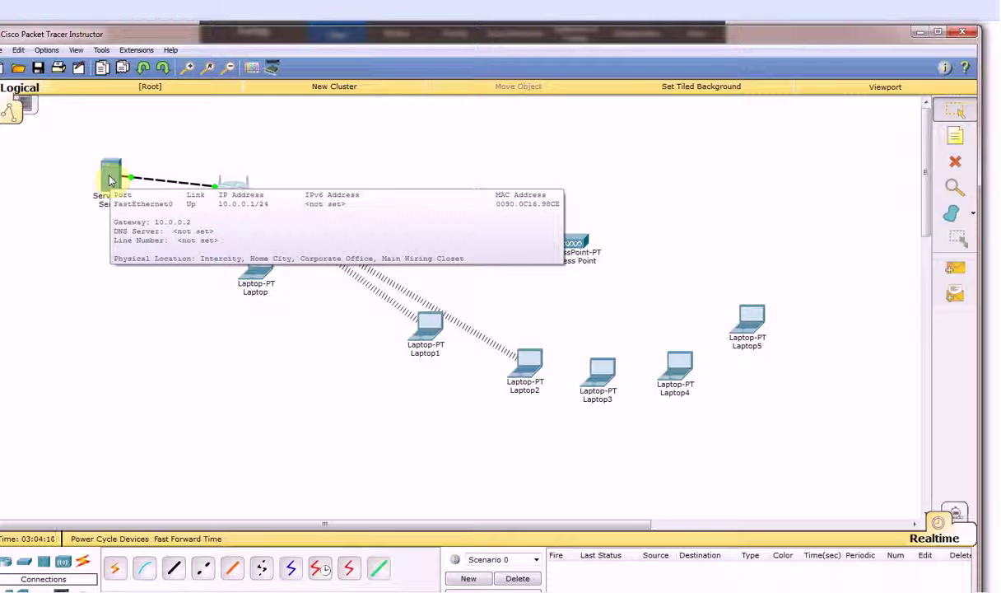
left_click(954, 268)
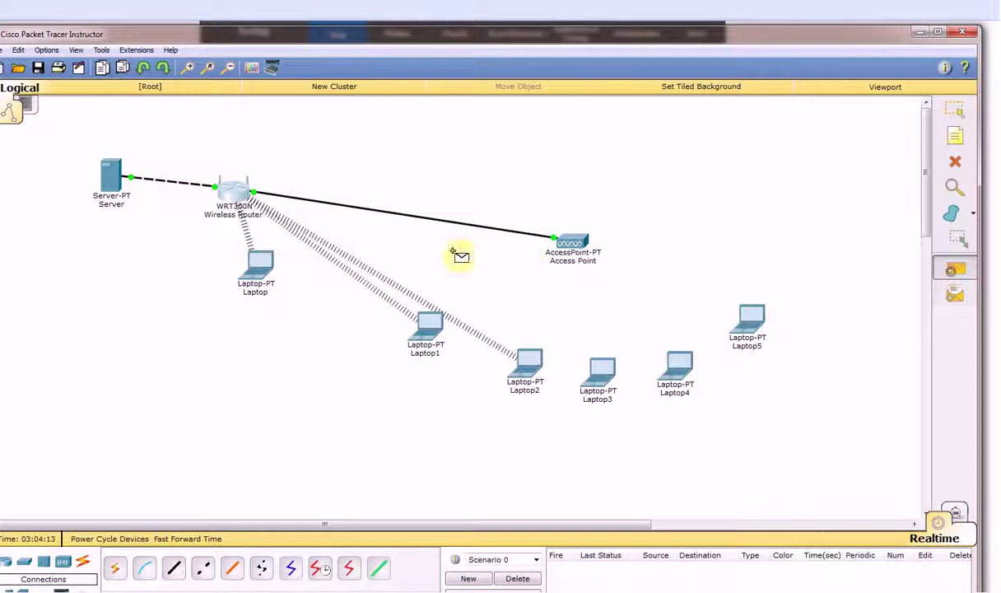
left_click(234, 190)
left_click(112, 177)
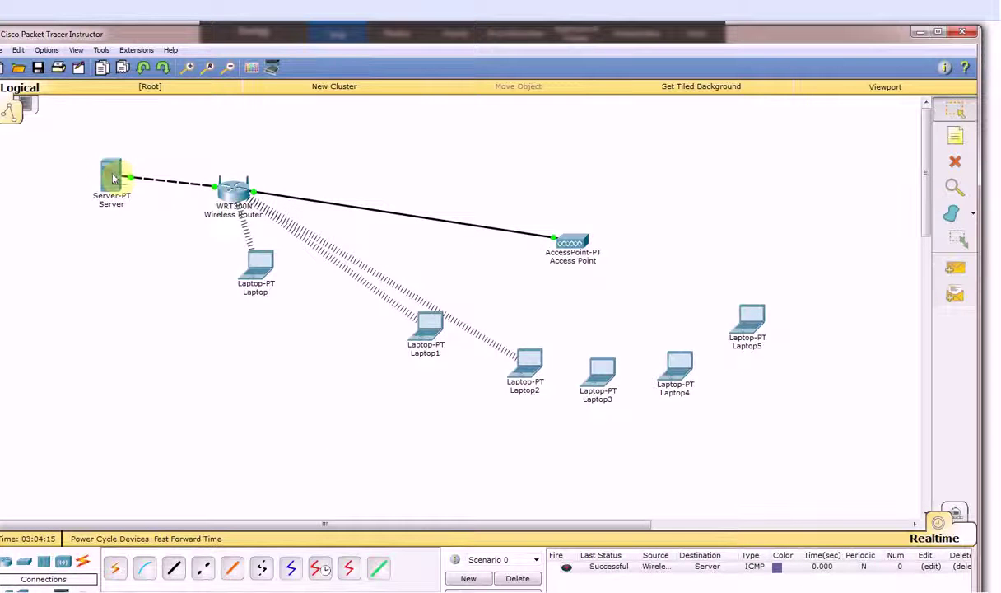
left_click(517, 577)
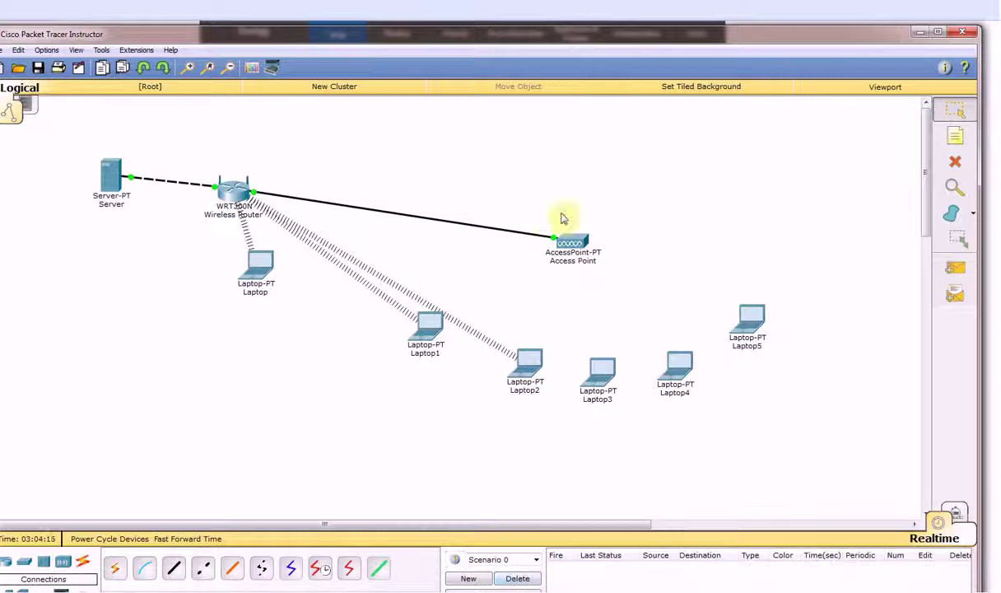
left_click_drag(235, 194, 251, 180)
Open the Wireless Router's GUI web setup page and enlarge its window
left_click(250, 180)
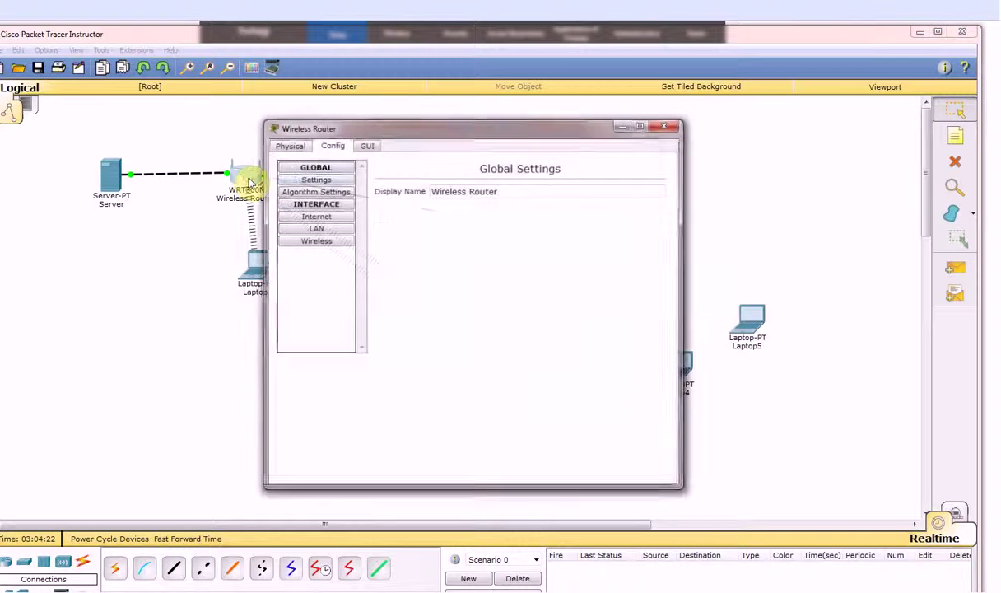
left_click(366, 144)
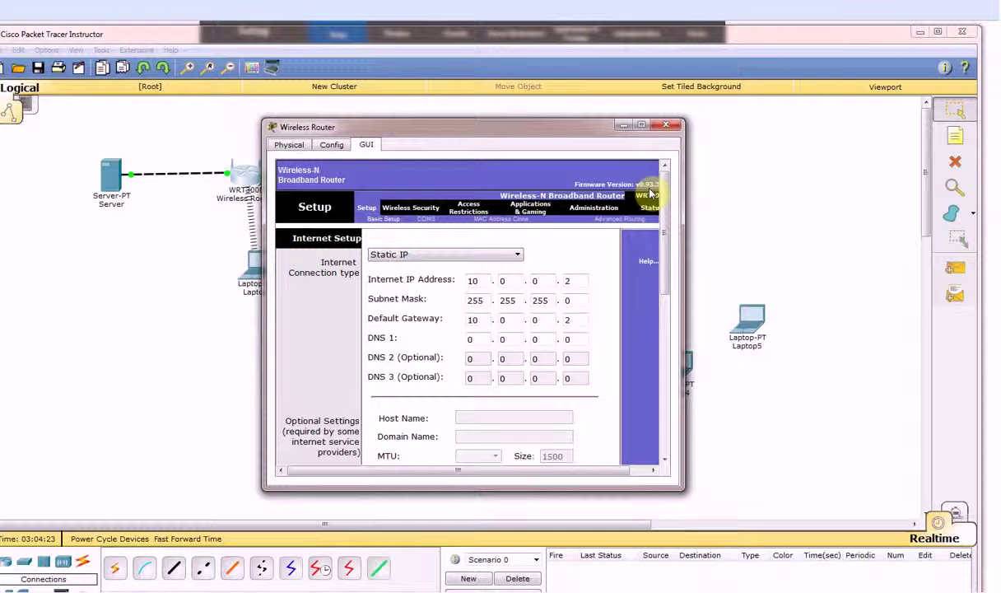
left_click(642, 125)
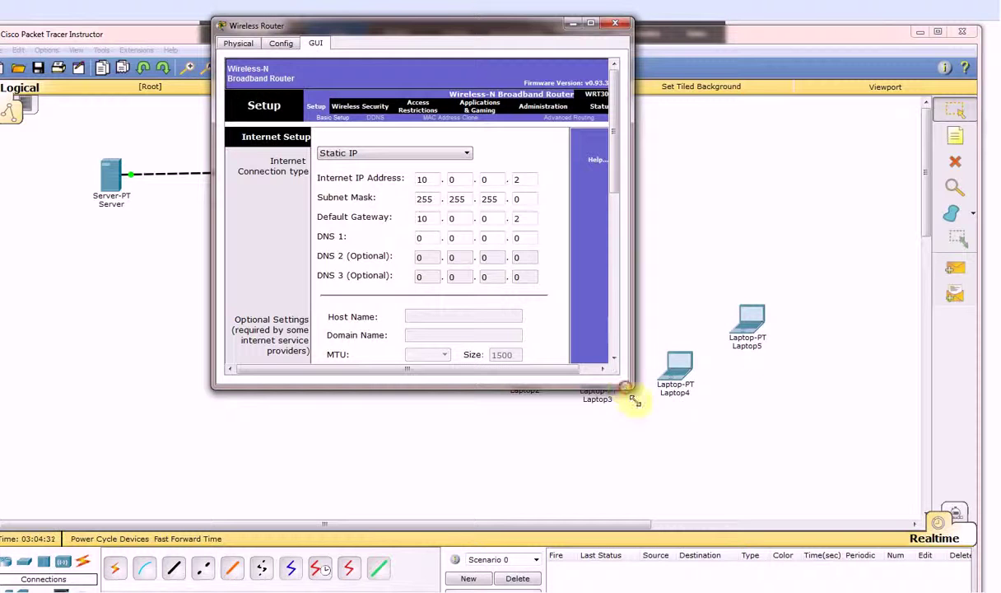
left_click_drag(625, 389, 758, 570)
Expand the page to show Network Setup and DHCP, move it right, and open the Laptop
scroll(531, 103, "down", 1)
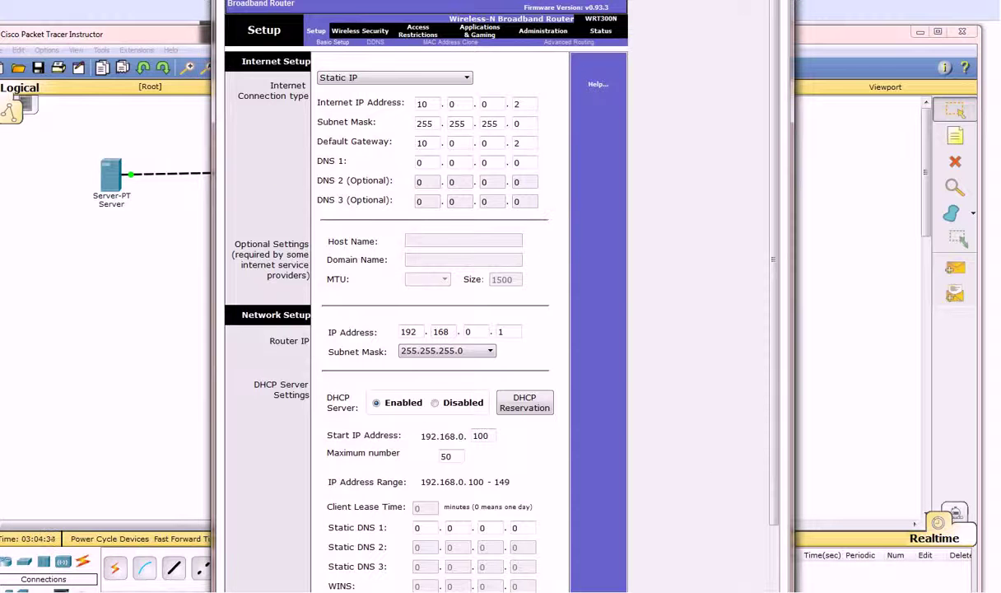
left_click_drag(502, 3, 481, 18)
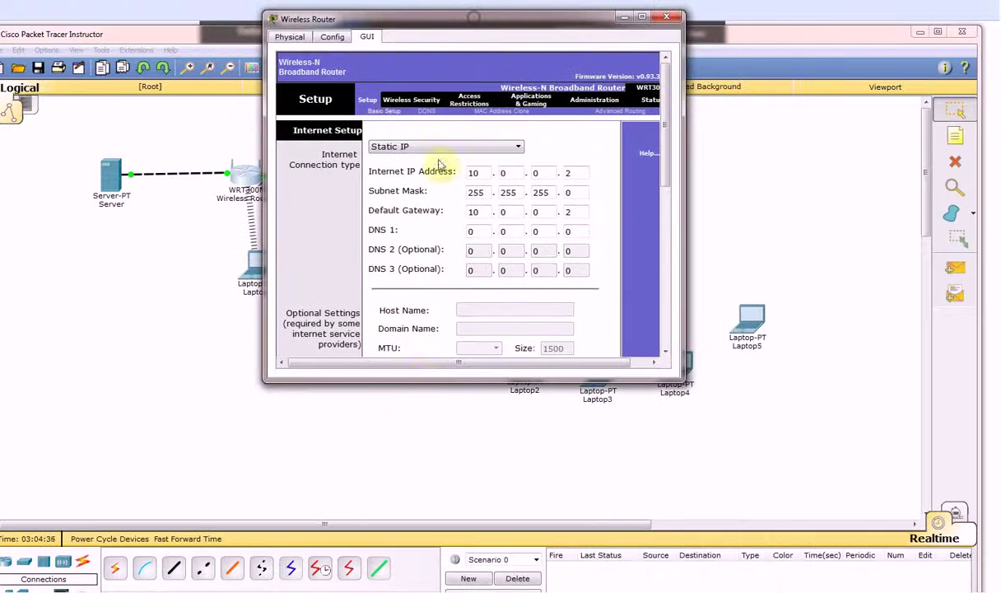
left_click_drag(457, 381, 463, 586)
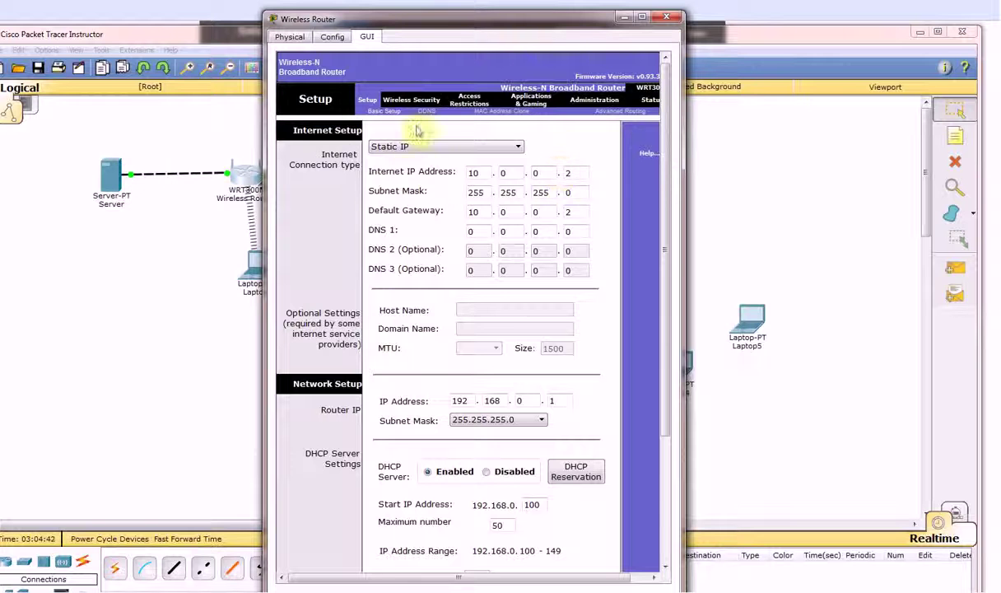
left_click_drag(544, 20, 675, 15)
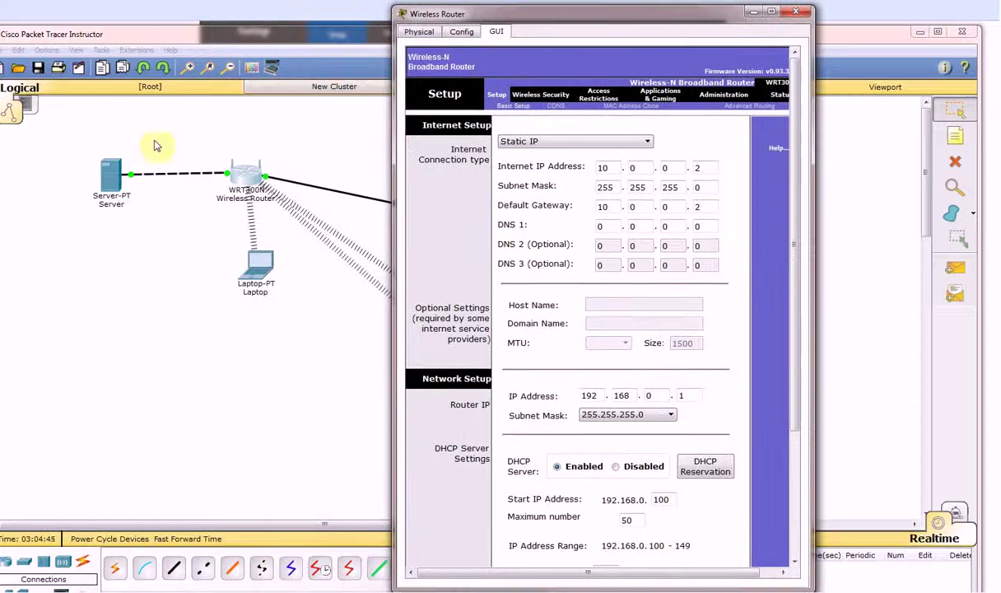
left_click(257, 269)
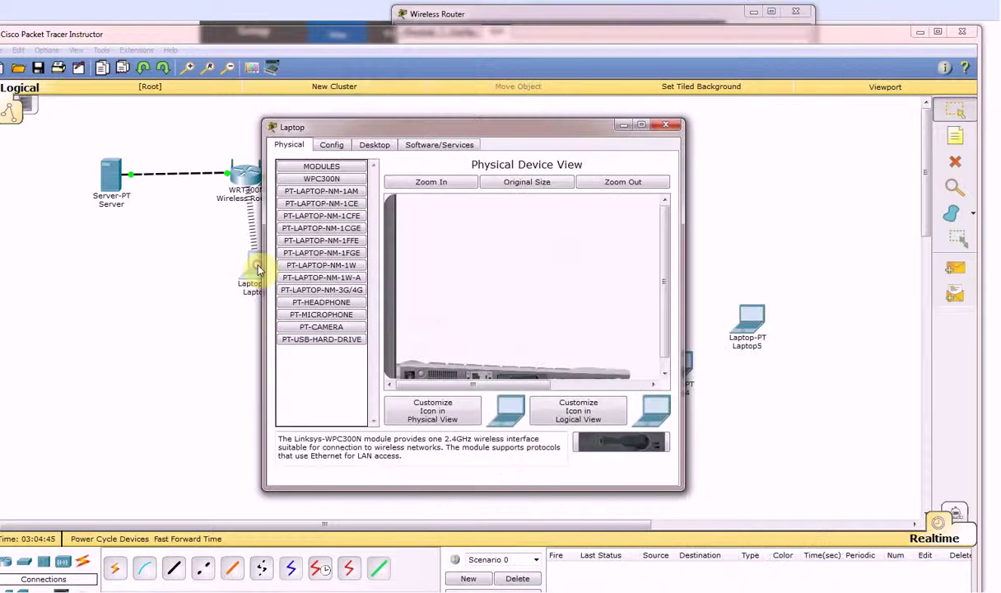
Open the laptop's web browser, then close the laptop window without browsing
left_click(375, 145)
left_click(596, 179)
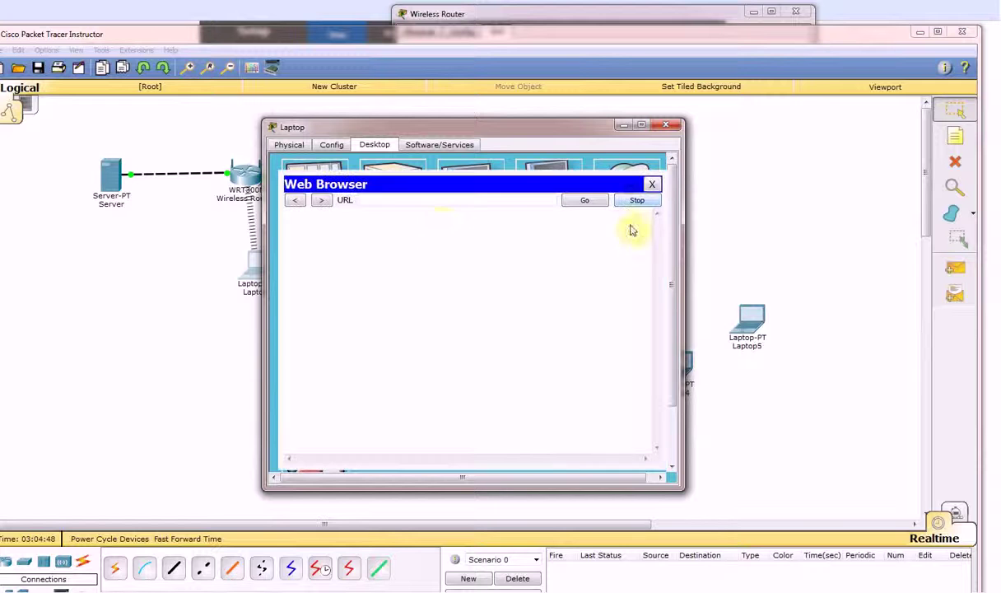
left_click(378, 200)
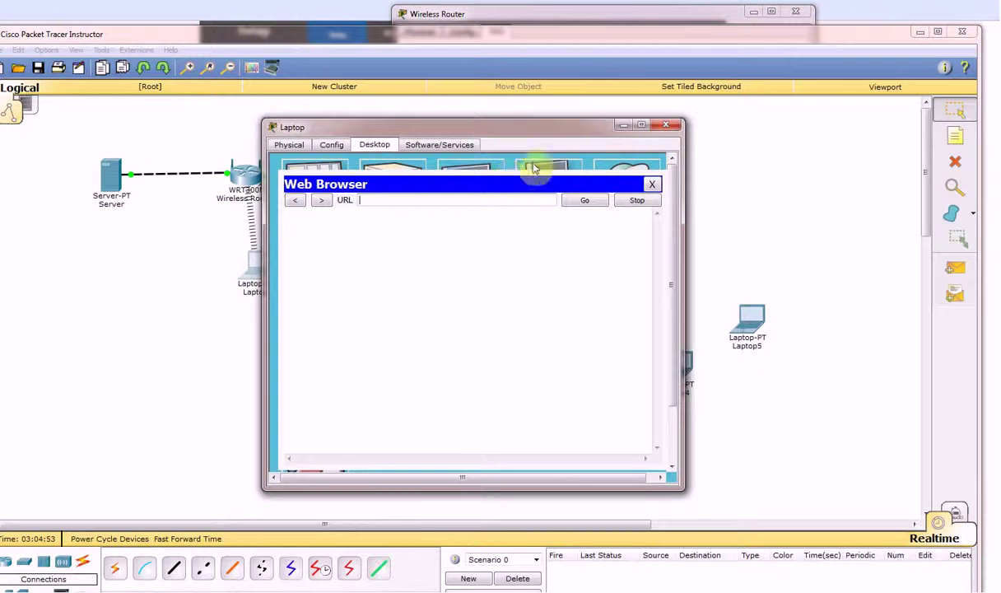
left_click(665, 124)
left_click(97, 183)
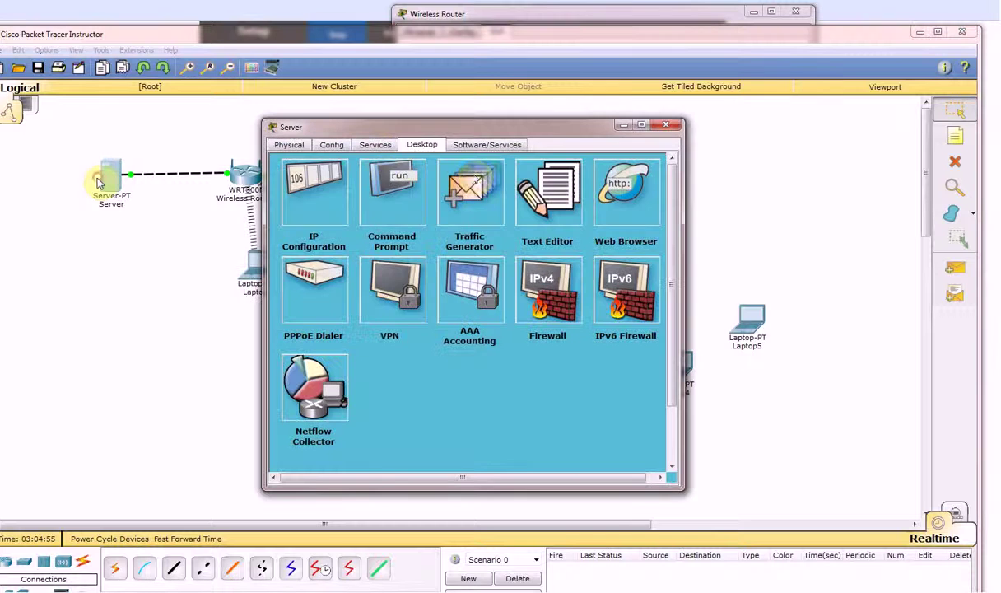
left_click(646, 229)
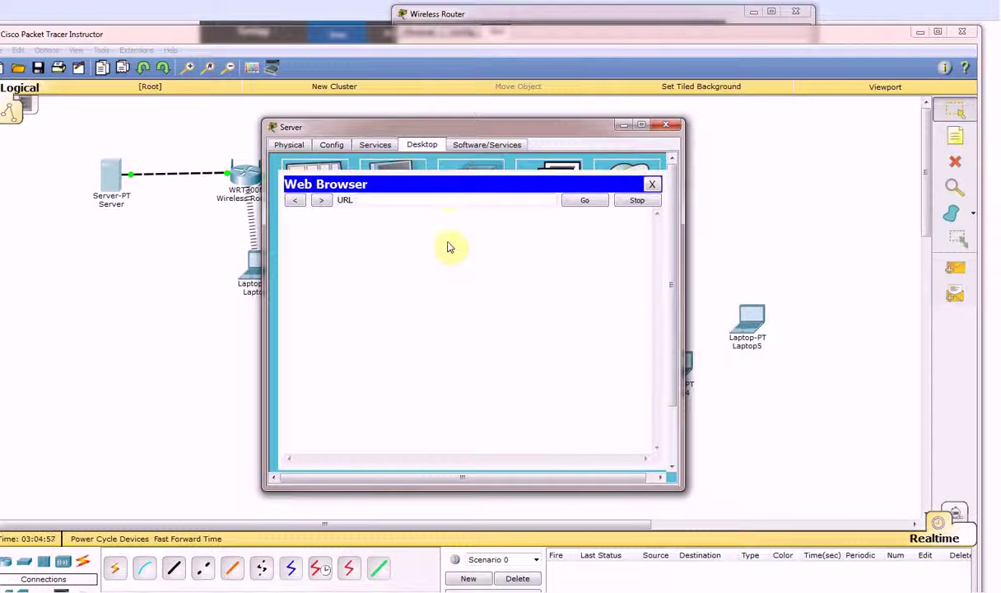
left_click(445, 199)
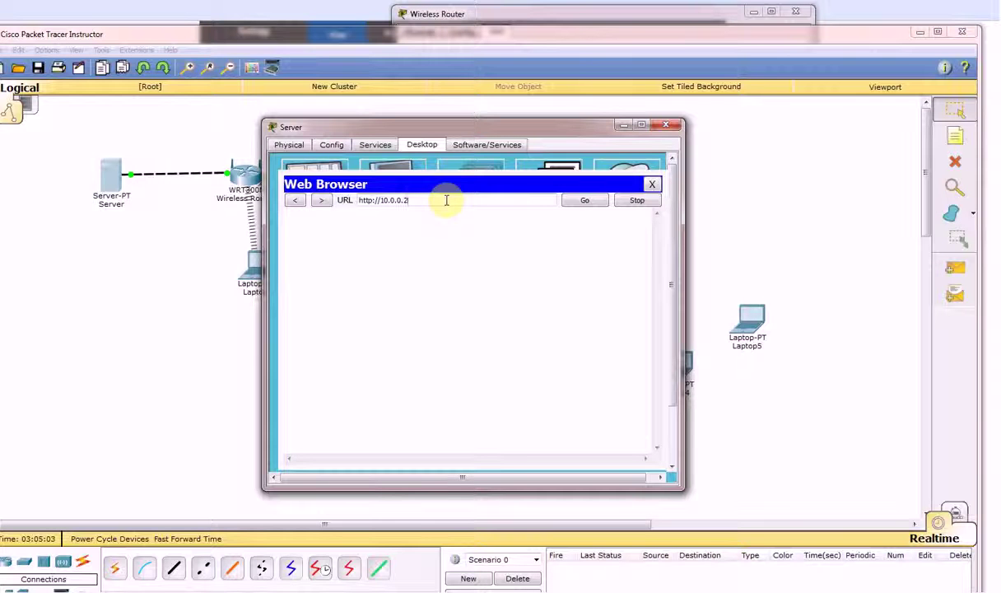
type(".2")
left_click(573, 203)
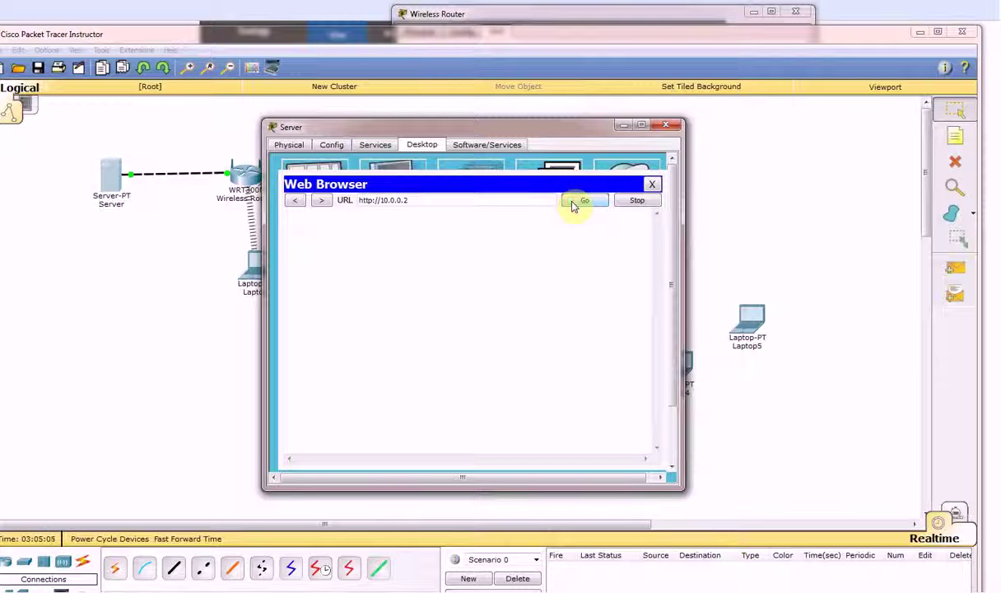
Check the wireless router's port details, then retry the address with its http prefix edited
left_click(142, 256)
left_click(253, 181)
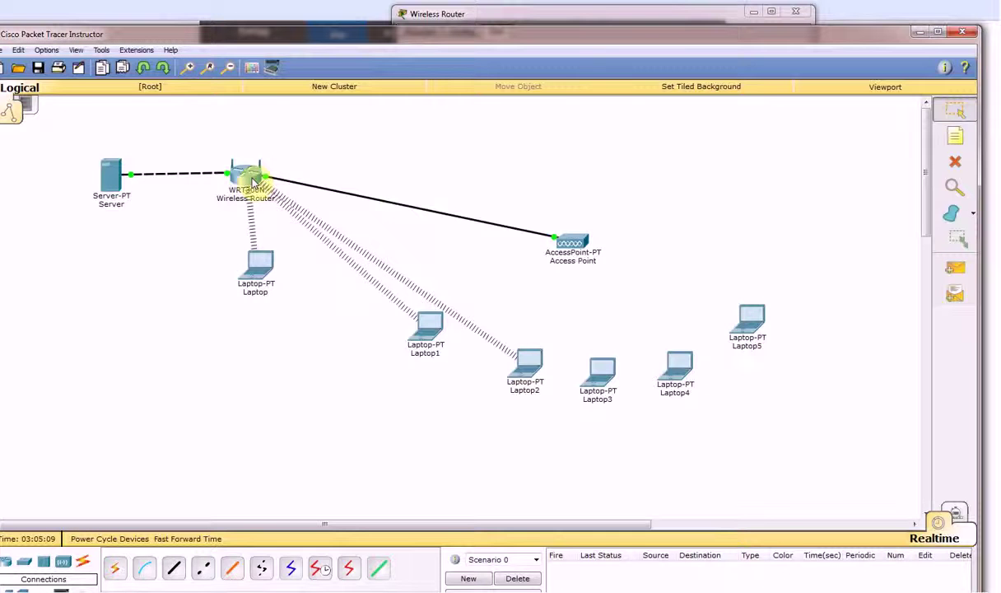
left_click(108, 175)
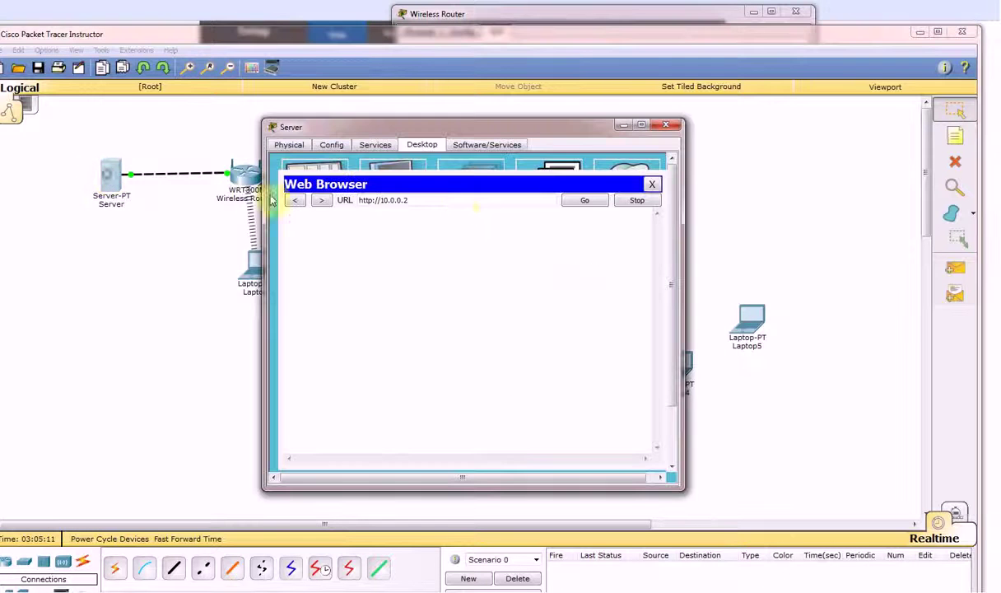
left_click(442, 200)
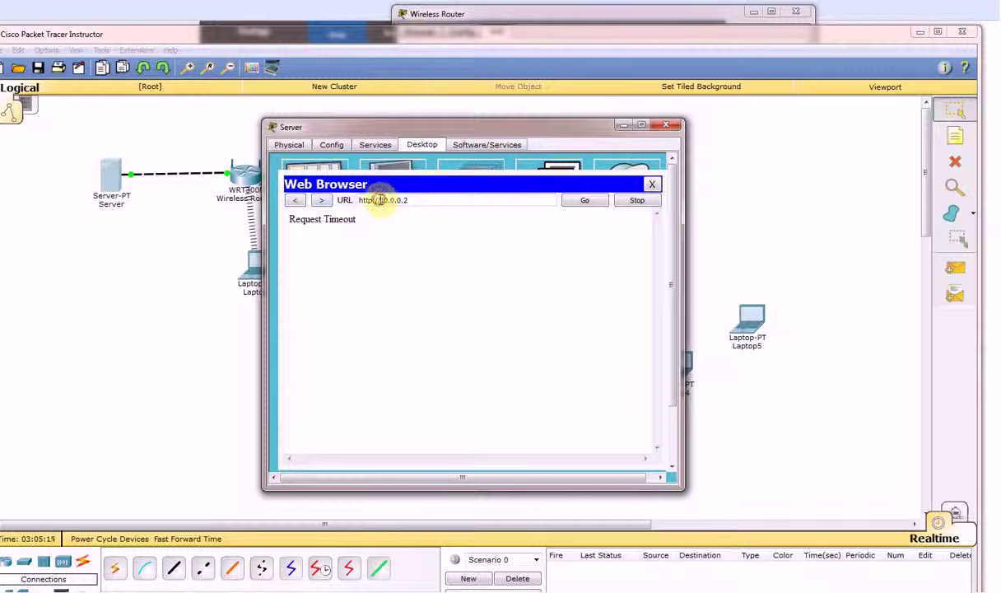
left_click_drag(379, 201, 337, 205)
key("Delete")
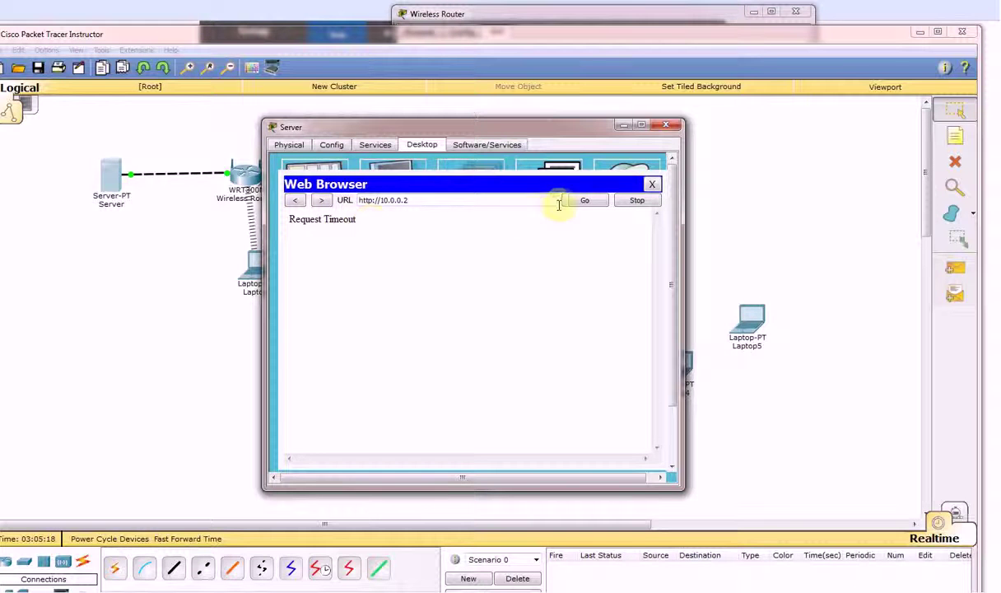
left_click(594, 201)
Reopen the Server's web browser once more, then close the Server window
left_click(651, 184)
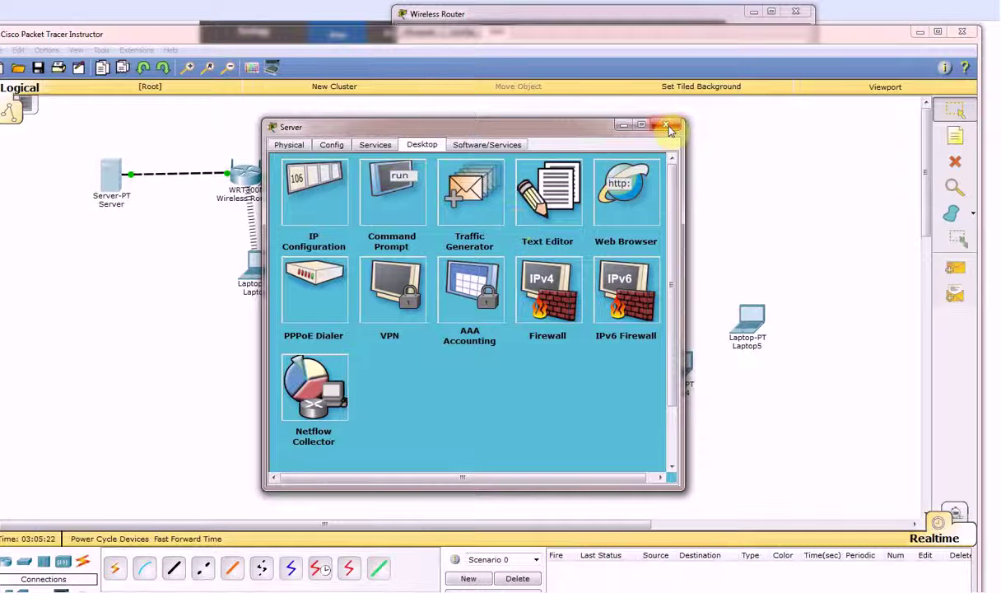
left_click(609, 187)
left_click(398, 200)
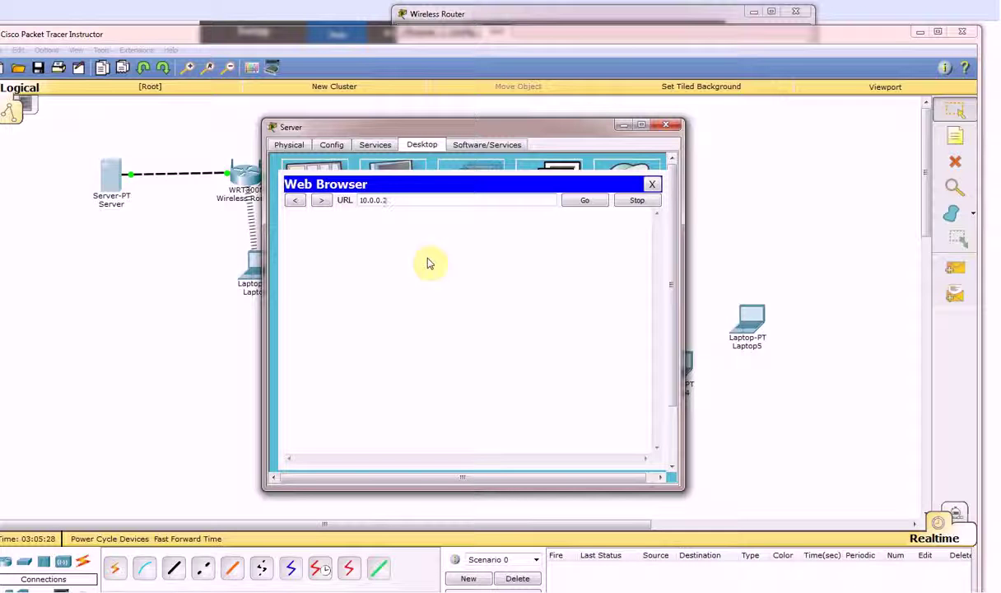
left_click(665, 126)
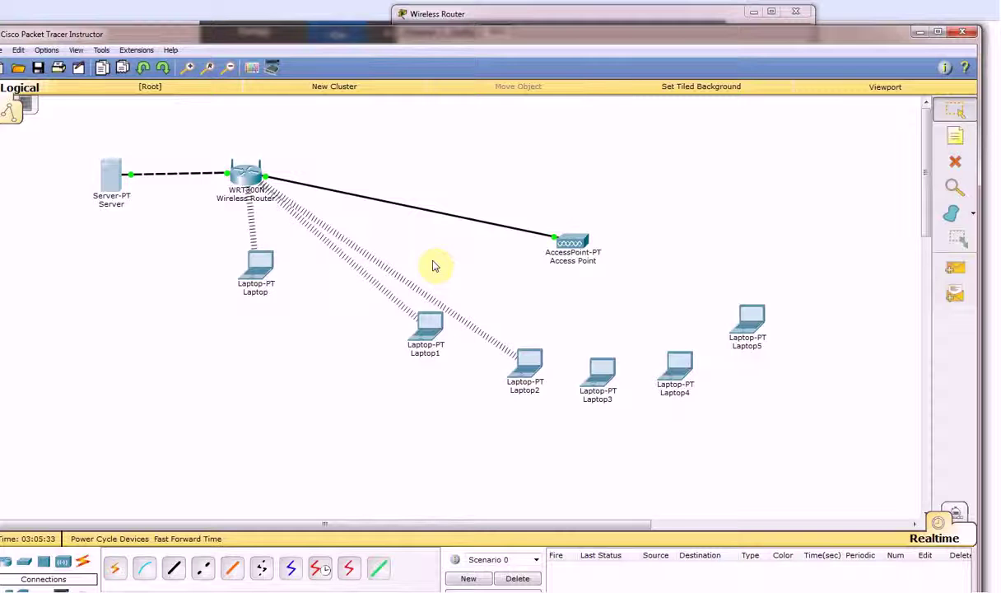
Compare the real Linksys Basic Setup page with the simulated router's setup showing static IP 10.0.0.2
left_click(245, 177)
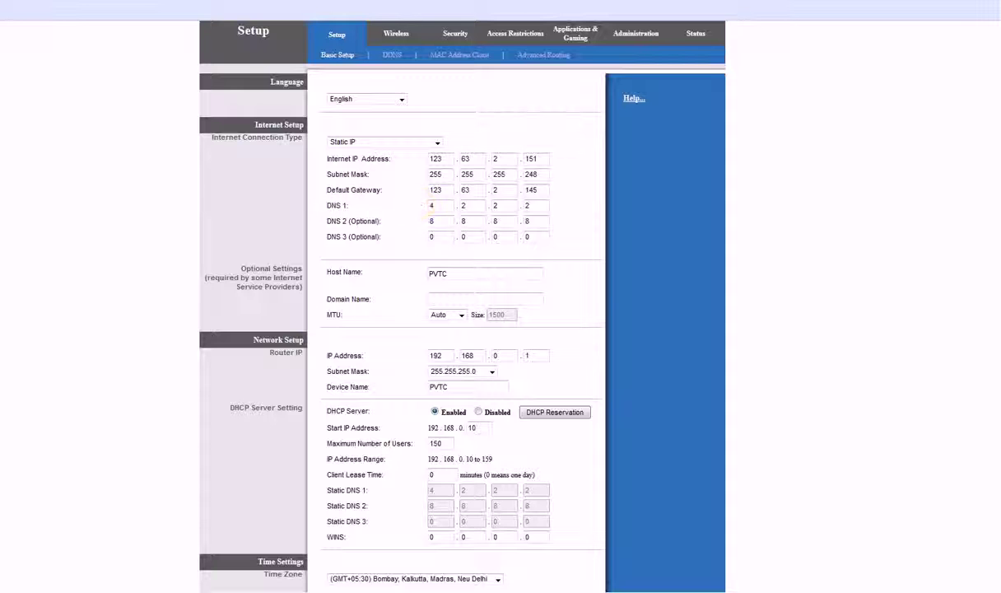
mouse_move(216, 570)
left_click(247, 549)
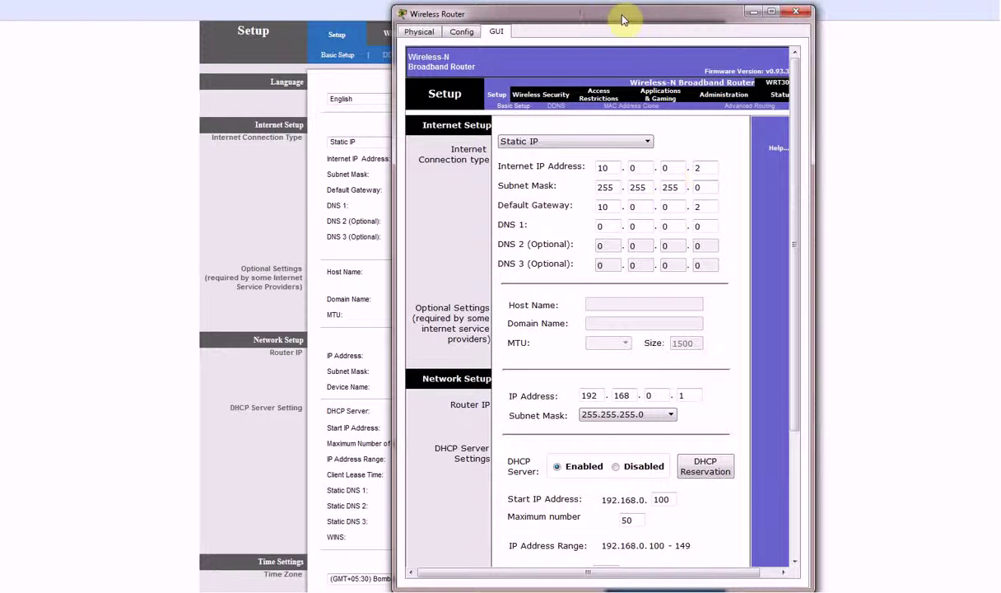
left_click_drag(623, 17, 840, 26)
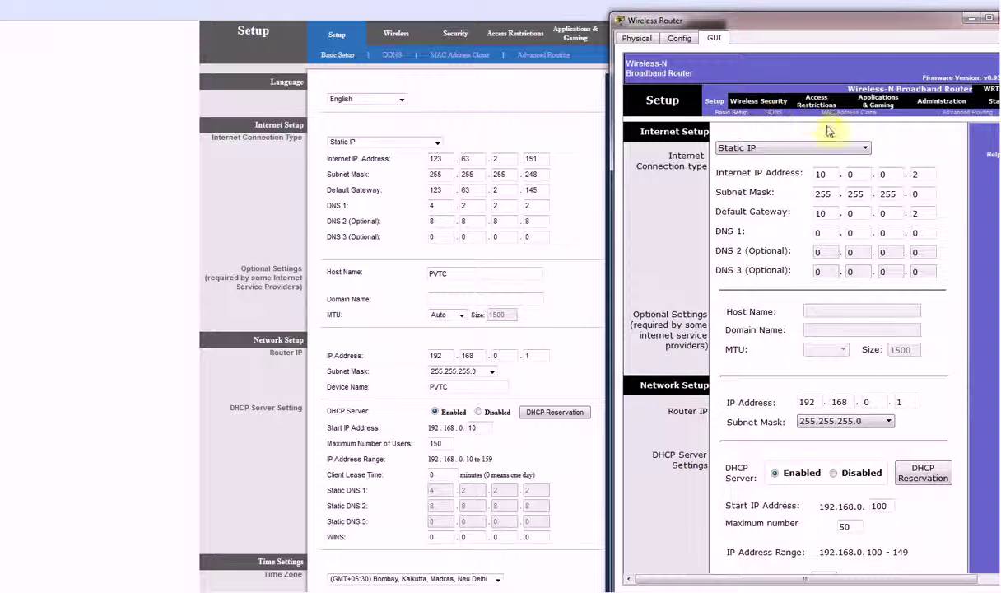
left_click_drag(843, 28, 703, 4)
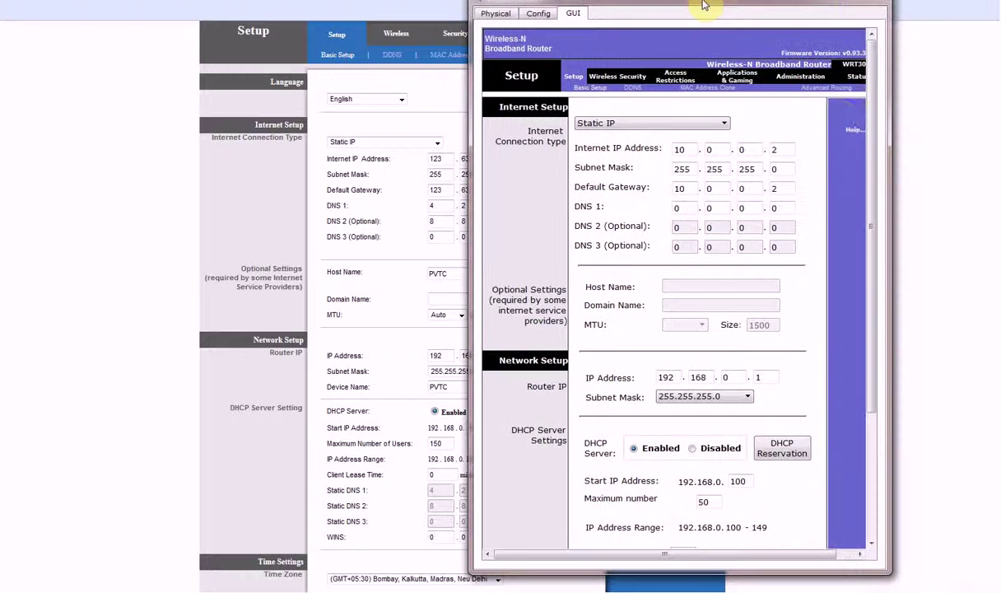
mouse_move(876, 201)
left_mouse_down()
mouse_move(880, 320)
mouse_move(881, 204)
left_mouse_up()
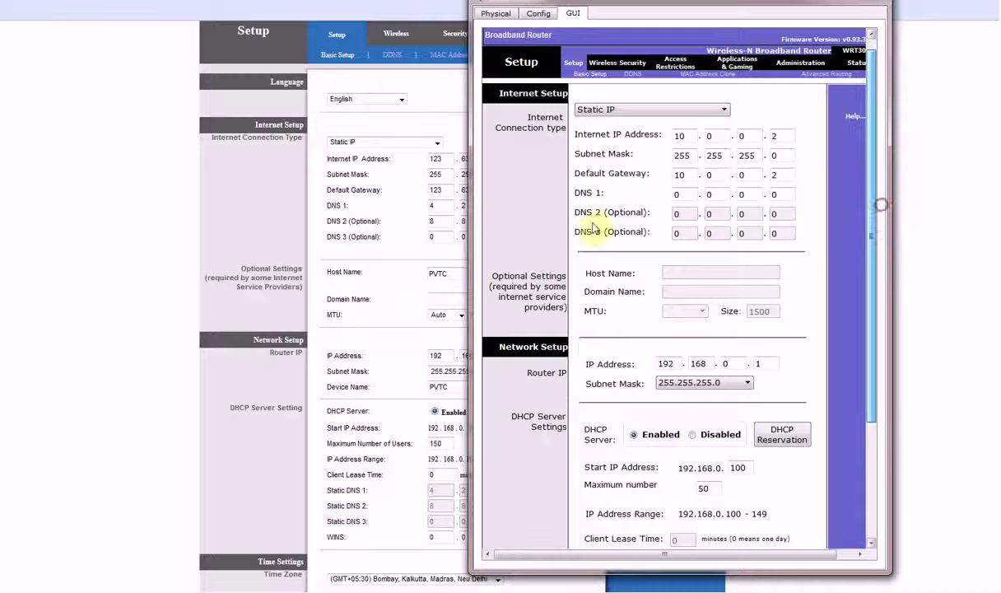
left_click(677, 215)
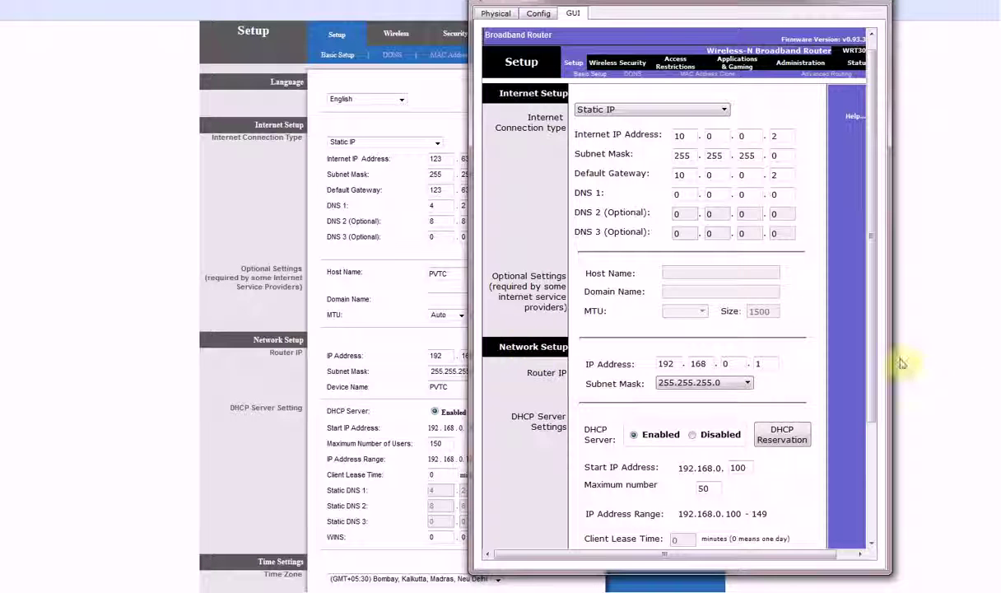
left_click(704, 382)
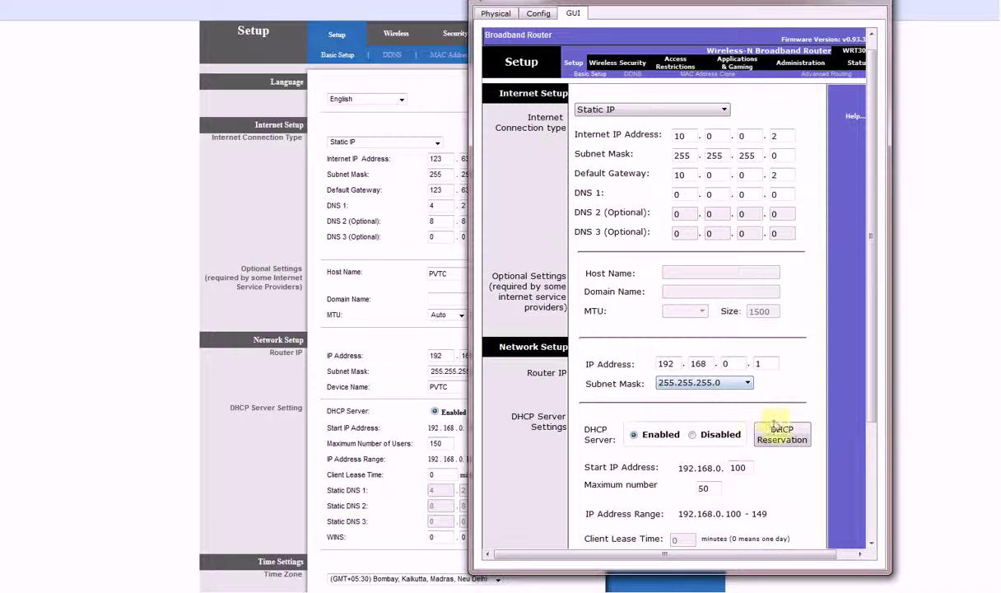
left_click_drag(871, 409, 880, 512)
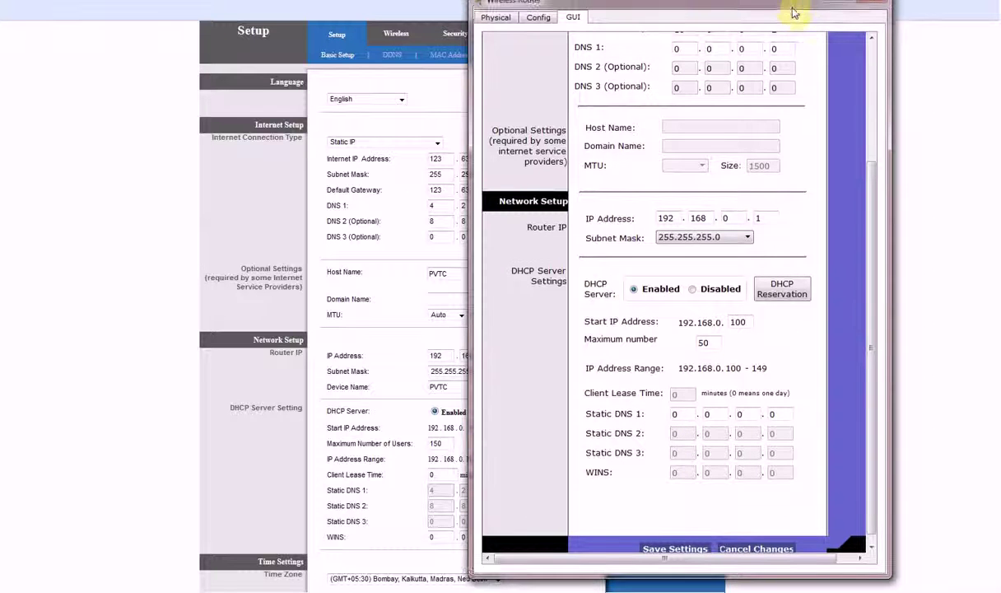
left_click_drag(793, 10, 224, 31)
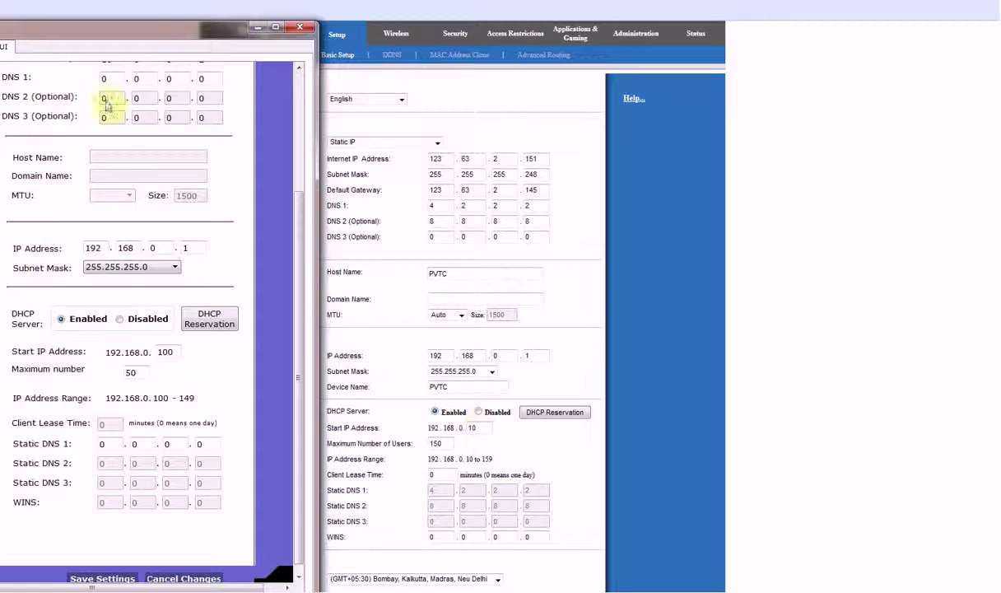
Set DHCP Start IP to 192.168.0.10 and maximum users to 150, then reach basic wireless settings
left_click_drag(231, 31, 838, 52)
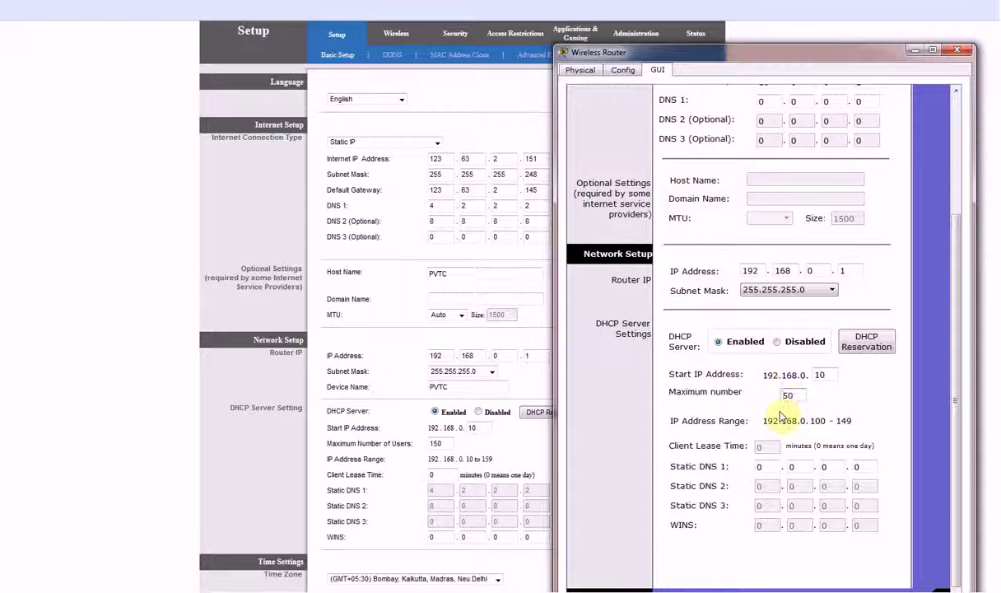
type("1")
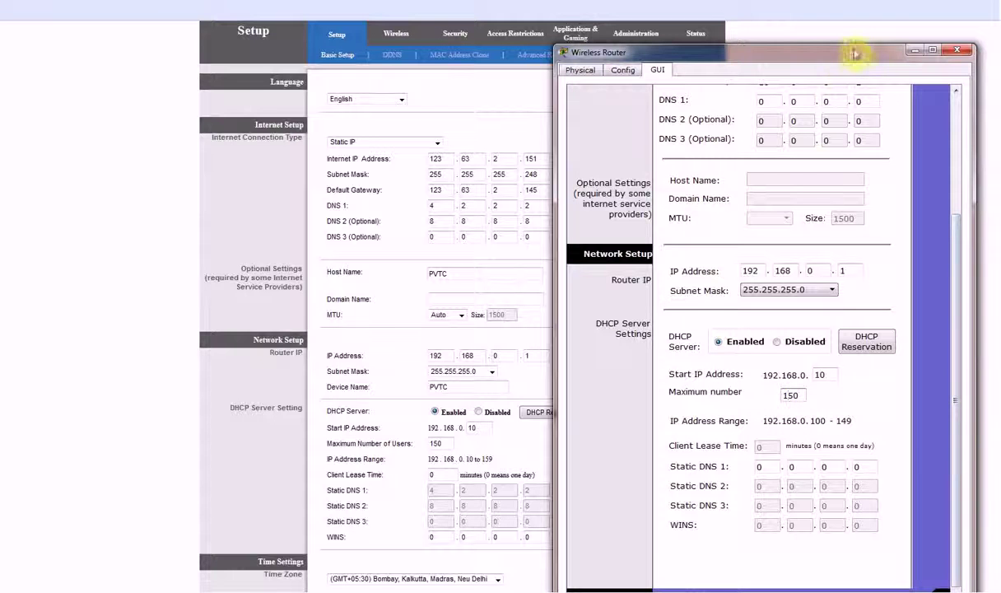
left_click_drag(854, 53, 844, 4)
left_click_drag(946, 418, 946, 425)
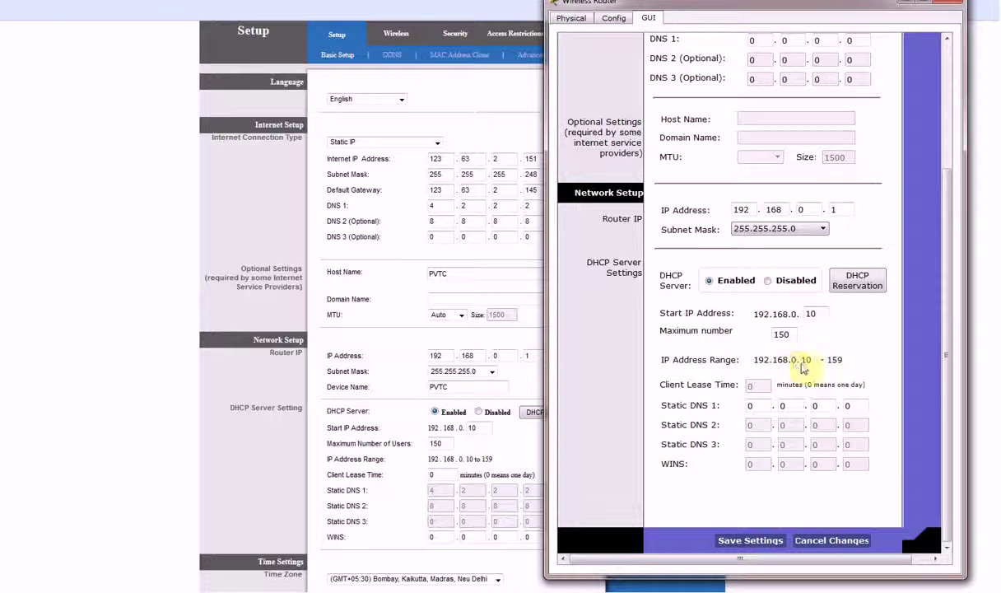
scroll(823, 366, "up", 3)
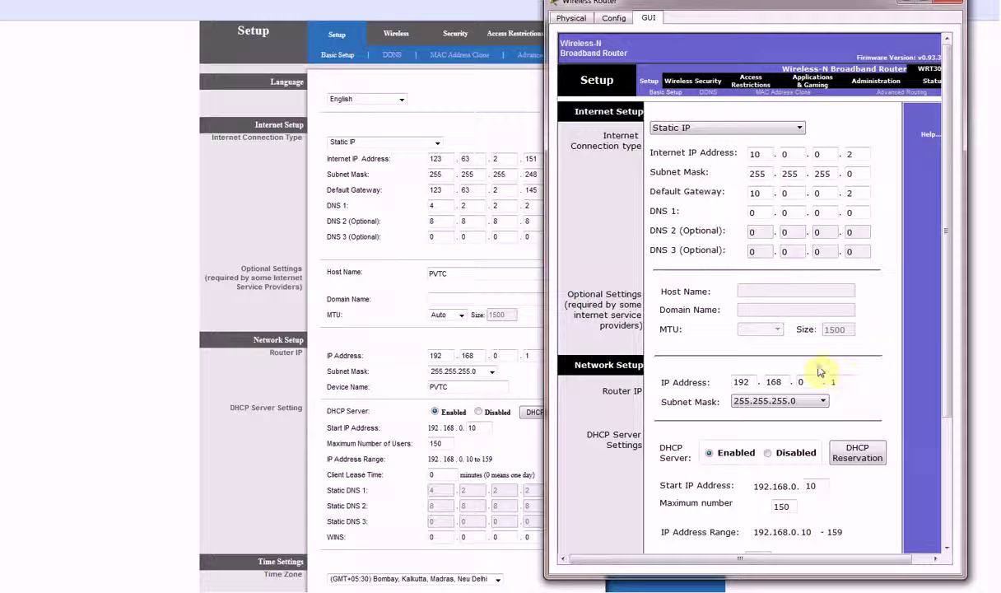
left_click(703, 81)
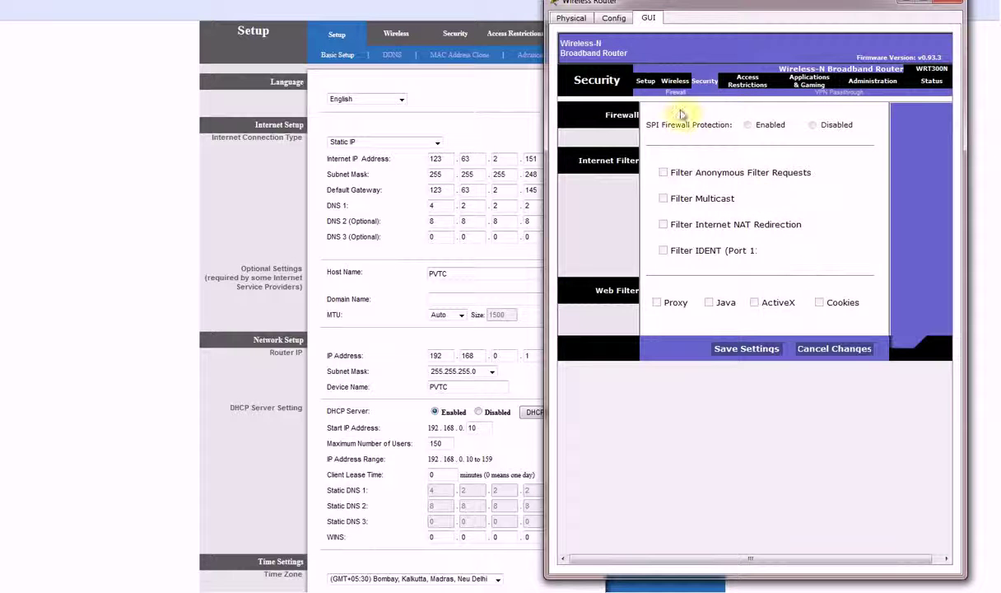
left_click(670, 80)
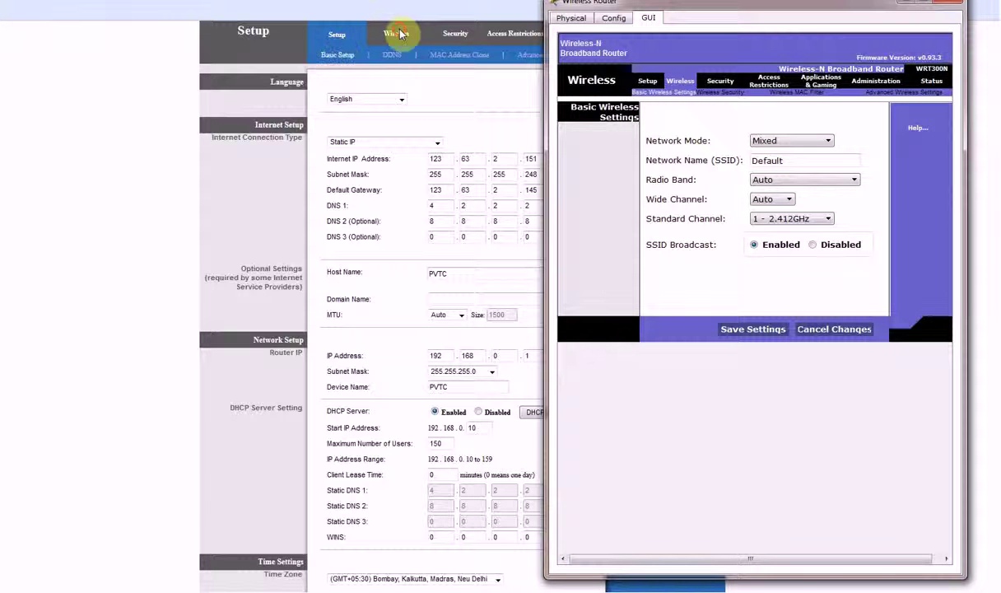
Sign in to the E2000's Wireless page with the router's user name and password, retrying once
left_click(400, 34)
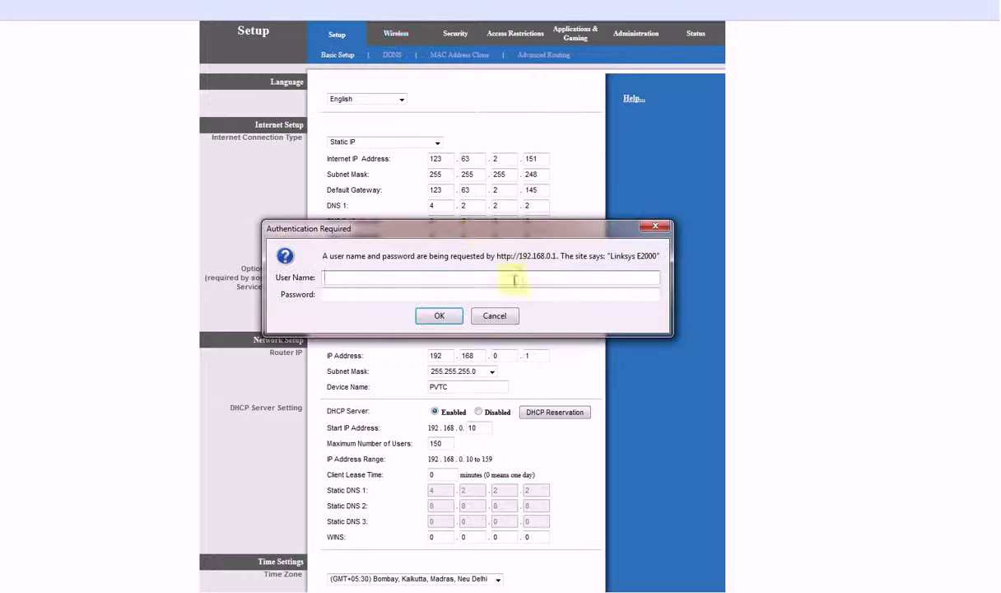
type("in")
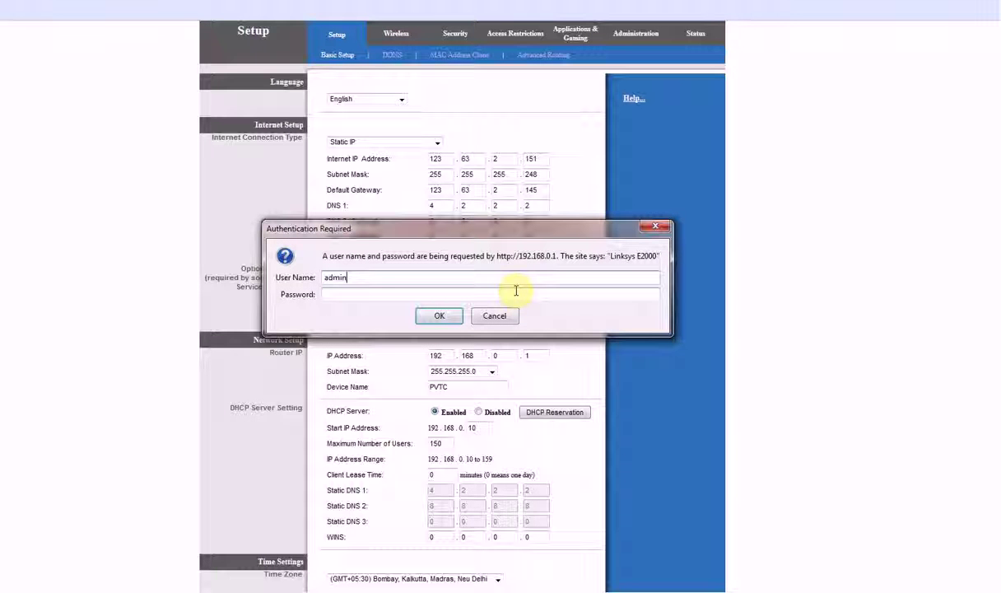
key("Tab")
type("adm")
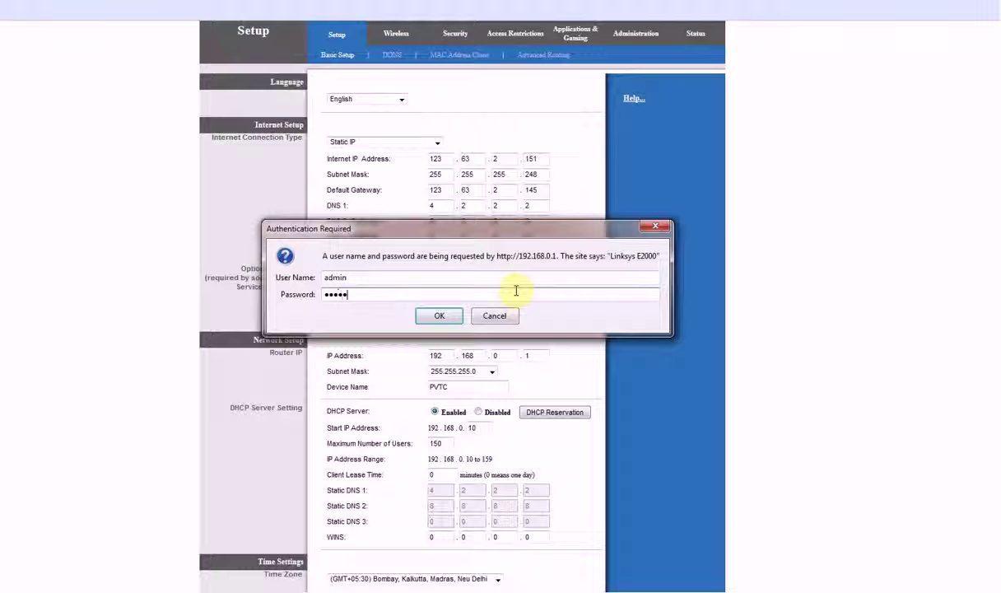
key("Return")
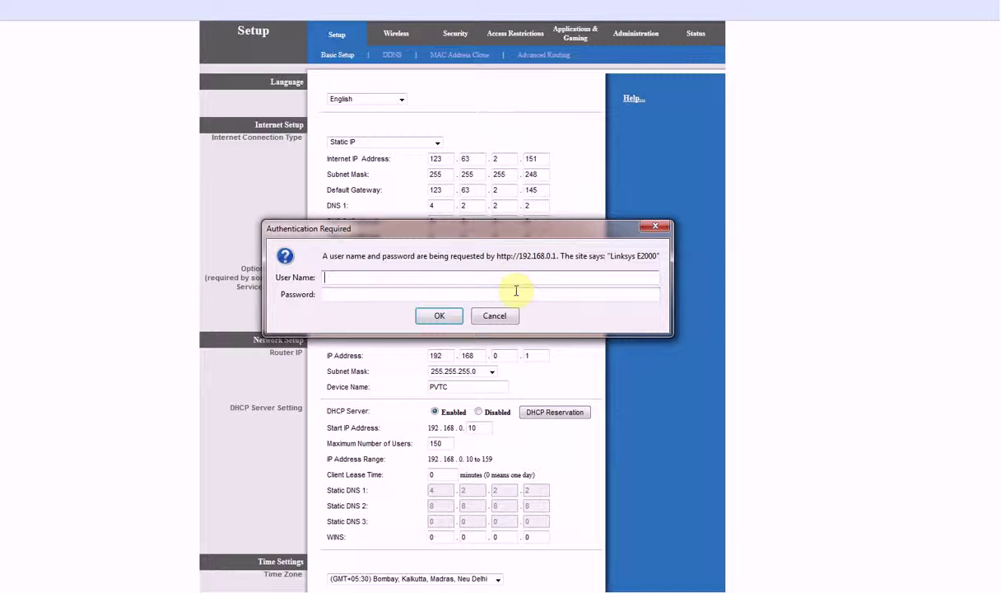
type("admin")
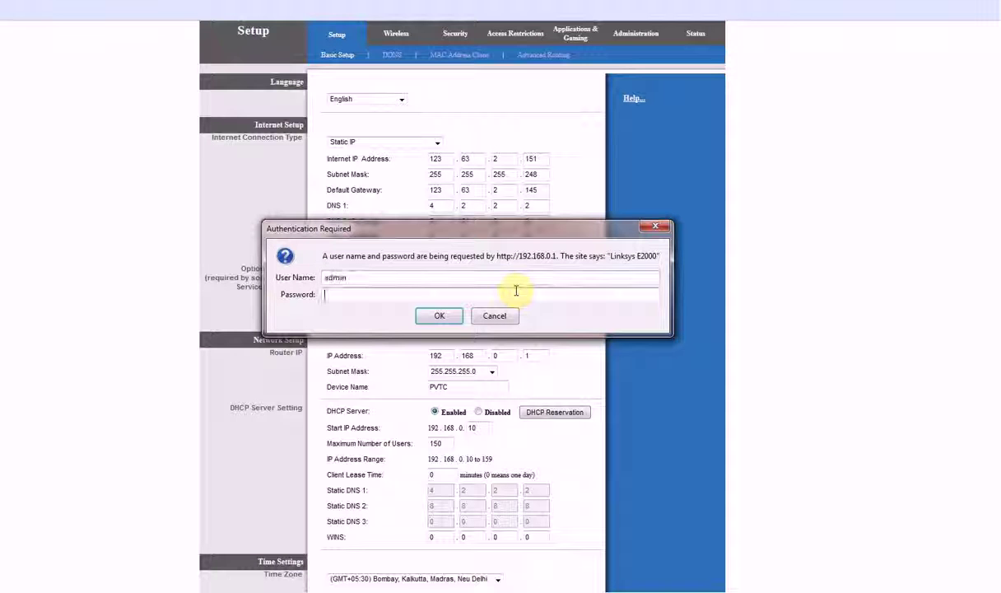
key("Tab")
type("•••••••")
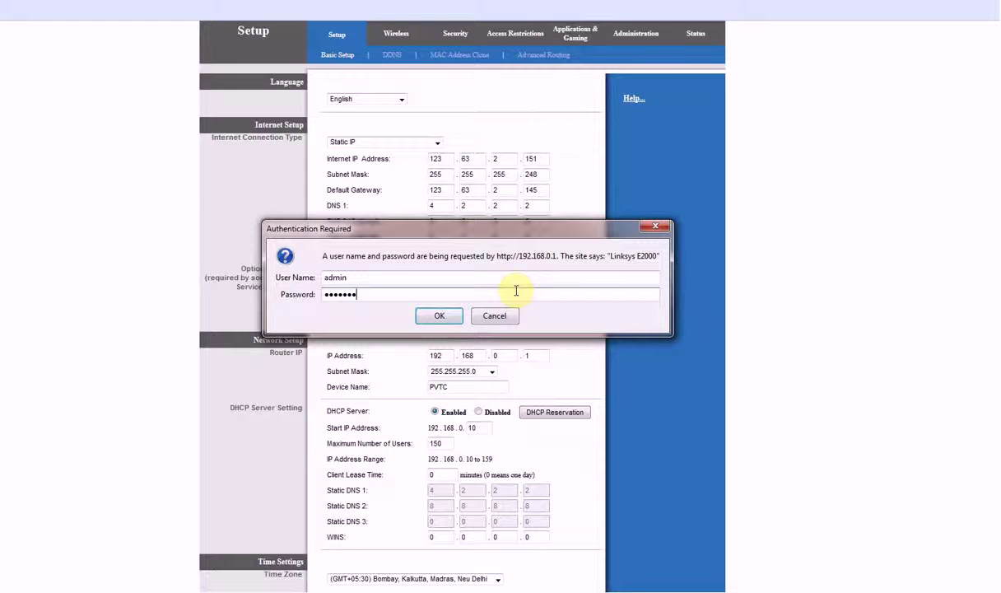
key("Return")
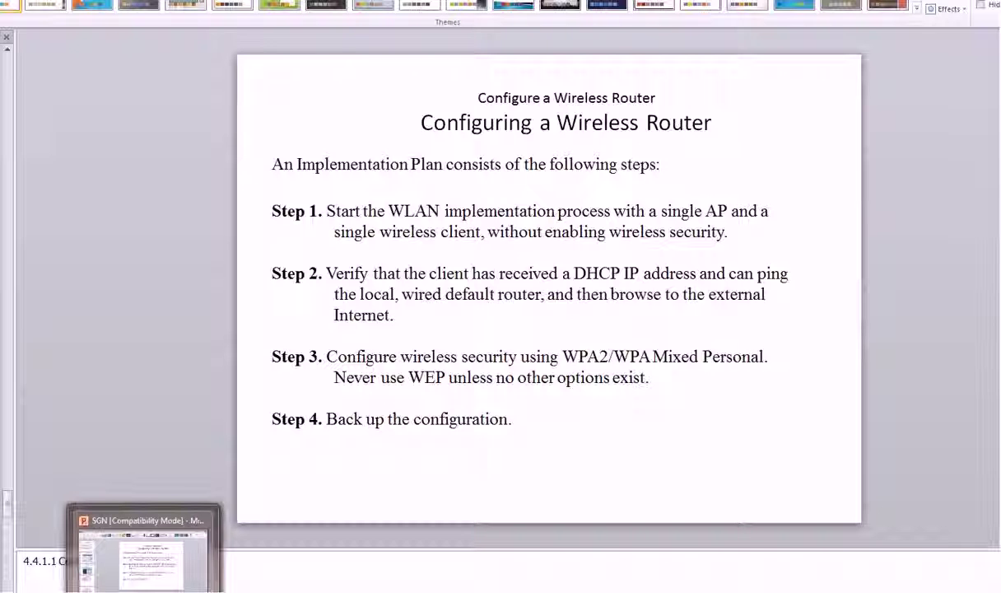
Change the SSID from Default to CISCO, leaving Network Mode on Mixed and Radio Band on Auto
mouse_move(170, 589)
left_click(227, 560)
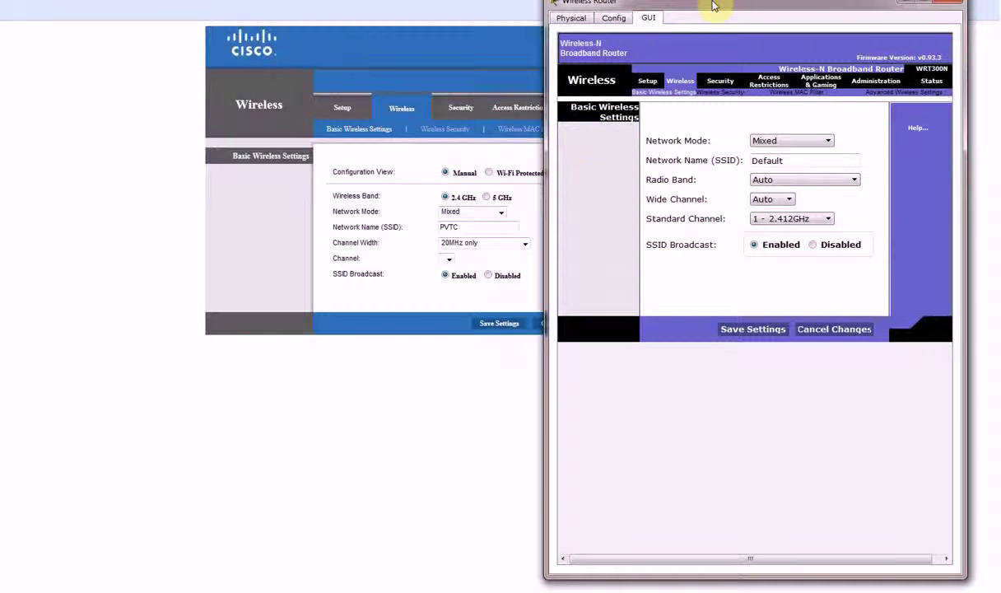
left_click_drag(714, 5, 709, 22)
left_click(819, 157)
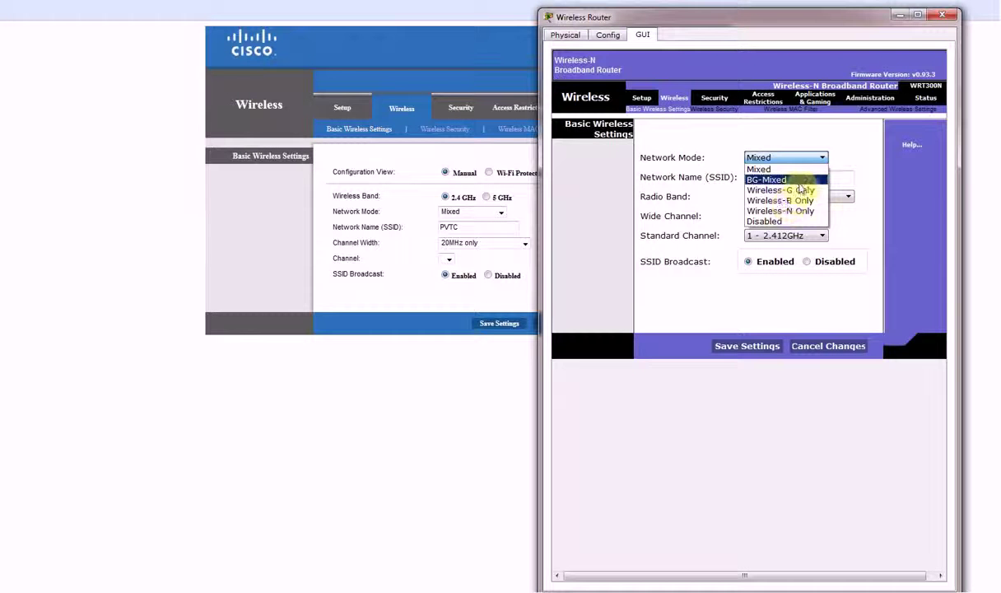
left_click(710, 148)
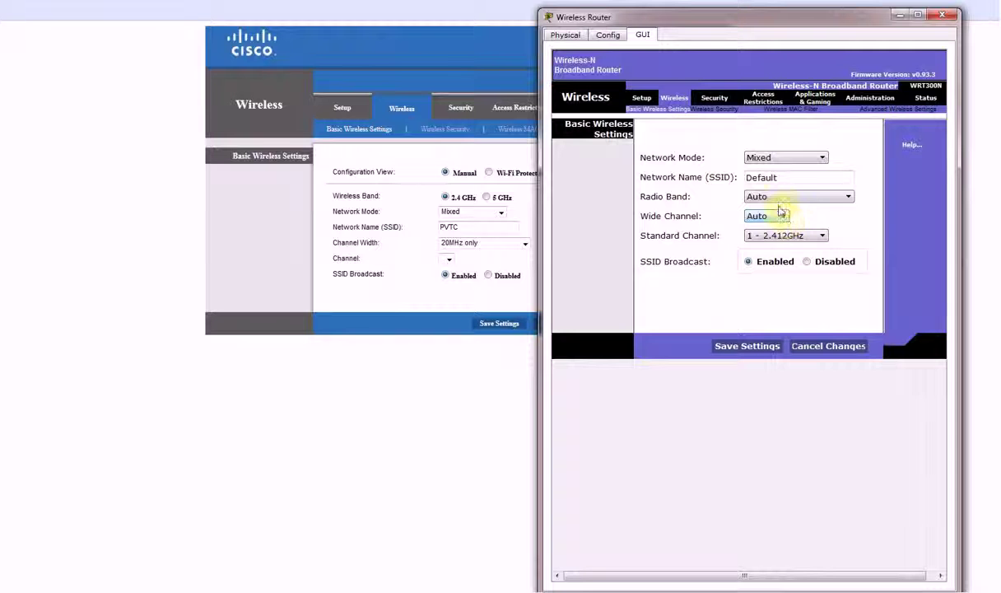
double_click(780, 177)
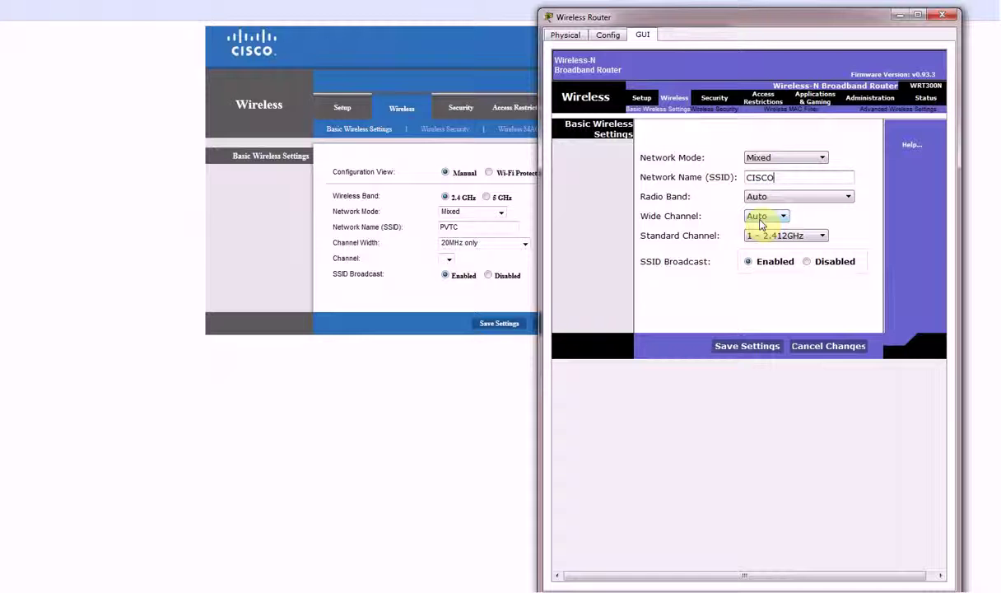
left_click(782, 197)
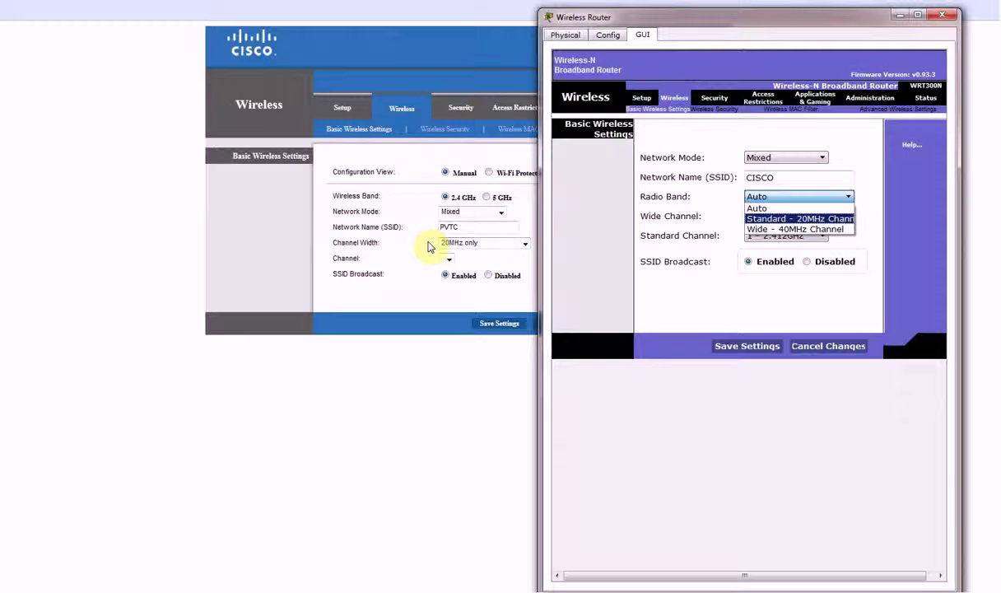
left_click(777, 209)
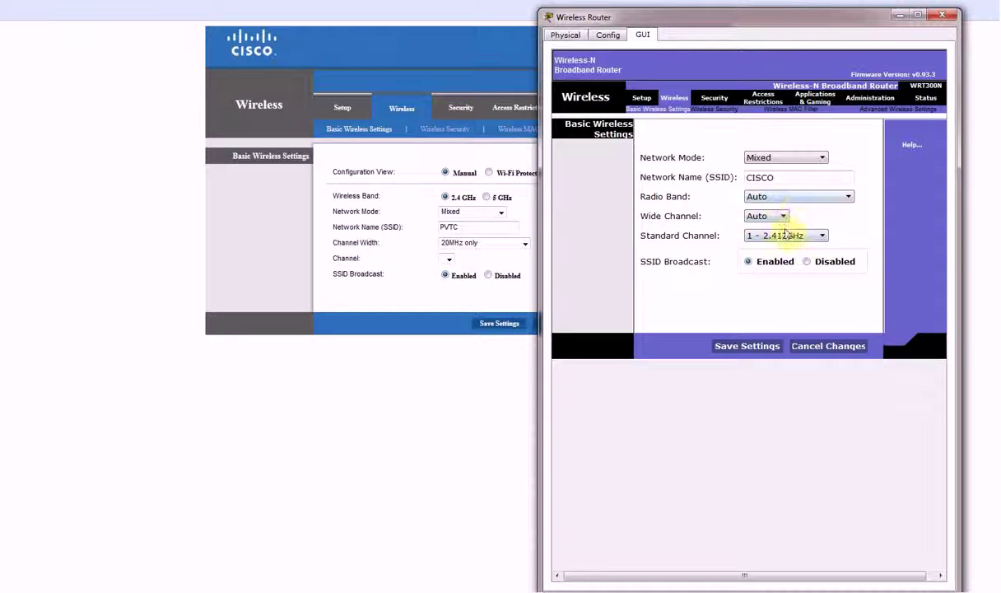
left_click(789, 197)
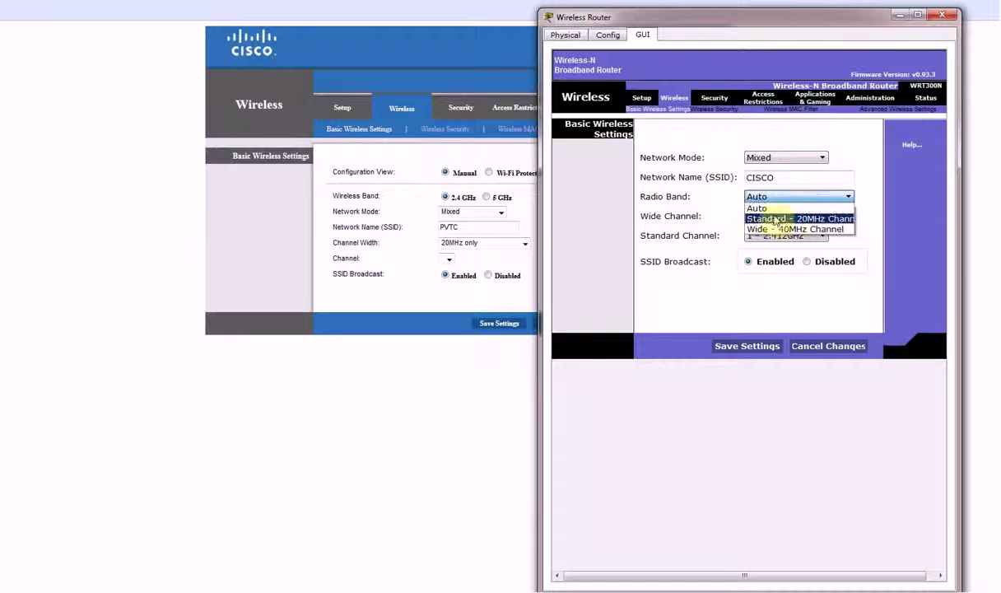
left_click(679, 207)
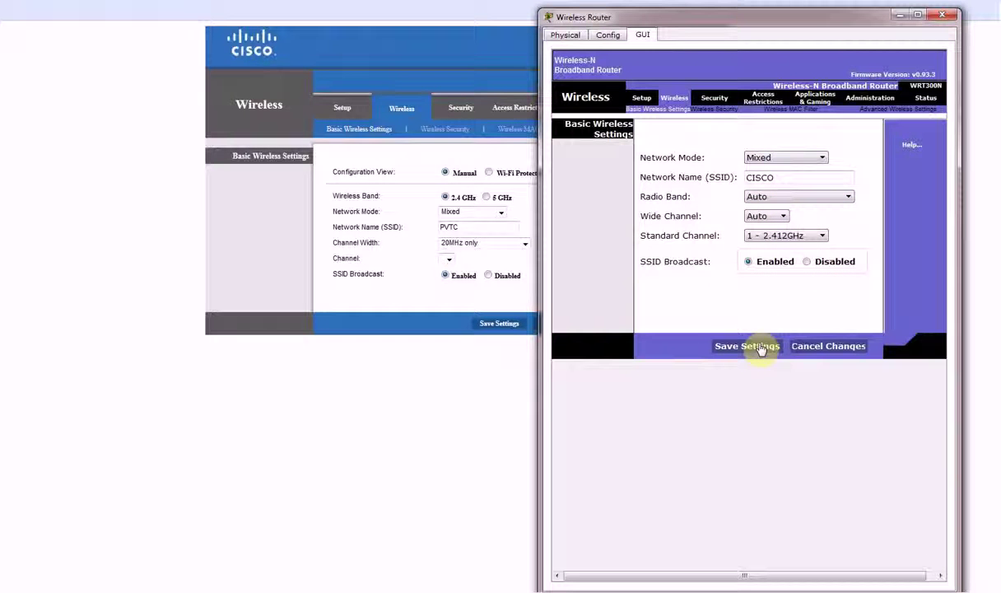
Open the router's Wireless Security page, comparing it with the real router's security page
left_click(715, 110)
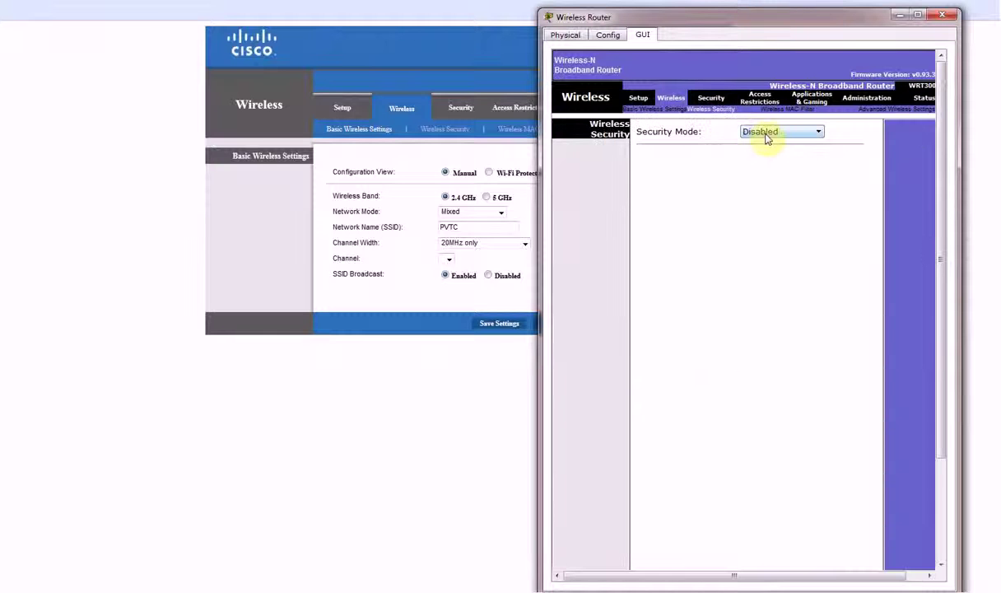
left_click(447, 135)
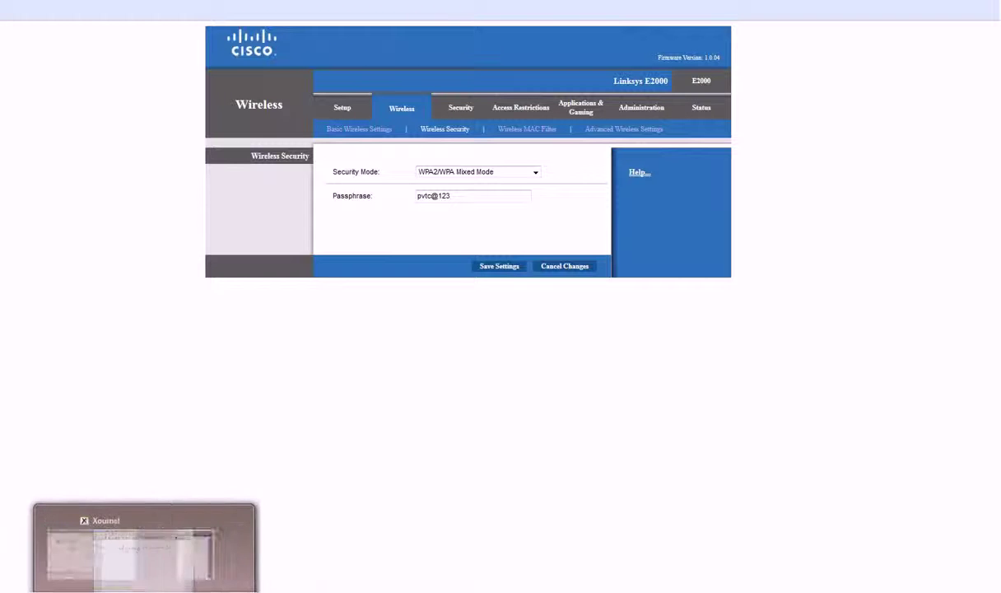
left_click(242, 580)
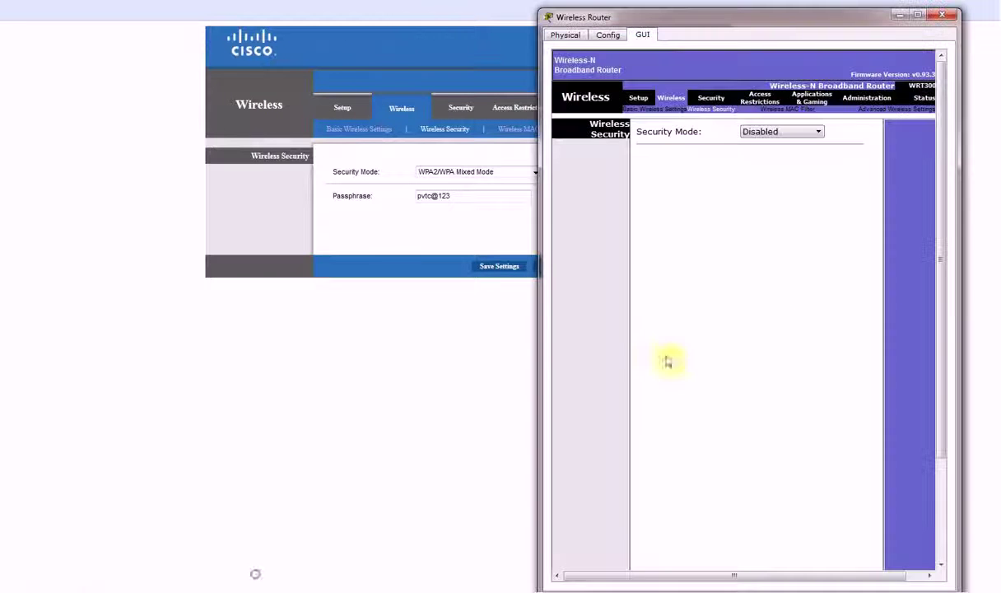
left_click_drag(763, 20, 775, 3)
Set Security Mode to WPA2 Personal with AES encryption and a passphrase, and save
left_click(764, 103)
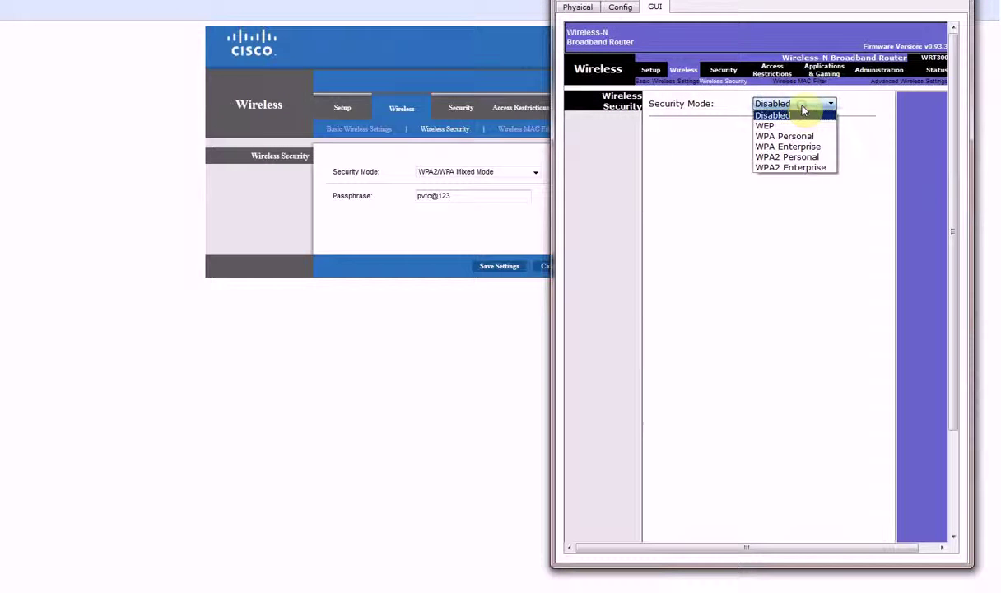
left_click(807, 167)
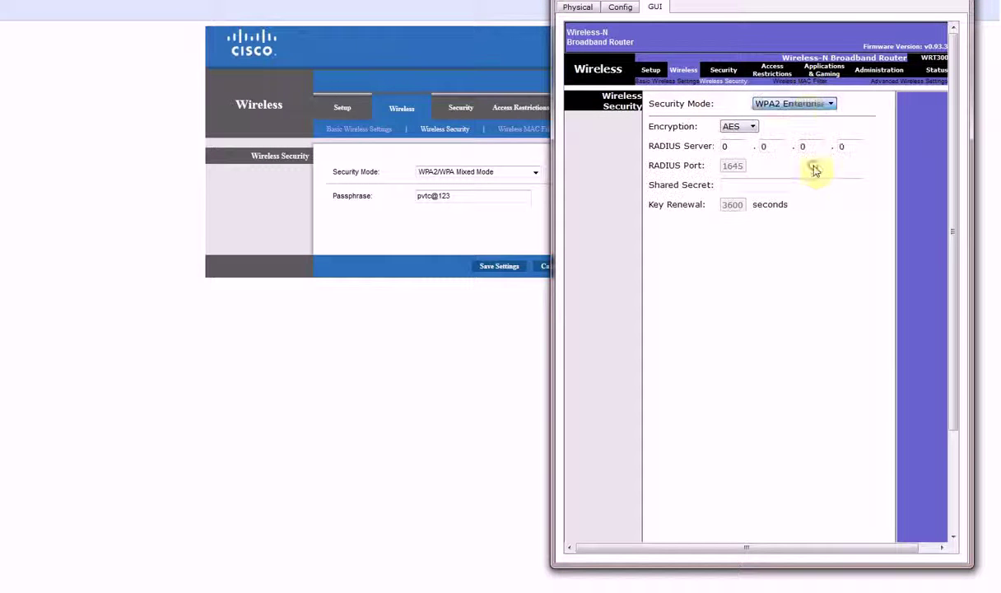
left_click(808, 103)
left_click(805, 156)
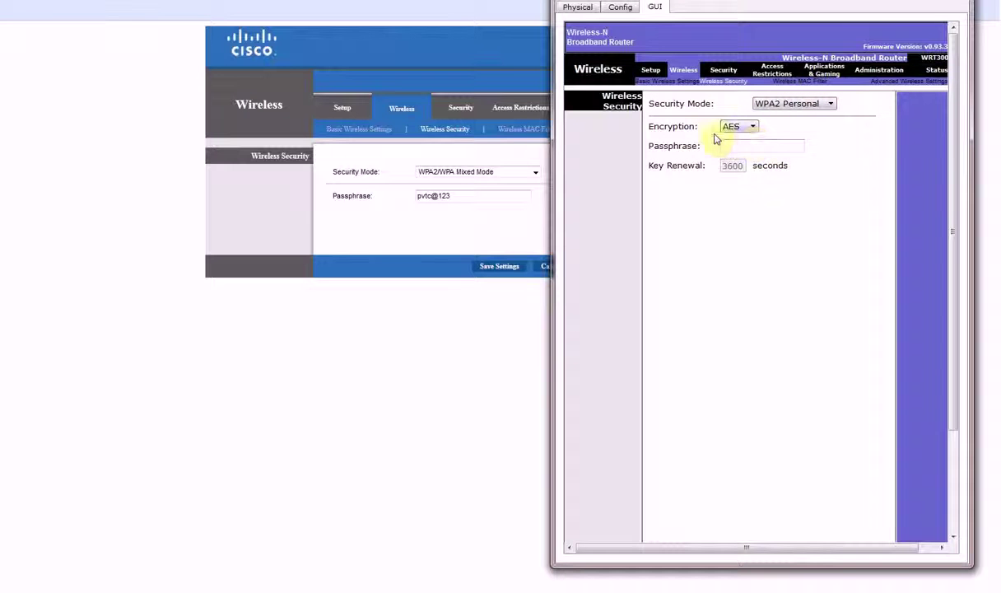
left_click(746, 130)
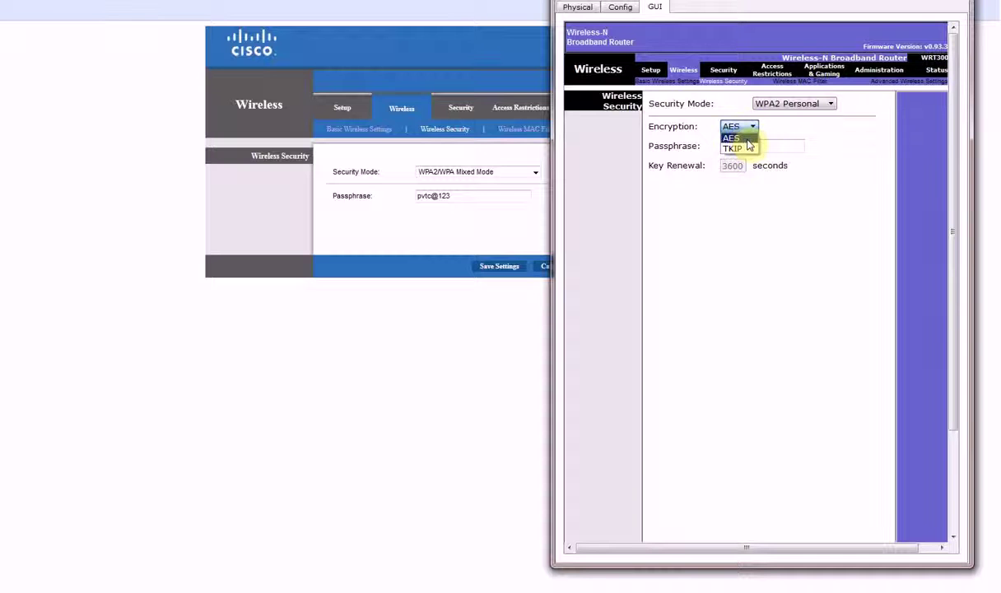
left_click(746, 130)
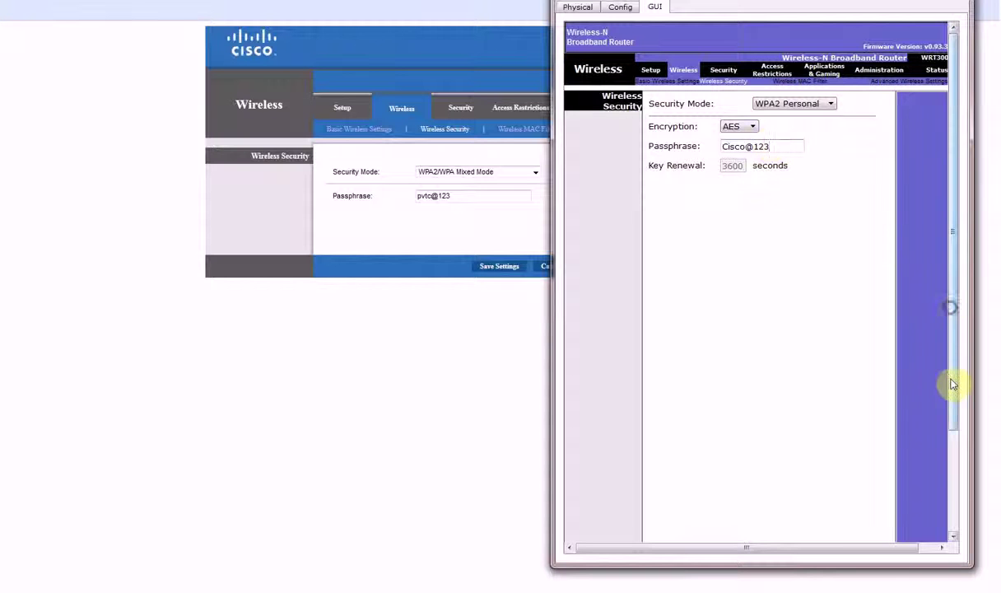
left_click_drag(948, 394, 835, 509)
left_click(782, 533)
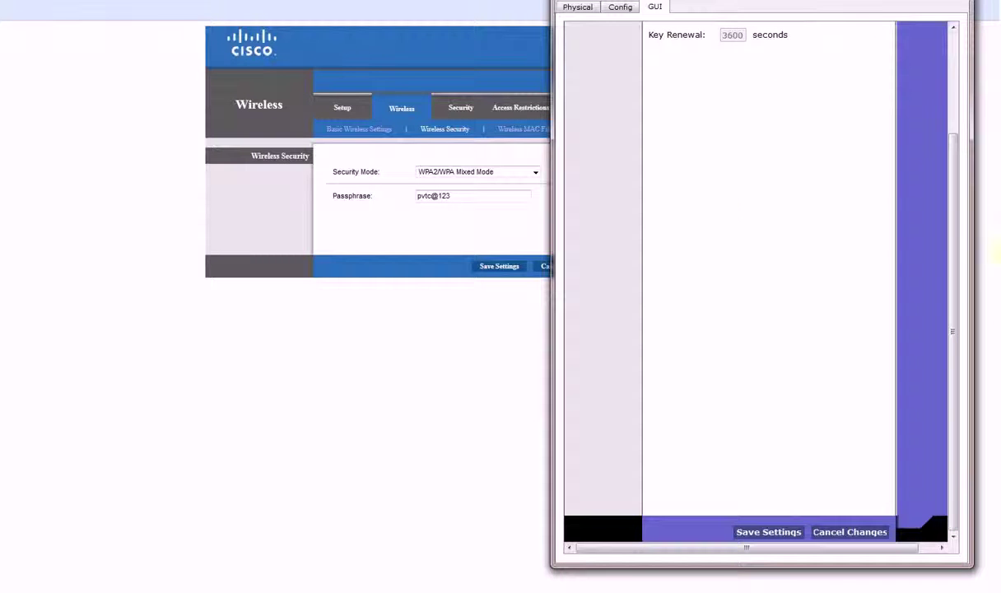
left_click_drag(953, 281, 934, 137)
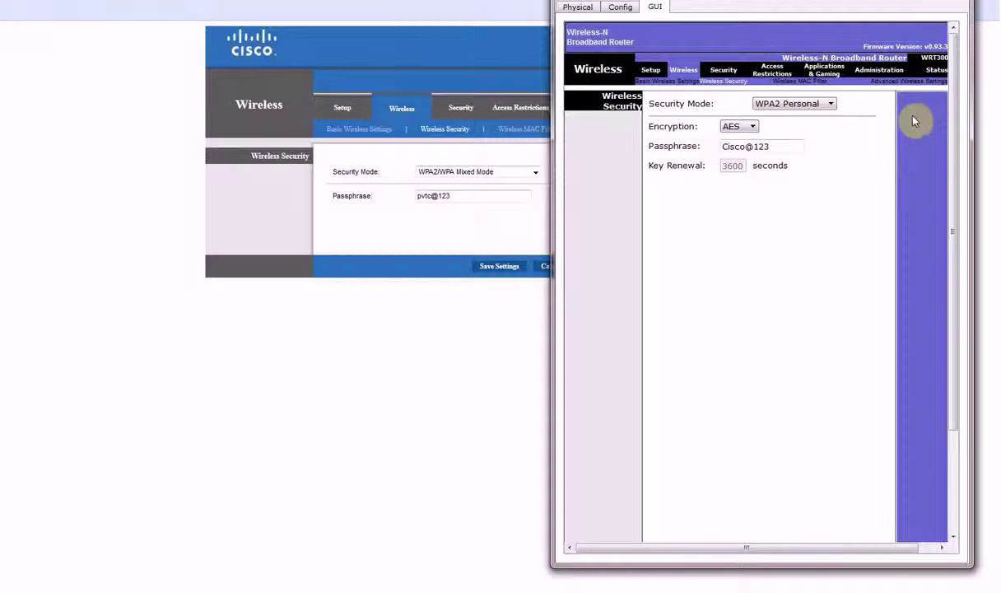
Review the Setup, Wireless and Access Restrictions tabs, then enter a new router password under Administration
left_click(650, 71)
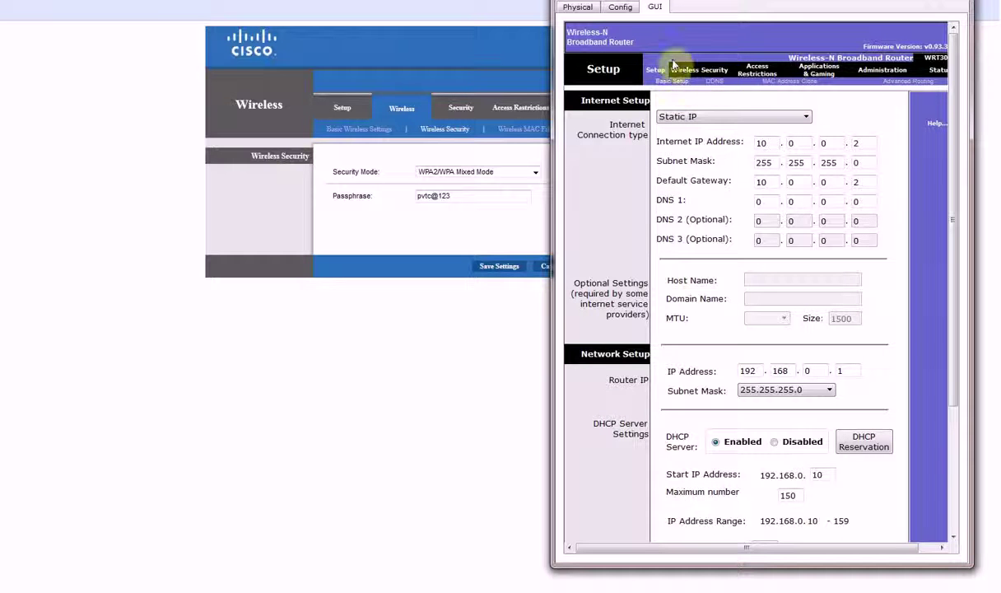
left_click(683, 69)
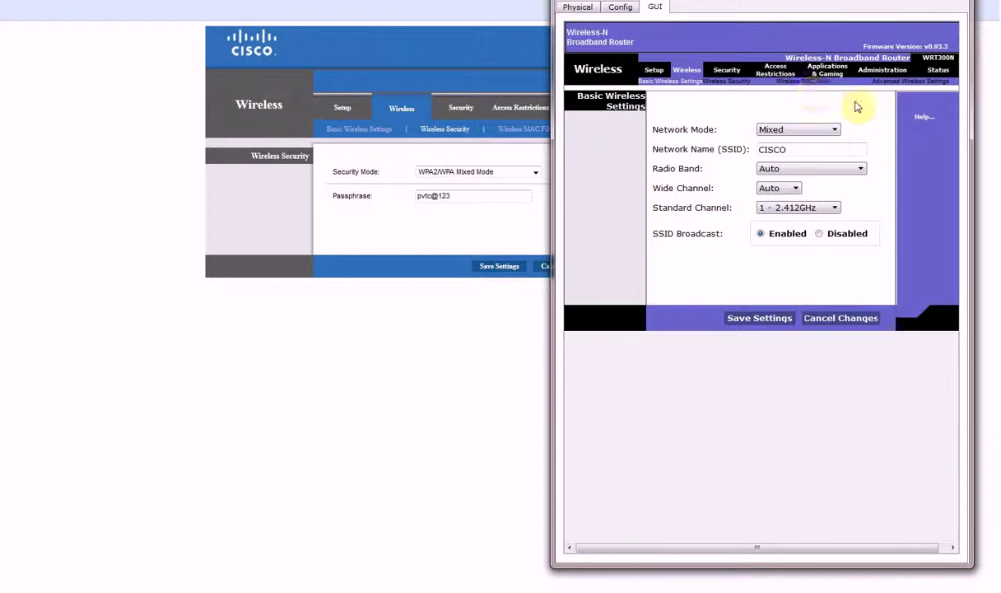
left_click(770, 72)
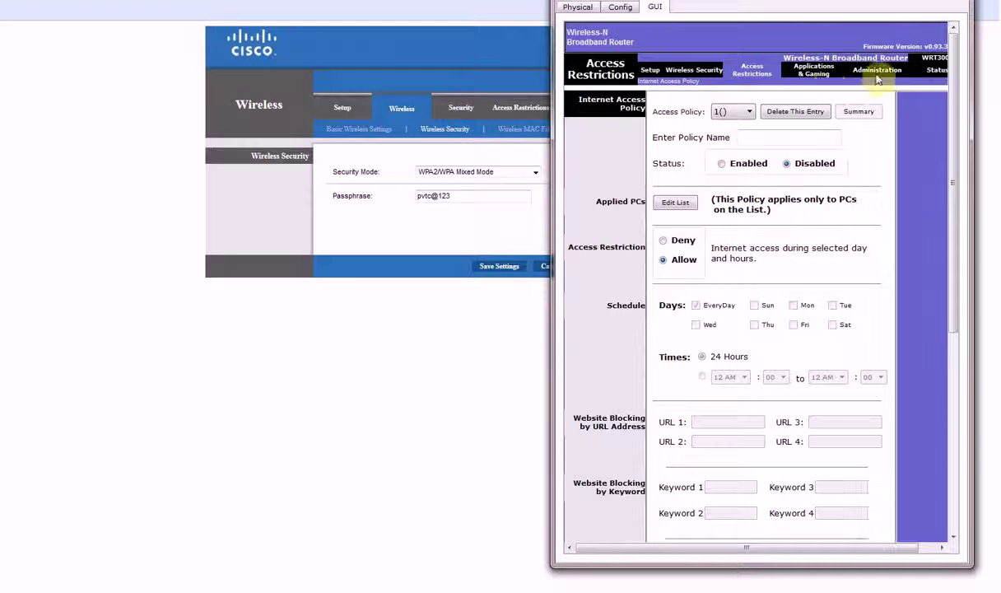
left_click(877, 70)
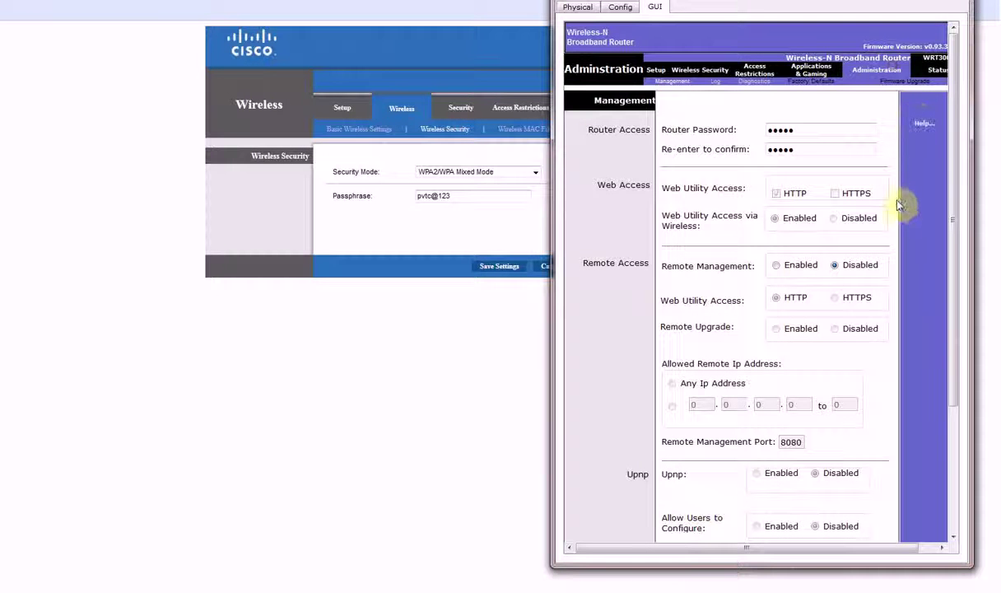
scroll(916, 320, "down", 5)
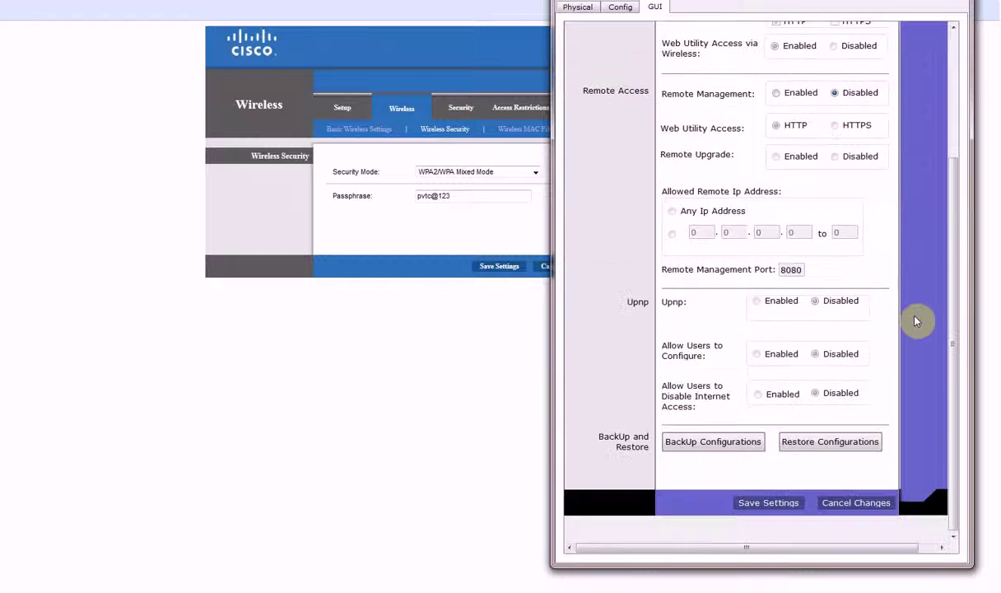
scroll(916, 321, "up", 5)
left_click_drag(803, 133, 731, 141)
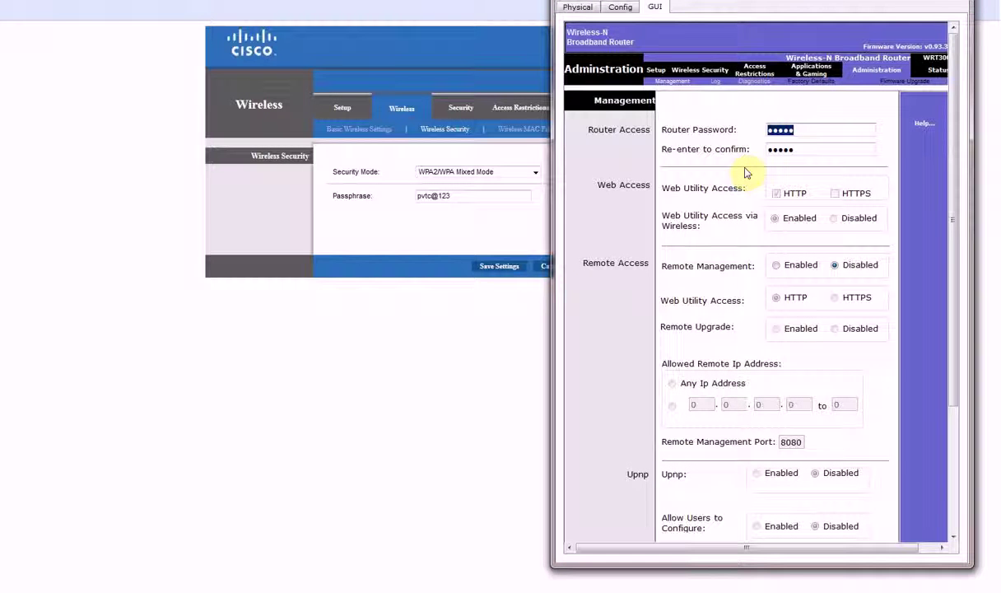
type("cis")
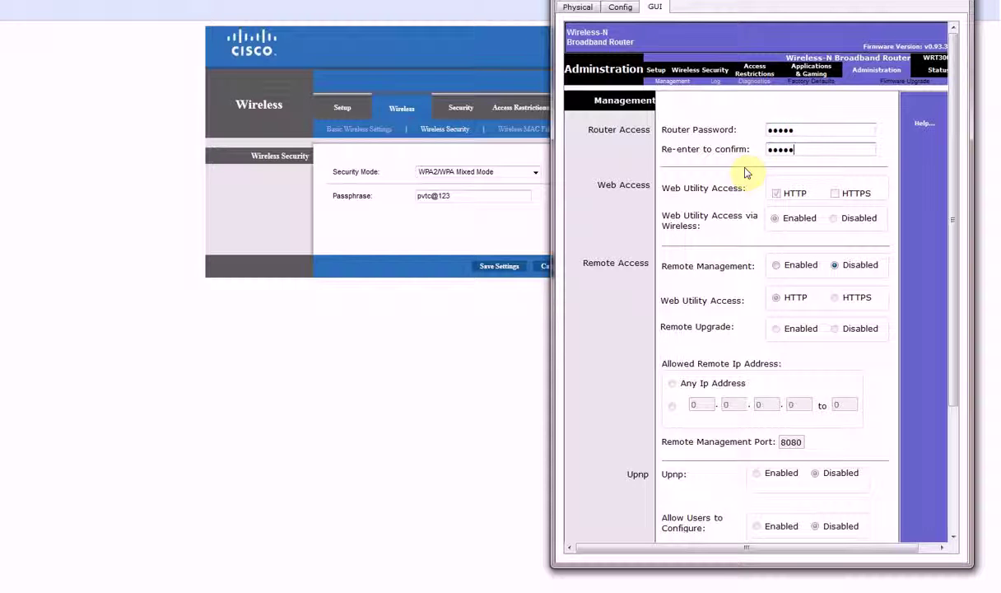
left_click_drag(954, 307, 949, 436)
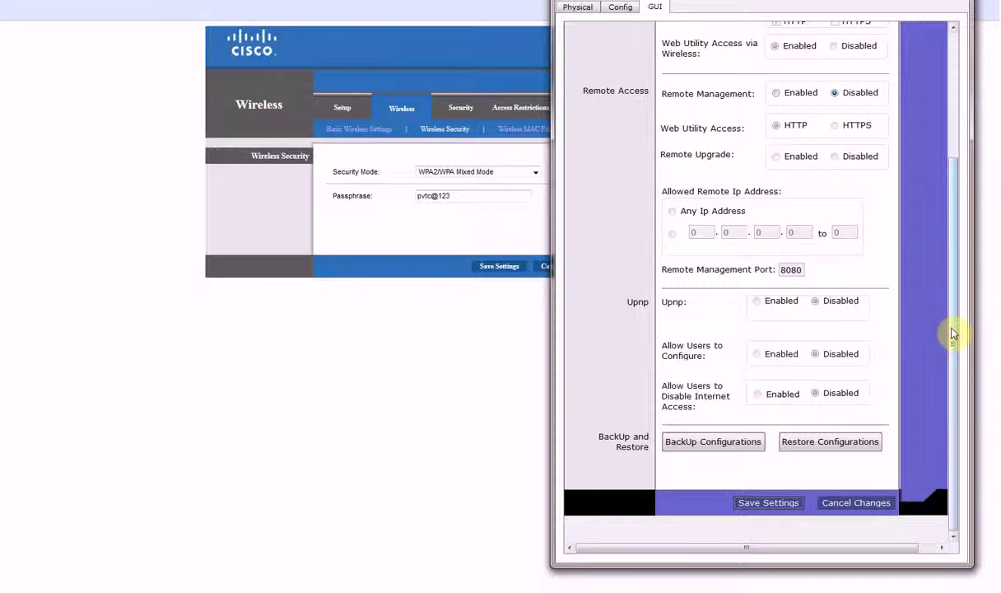
left_click_drag(953, 333, 953, 168)
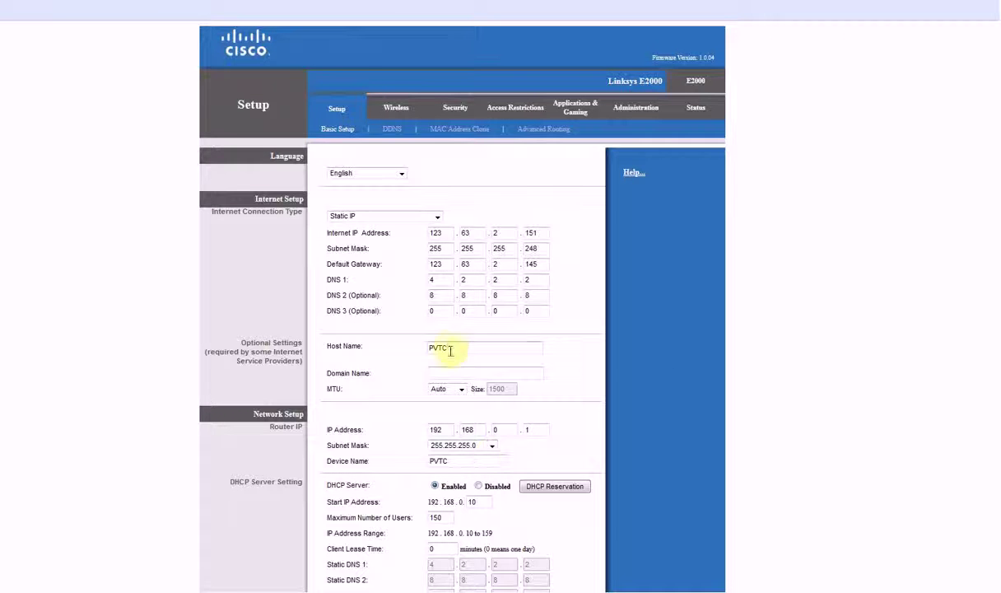
Check the E2000 host name PVTC against the router's Wireless and Setup tabs, then close the router window
left_click_drag(453, 347, 404, 346)
mouse_move(174, 591)
left_click(223, 577)
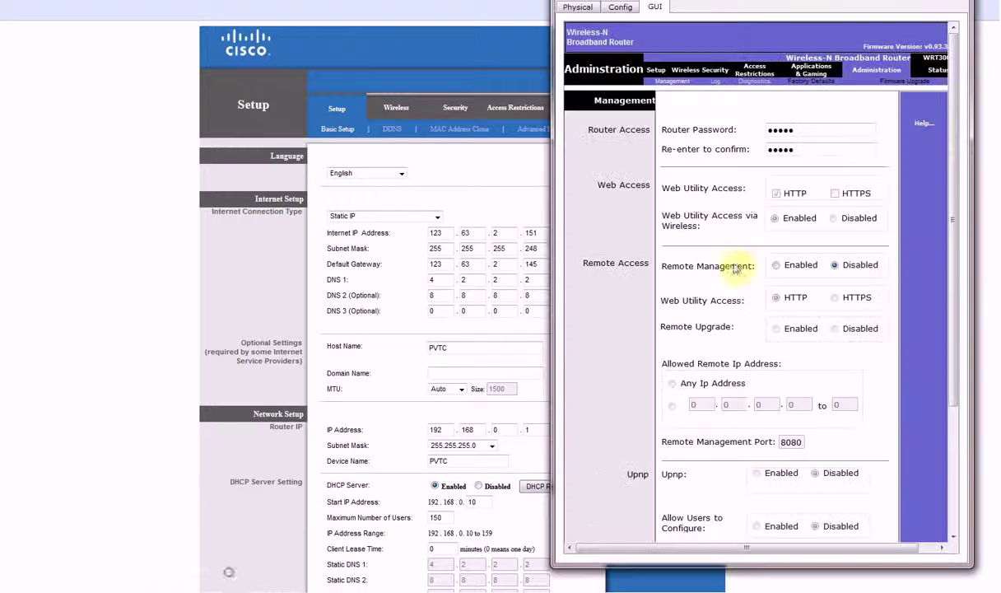
left_click(687, 71)
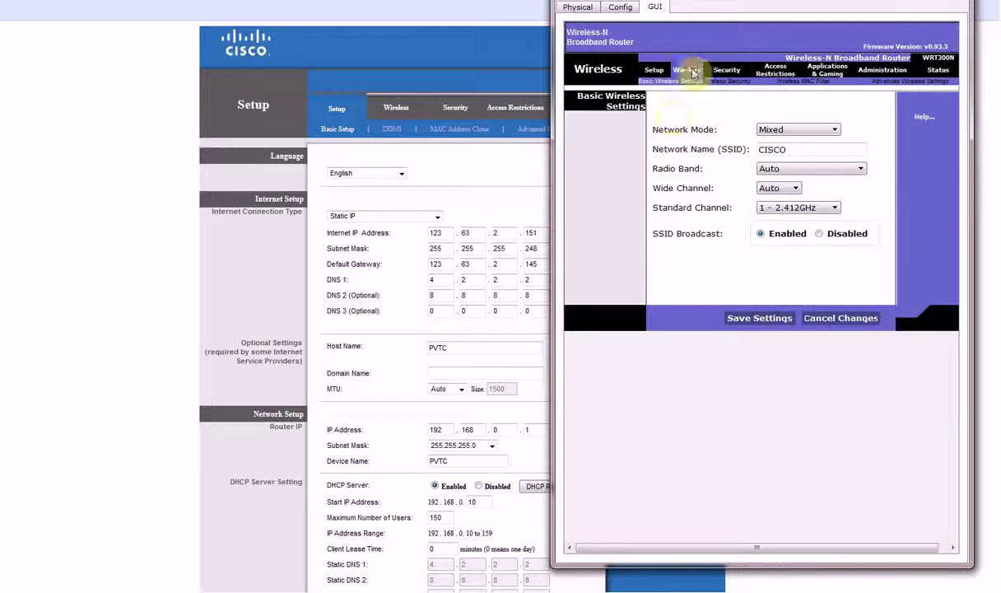
left_click(654, 70)
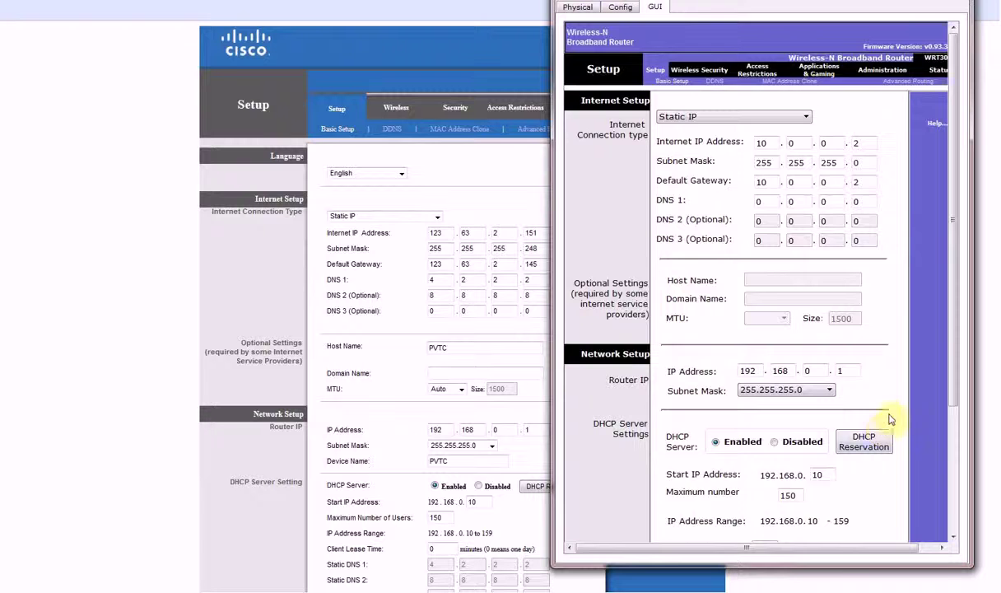
scroll(895, 418, "down", 4)
scroll(889, 434, "up", 4)
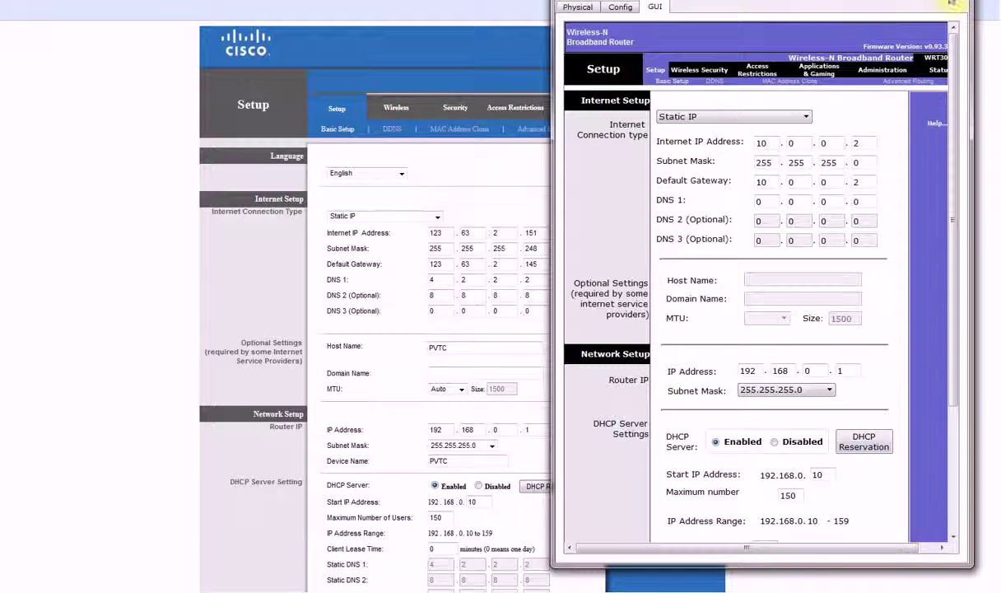
left_click(957, 6)
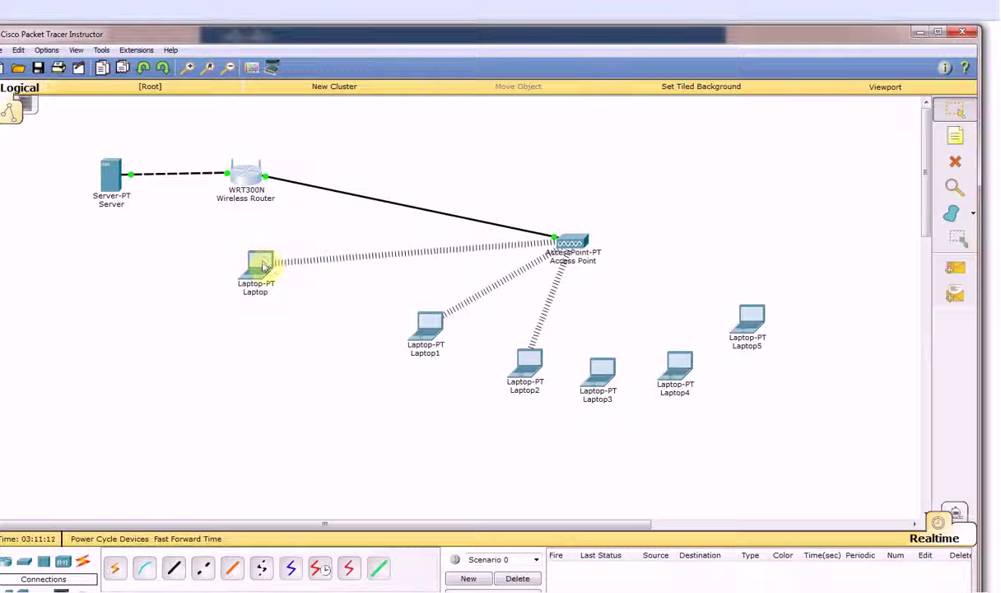
Join Laptop to the CISCO network in PC Wireless using the WPA2 pre-shared key
left_click(261, 264)
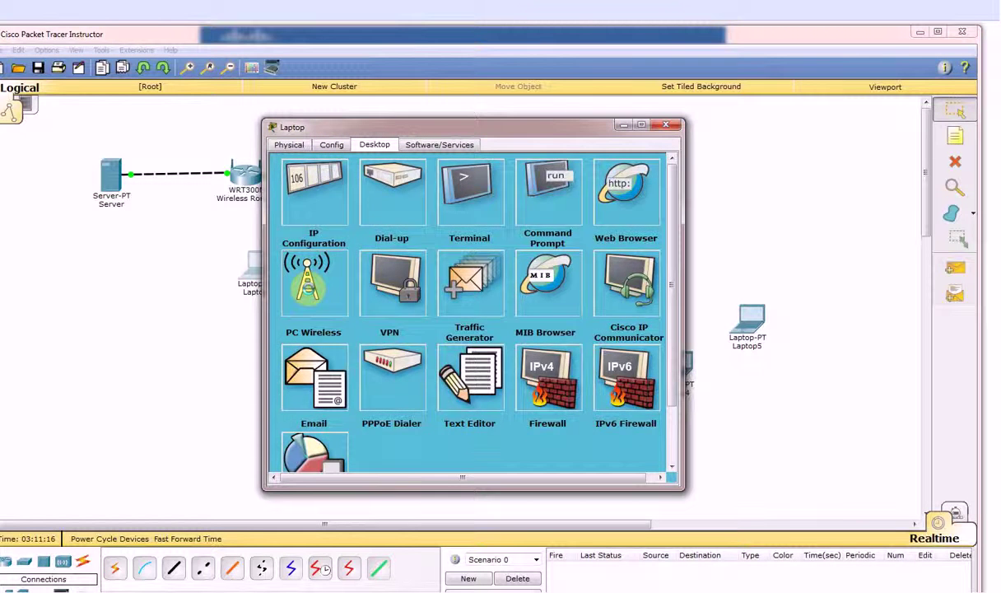
left_click(311, 288)
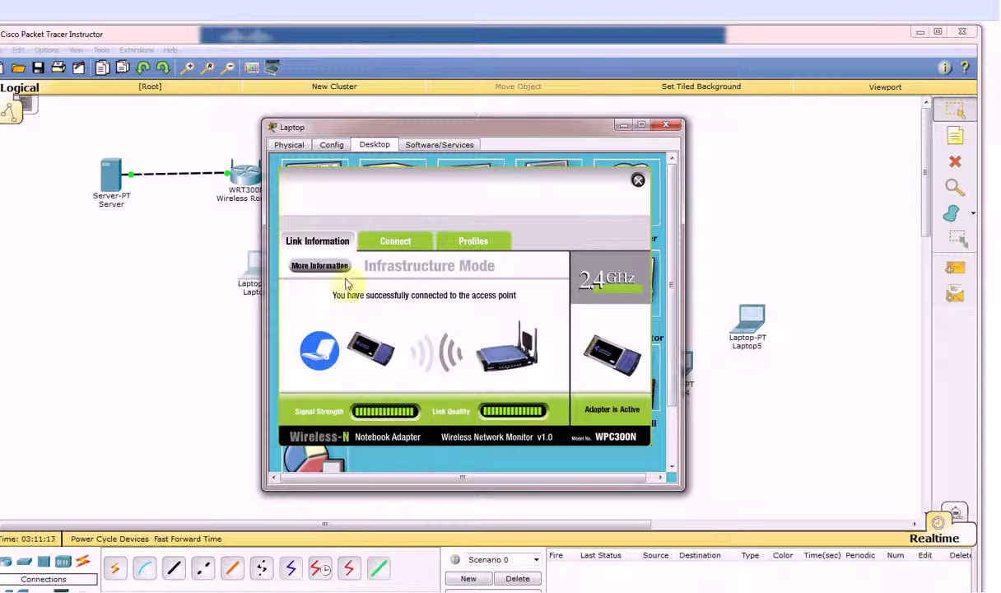
left_click(391, 244)
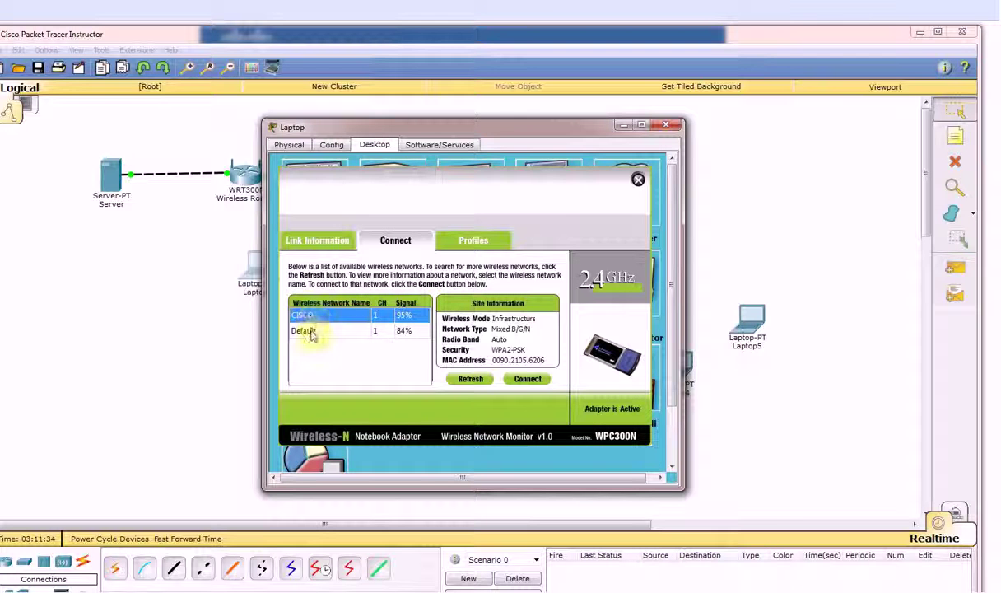
left_click(300, 316)
left_click_drag(518, 128, 363, 140)
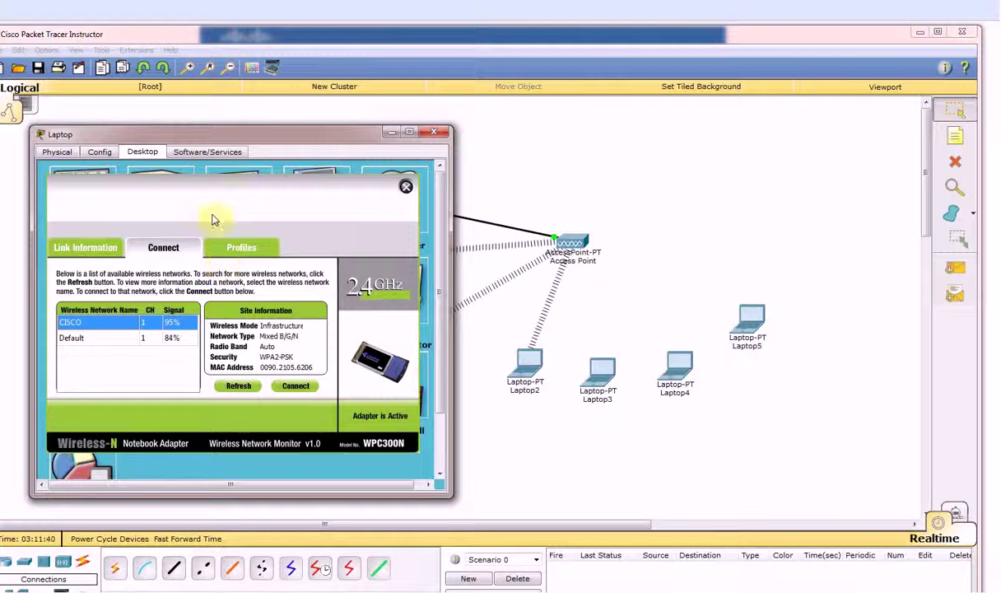
left_click_drag(265, 125, 402, 106)
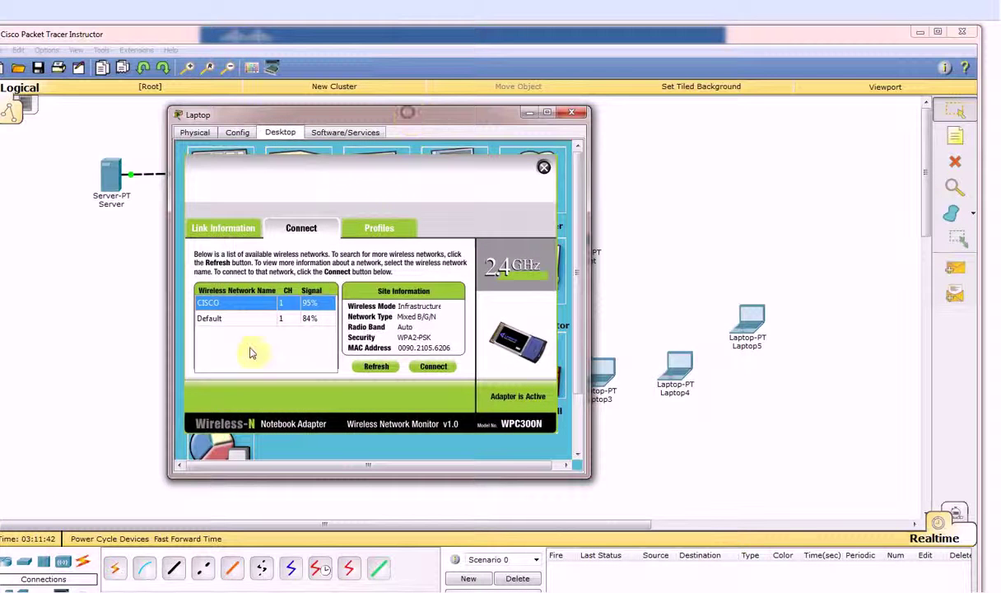
left_click(438, 367)
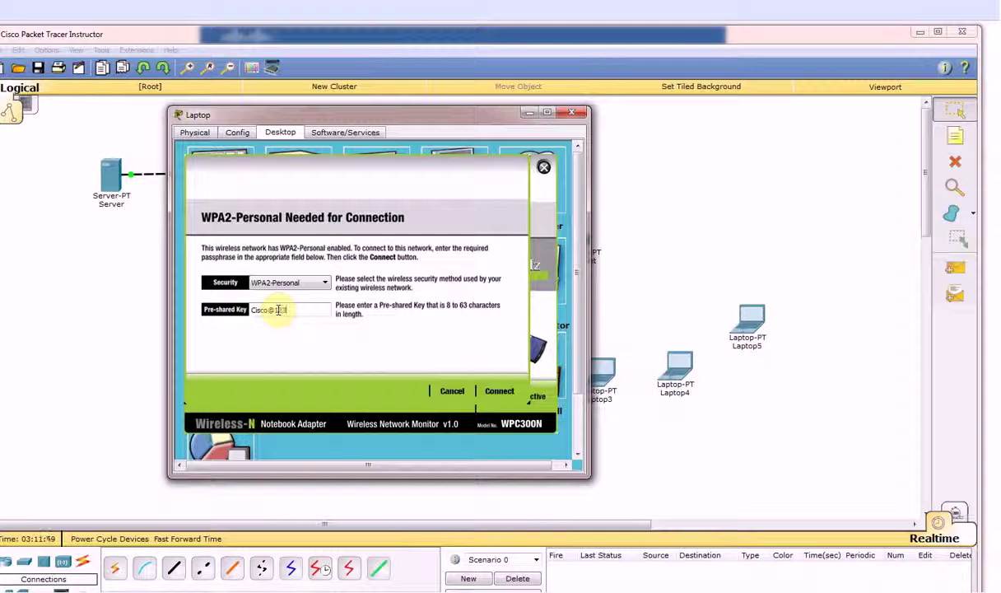
left_click(500, 391)
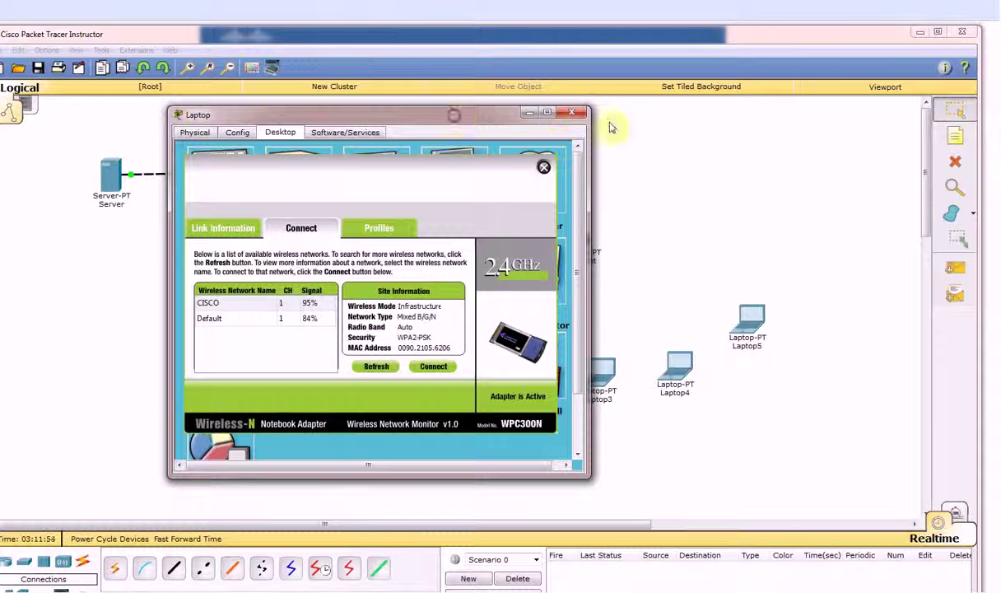
left_click_drag(439, 117, 618, 136)
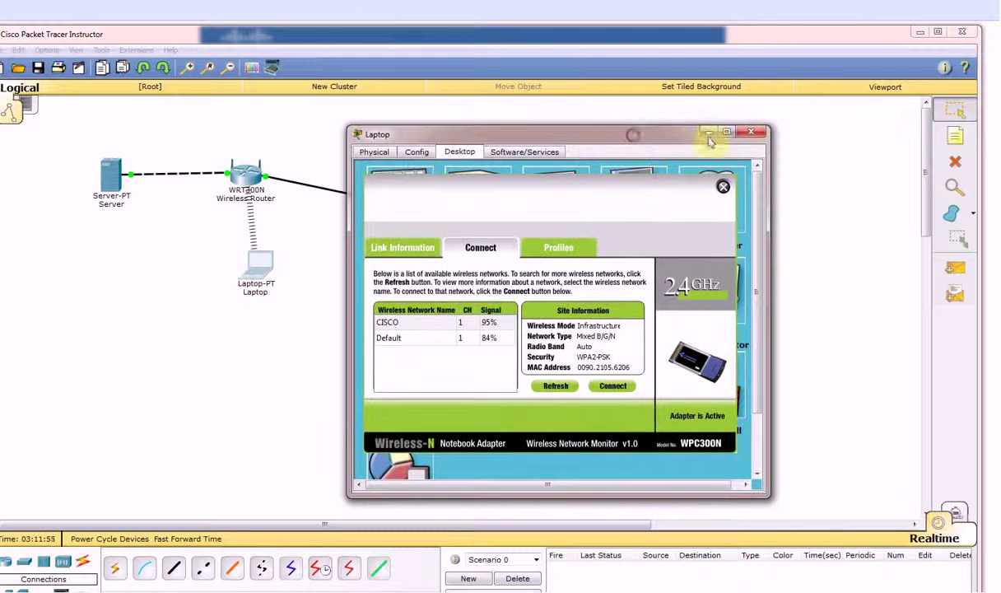
Close the first laptop's window and nudge Laptop5 and Laptop3 on the canvas
left_click(756, 134)
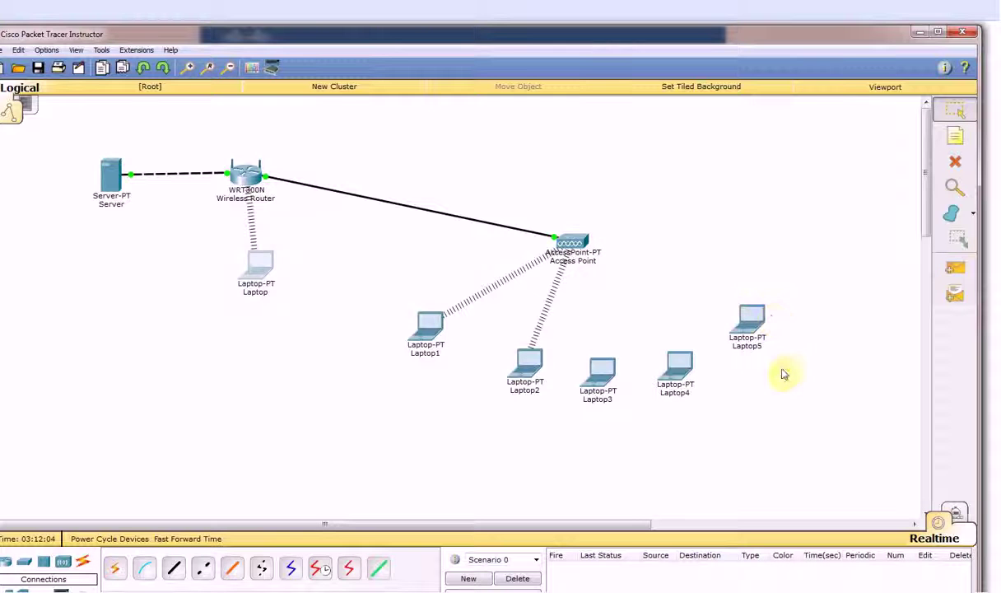
left_click_drag(748, 321, 741, 330)
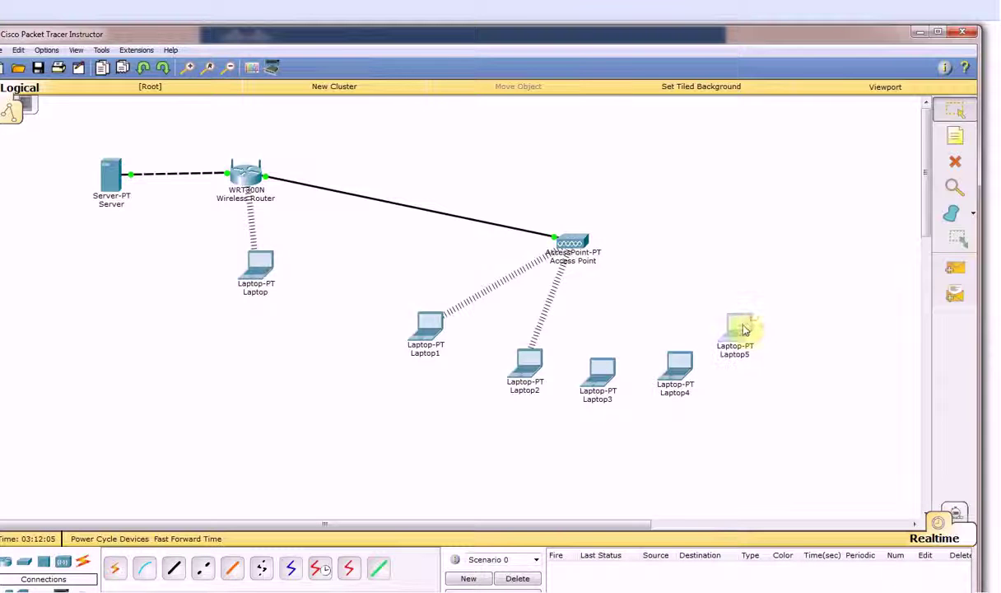
left_click_drag(599, 367, 613, 368)
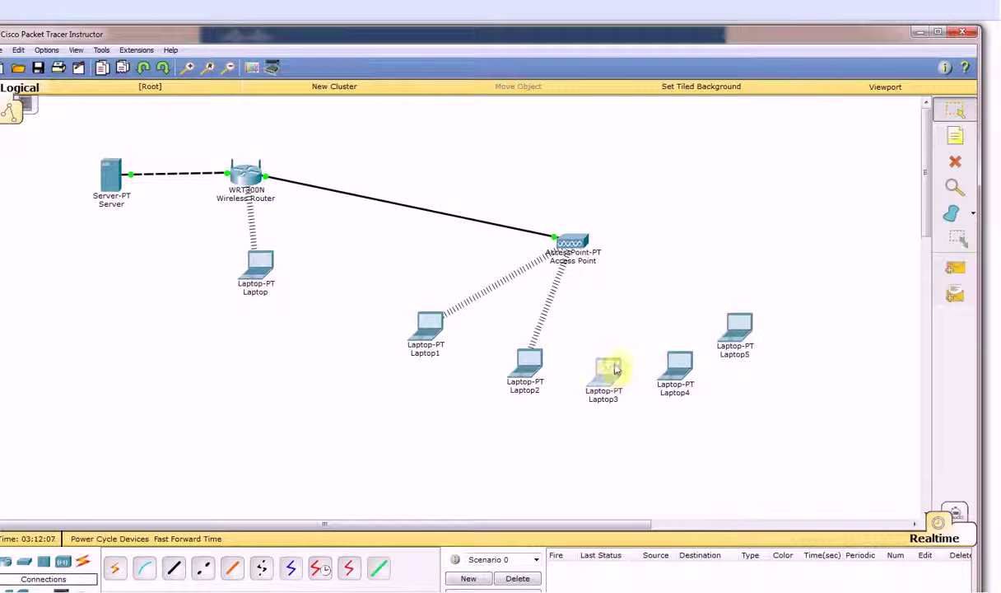
Swap Laptop3's wired module for a WPC300N wireless module while powered off
left_click(609, 375)
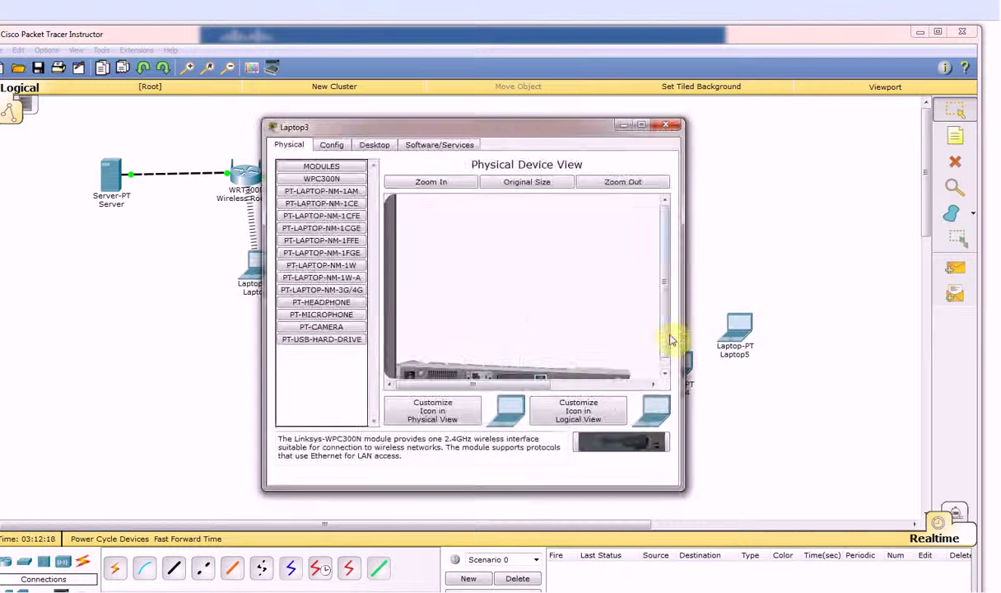
left_click_drag(663, 331, 325, 362)
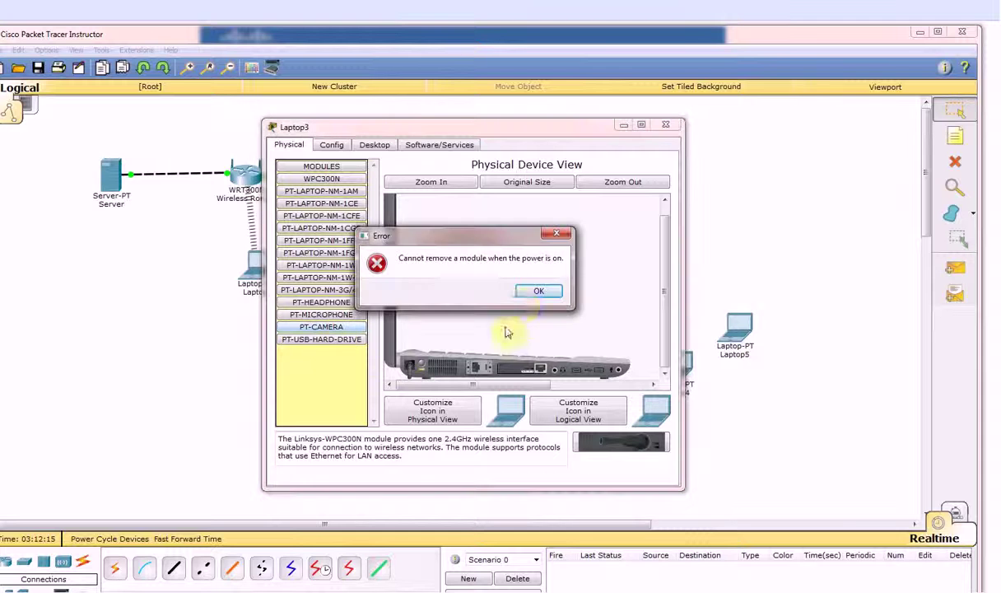
left_click(537, 292)
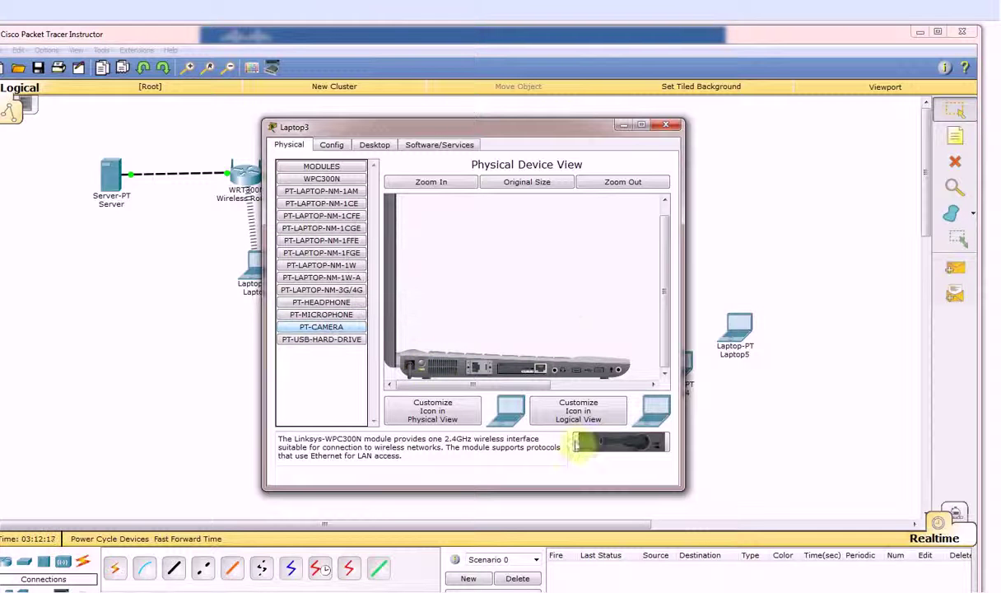
left_click_drag(576, 442, 319, 294)
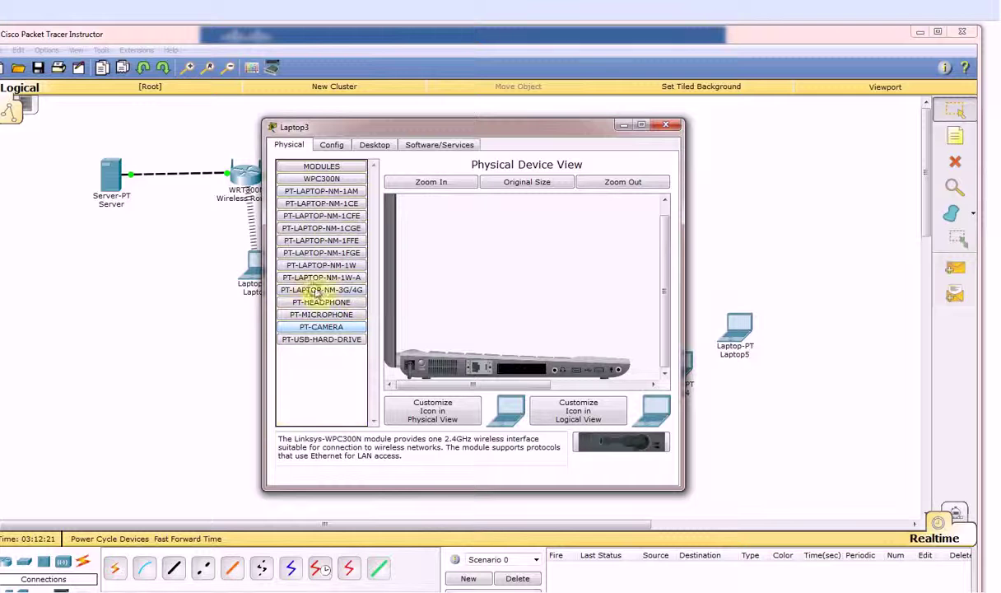
left_click_drag(329, 181, 418, 363)
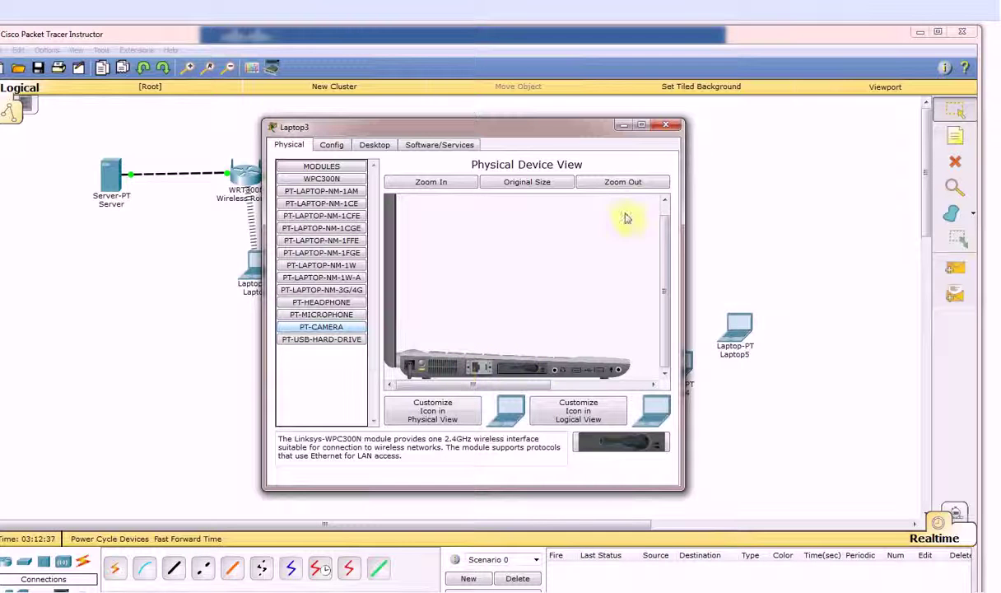
left_click(670, 126)
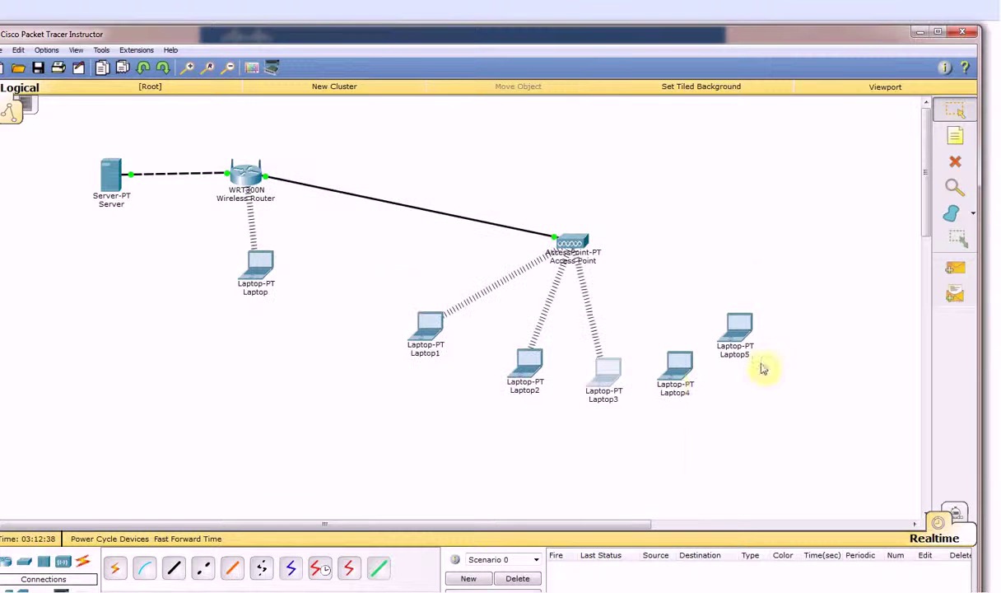
Swap Laptop4's wired network module for a WPC300N wireless module in its Physical view
left_click(680, 374)
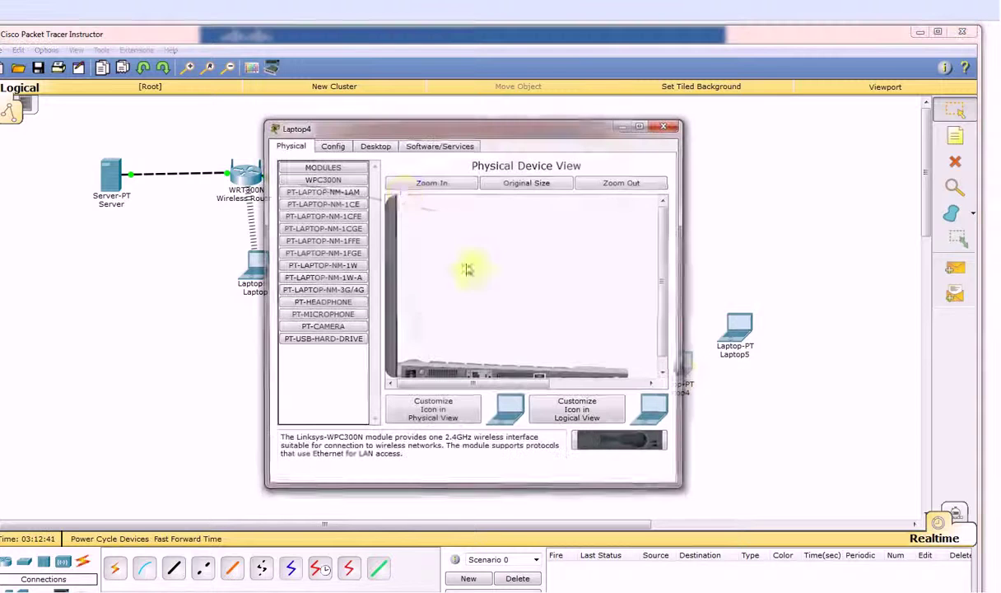
left_click(332, 145)
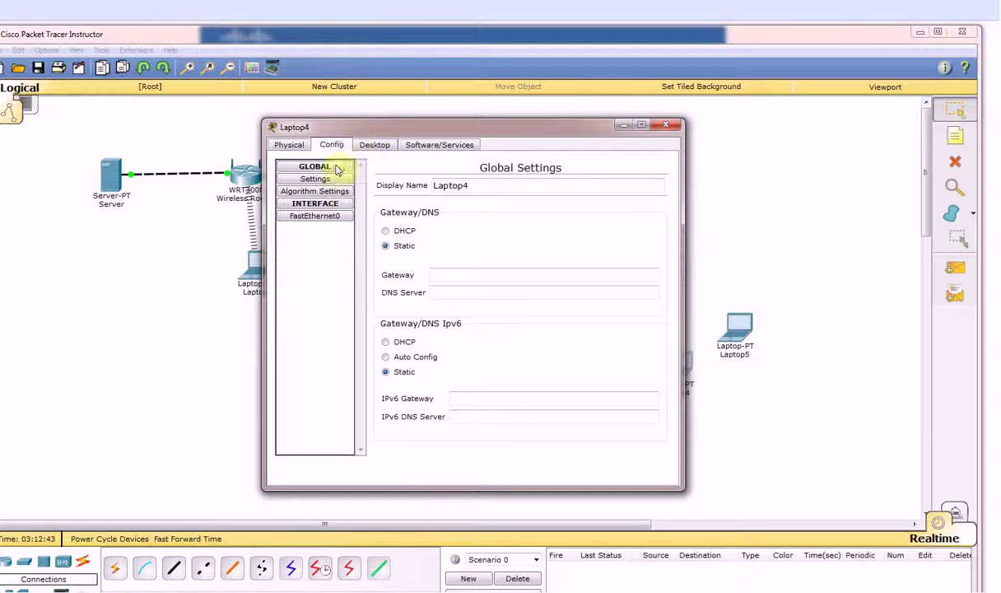
left_click(289, 145)
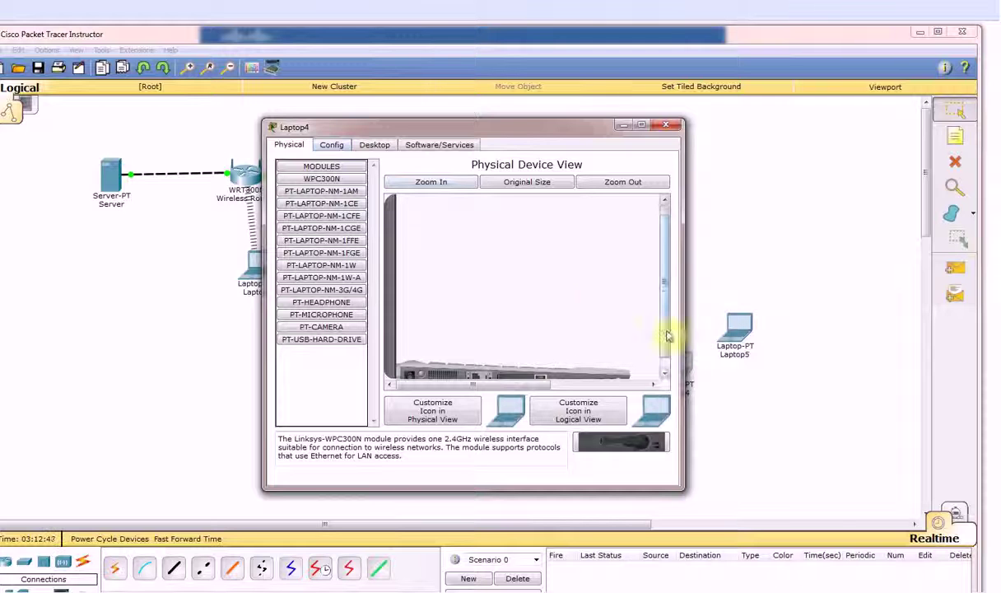
scroll(664, 334, "down", 2)
left_click_drag(423, 368, 526, 372)
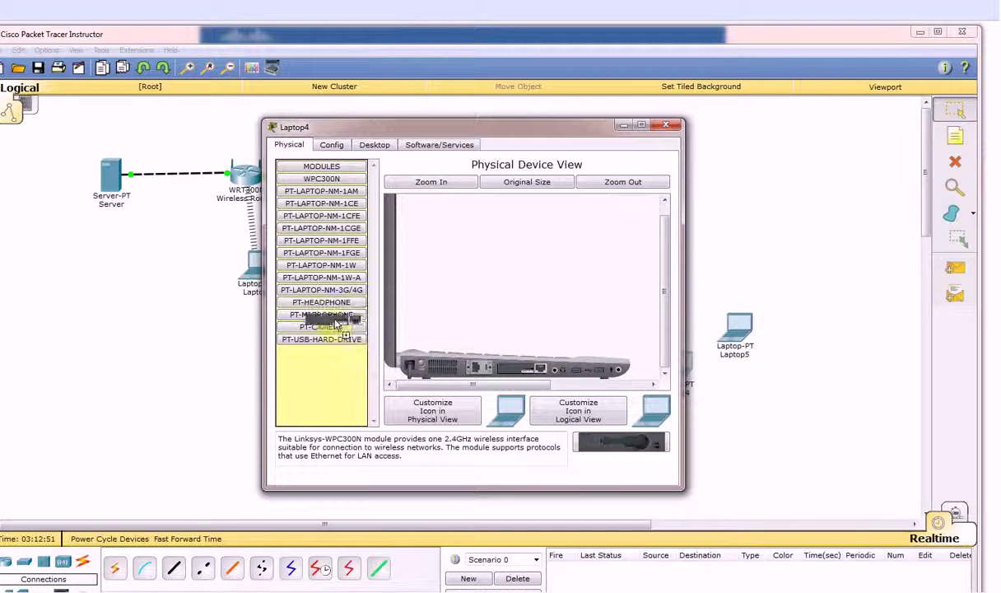
left_click_drag(445, 237, 531, 371)
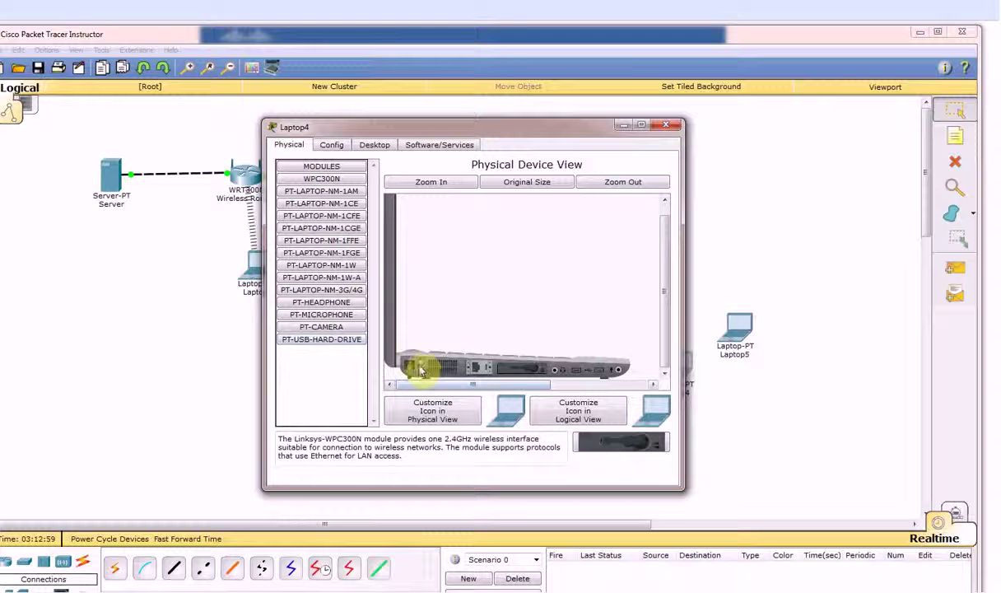
left_click(672, 128)
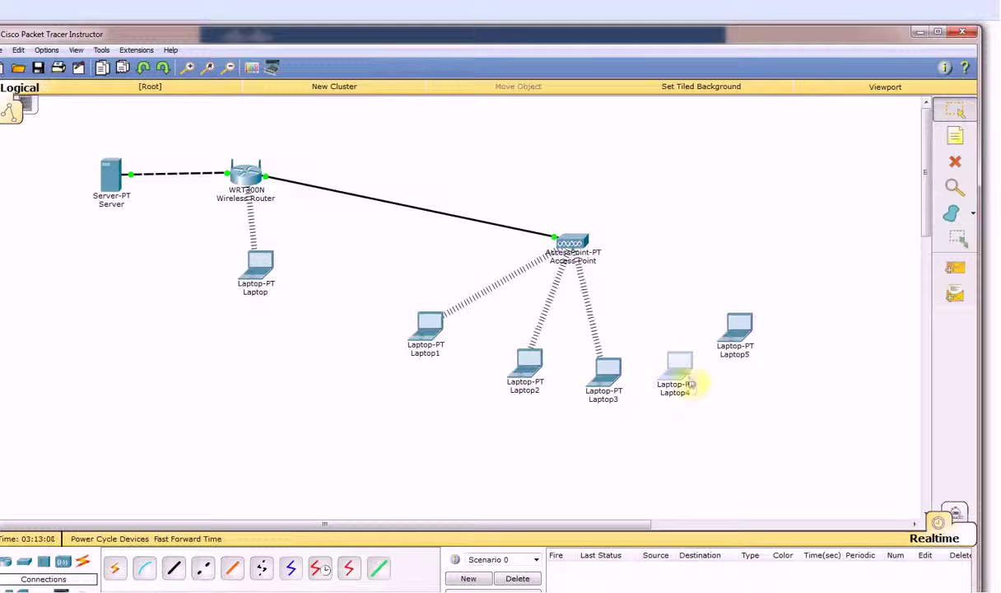
Remove Laptop5's existing network module and install a WPC300N wireless module in its slot
left_click(737, 329)
left_click(376, 144)
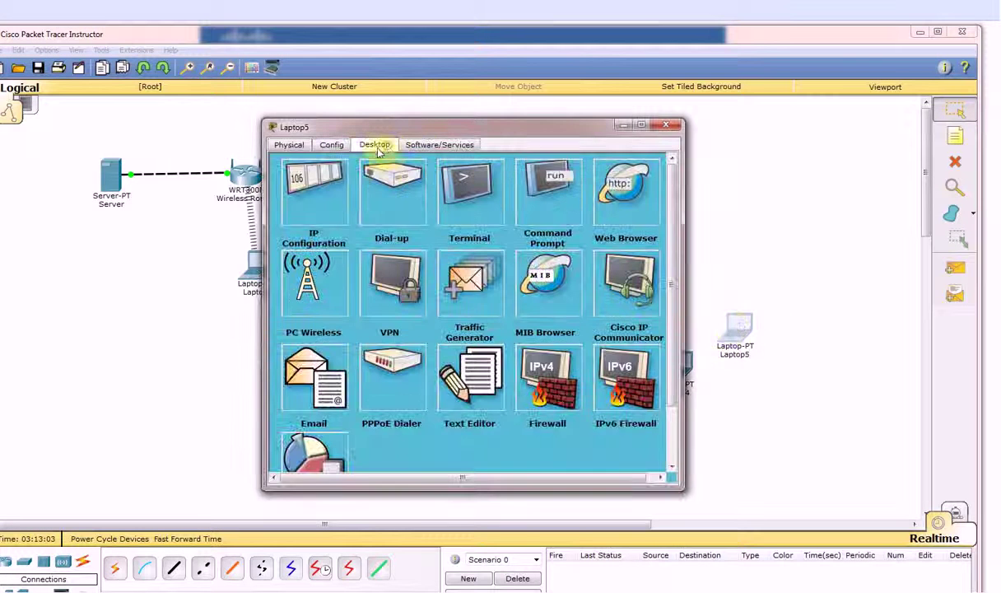
left_click(330, 144)
left_click(289, 144)
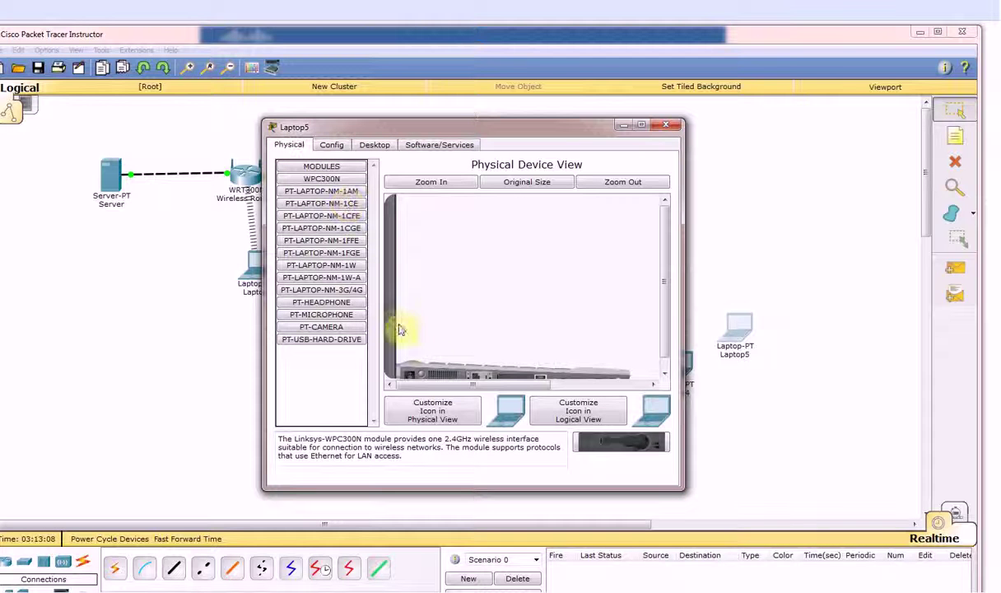
scroll(648, 338, "down", 1)
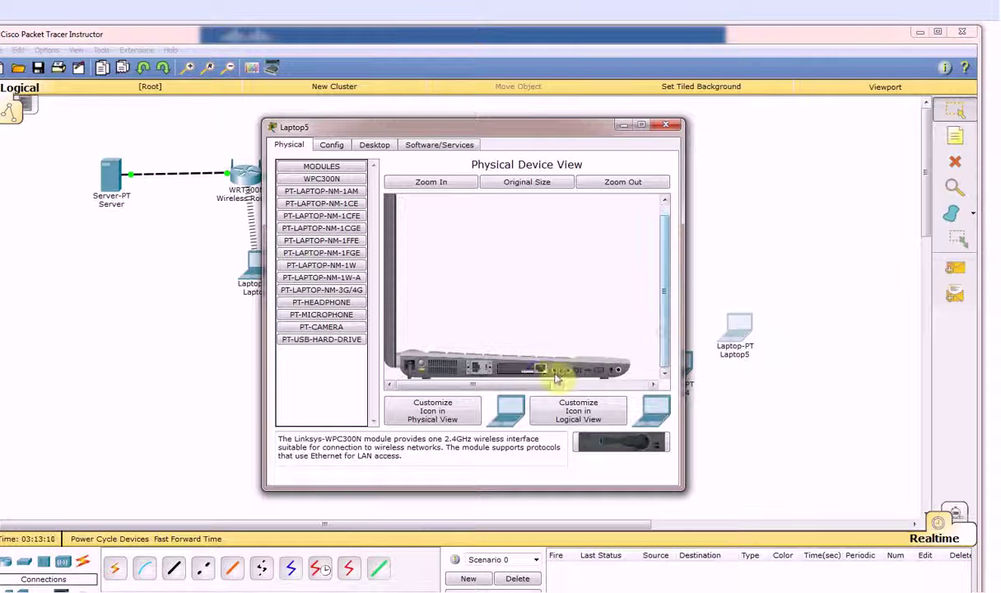
left_click_drag(541, 369, 280, 303)
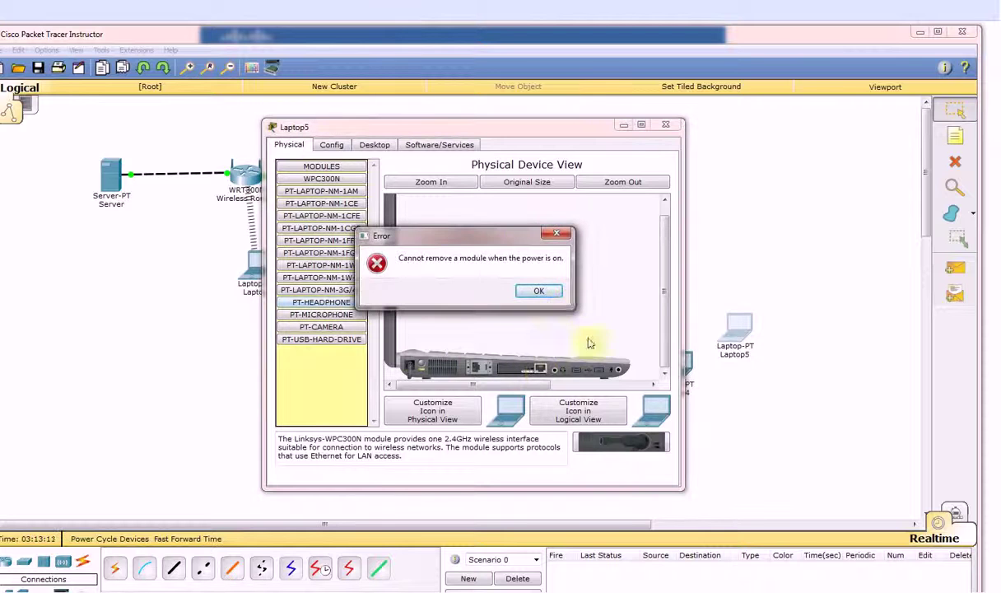
left_click(539, 291)
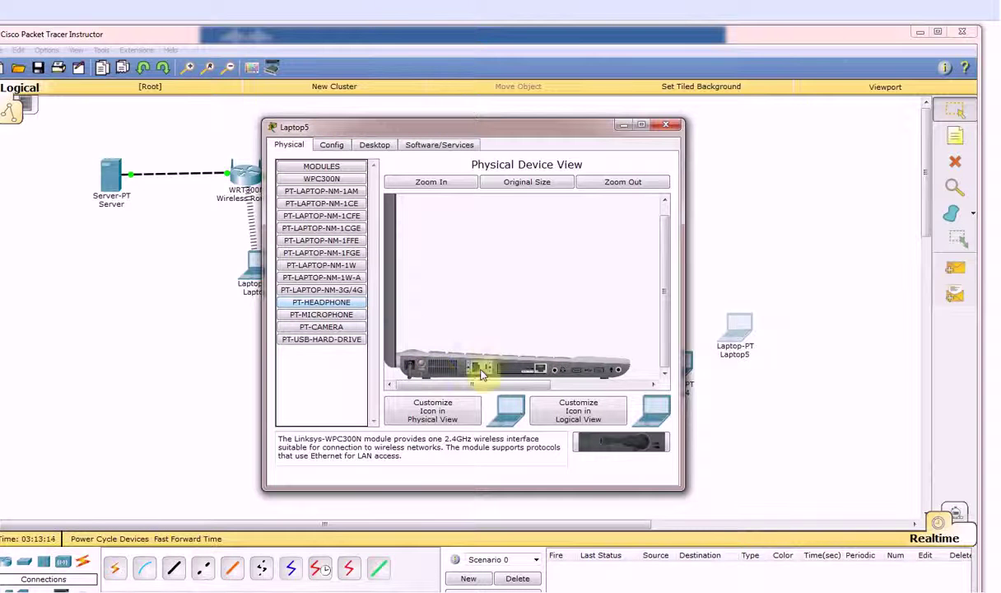
left_click_drag(514, 376, 288, 210)
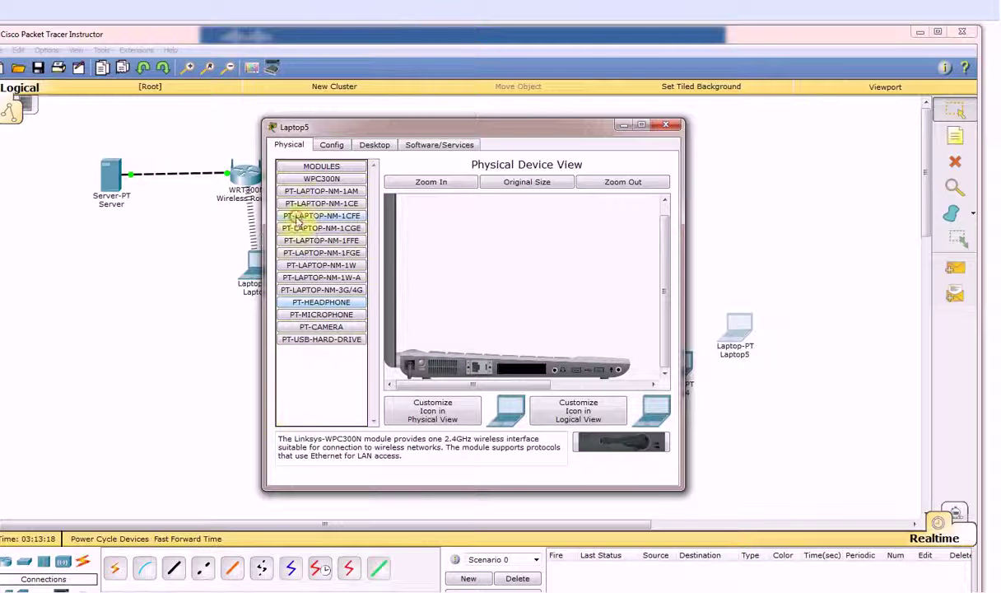
left_click_drag(331, 179, 519, 368)
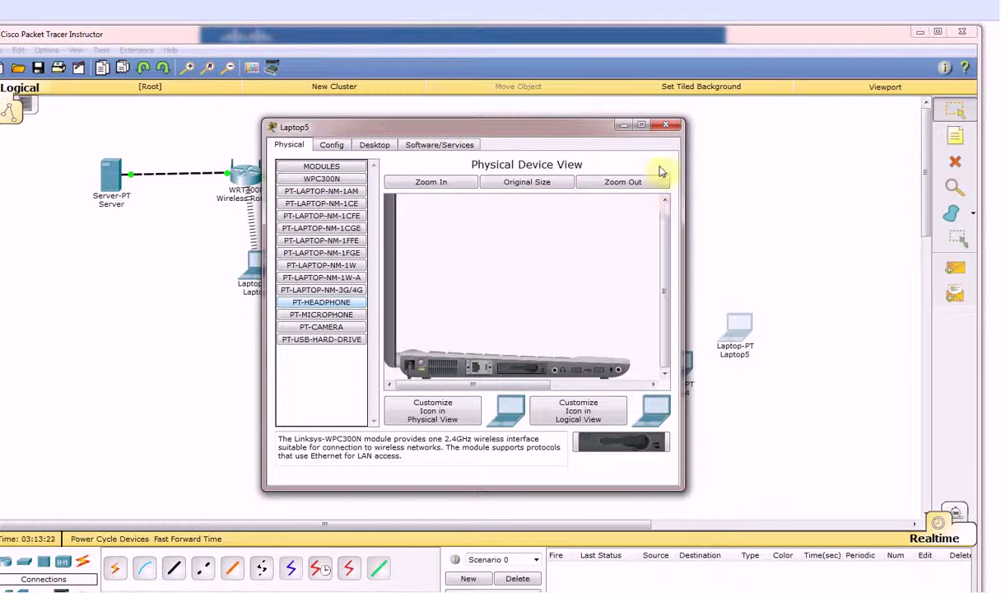
left_click(668, 128)
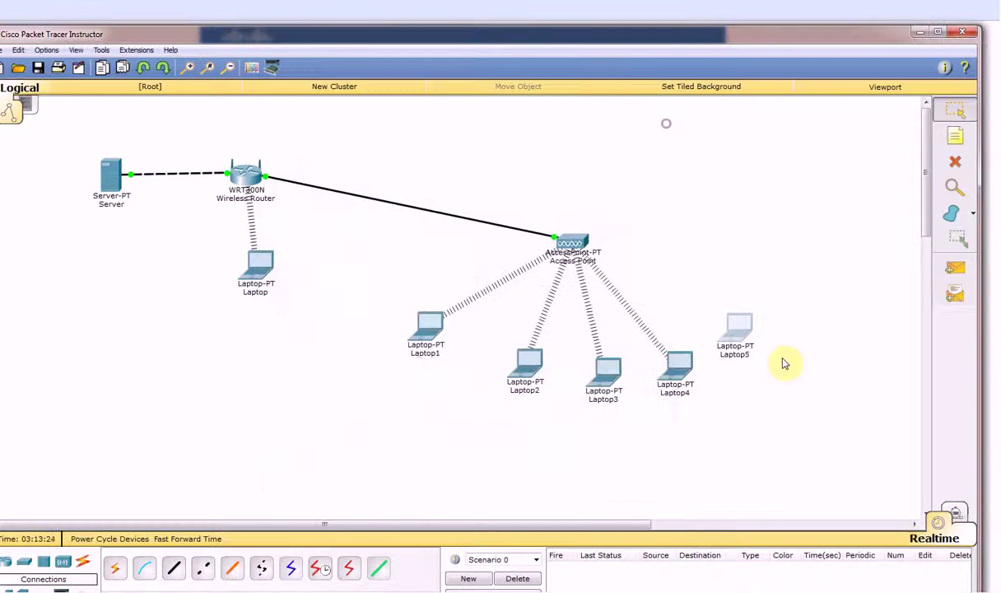
Maximize the Access Point's window and try its Zoom In, Original Size and Zoom Out controls
left_click(580, 241)
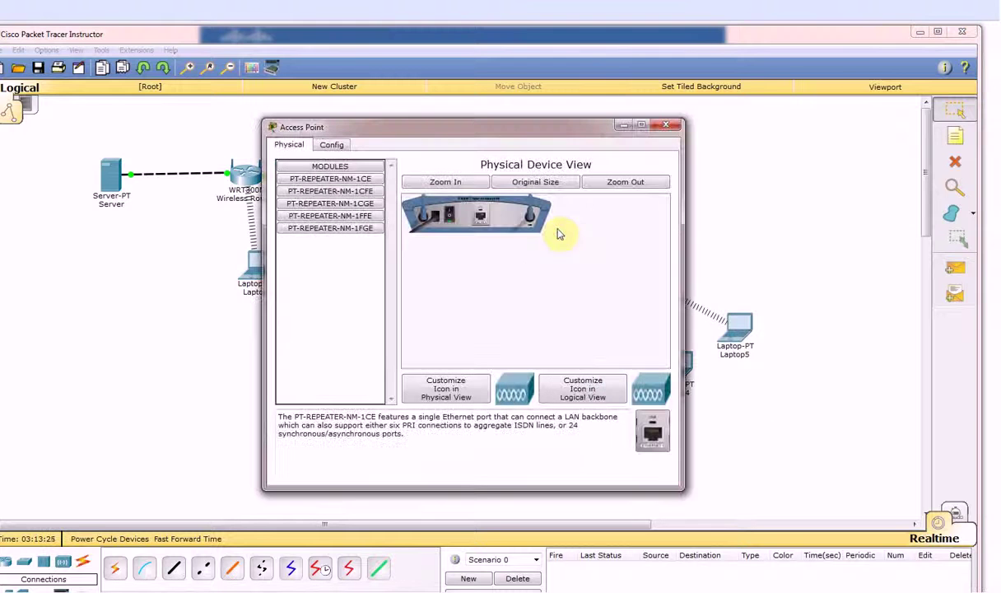
left_click(332, 145)
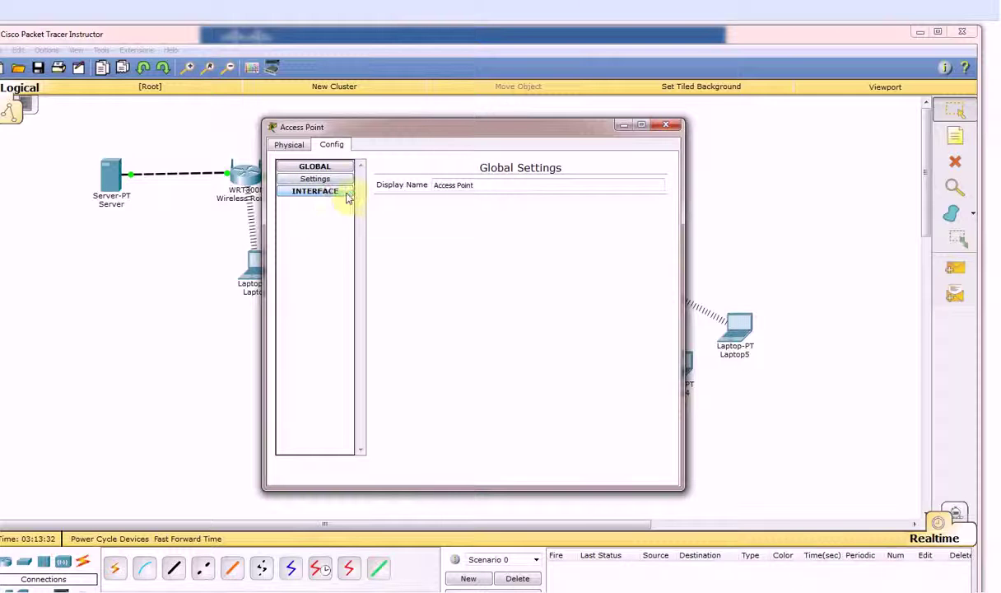
left_click(288, 145)
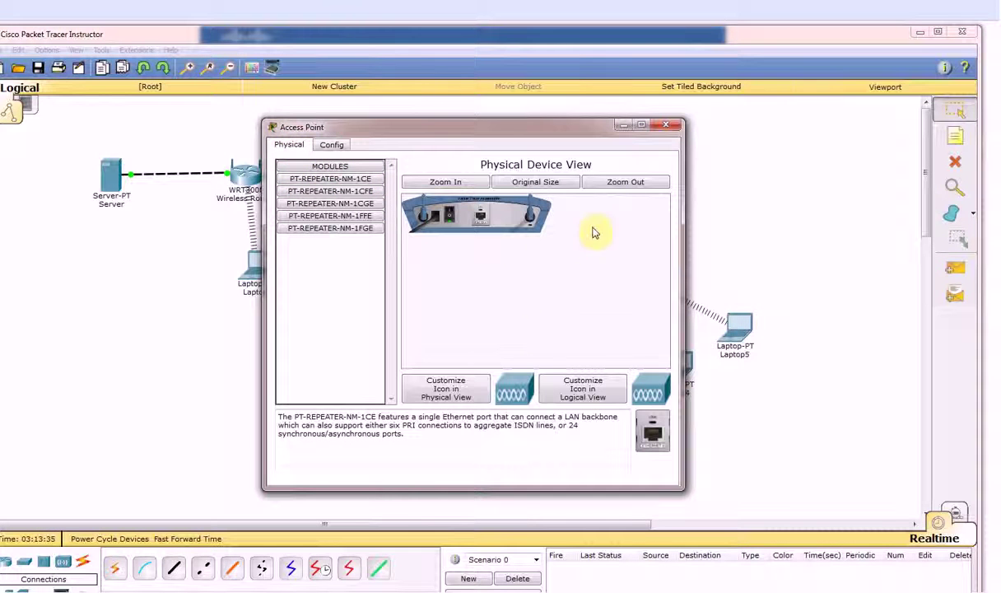
left_click(641, 124)
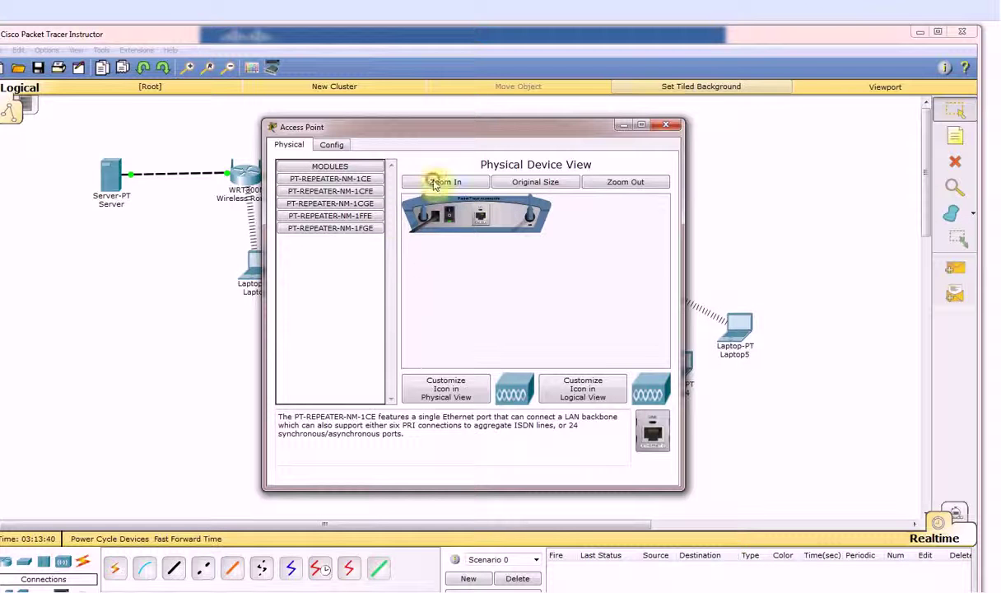
left_click(431, 183)
left_click_drag(525, 362, 554, 364)
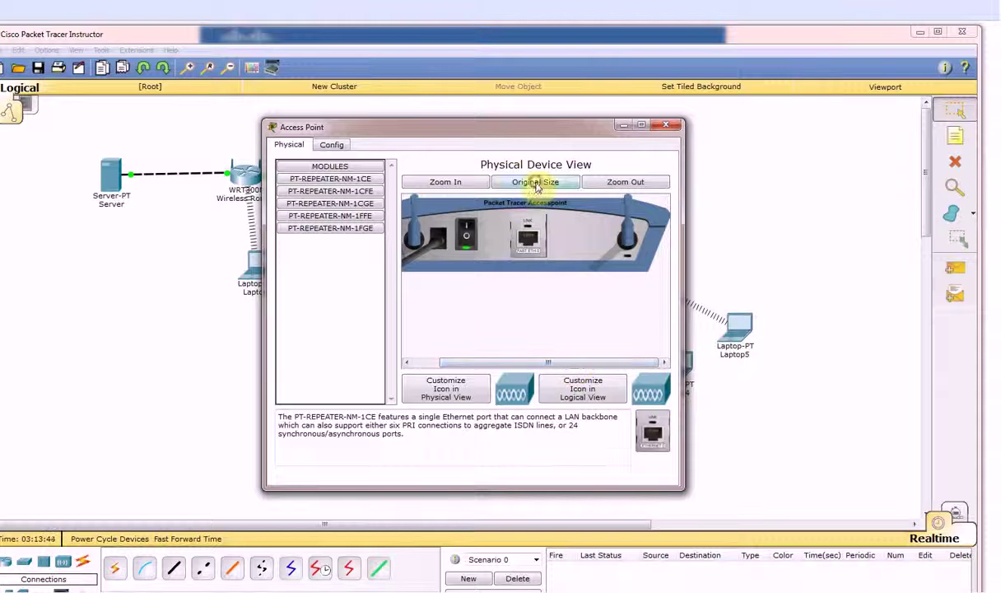
left_click(535, 182)
left_click(625, 181)
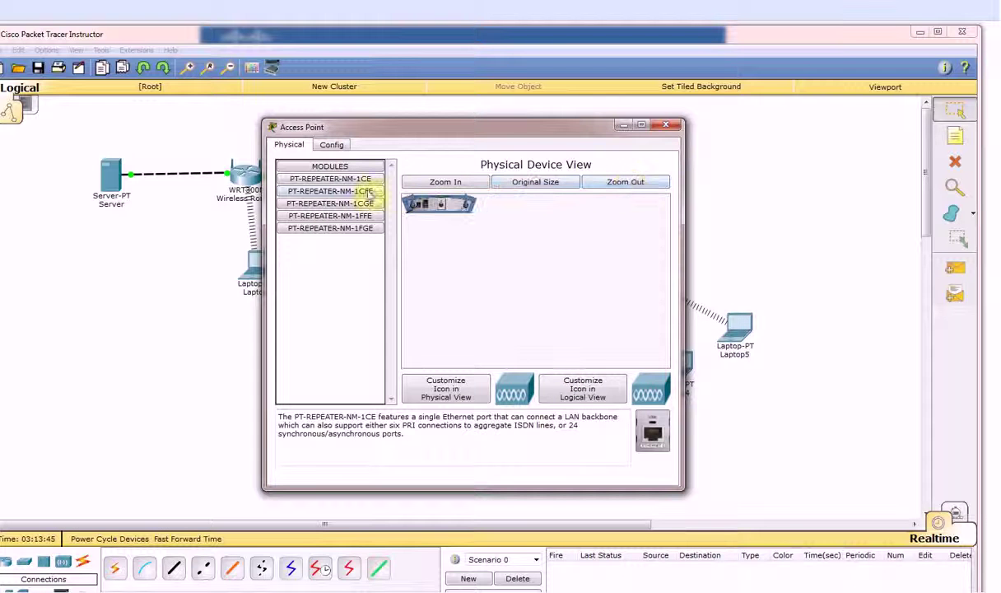
Show the Access Point's Port 1 settings: SSID Default, channel 6, authentication Disabled
left_click(331, 145)
left_click(342, 192)
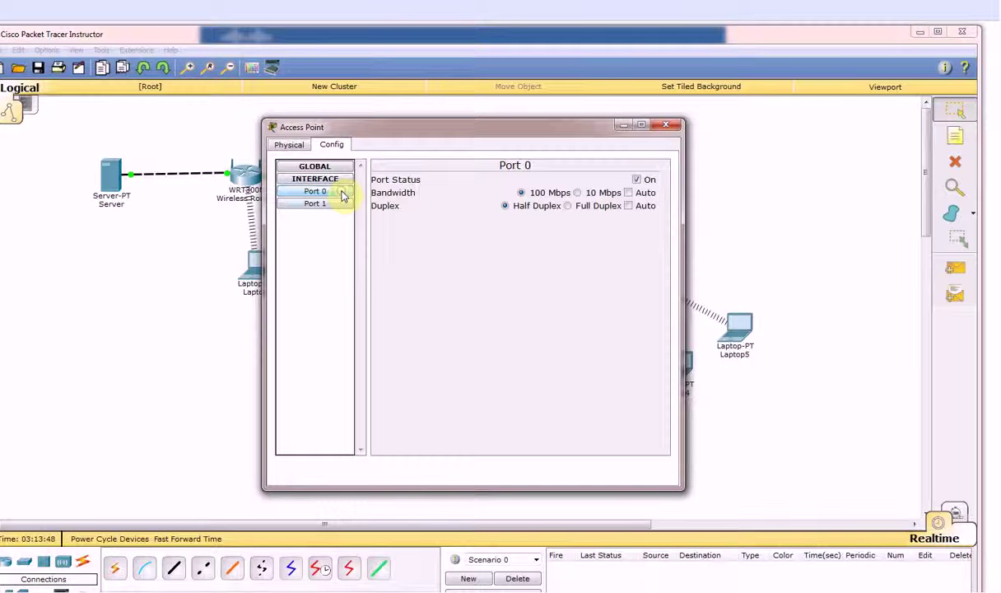
left_click(339, 204)
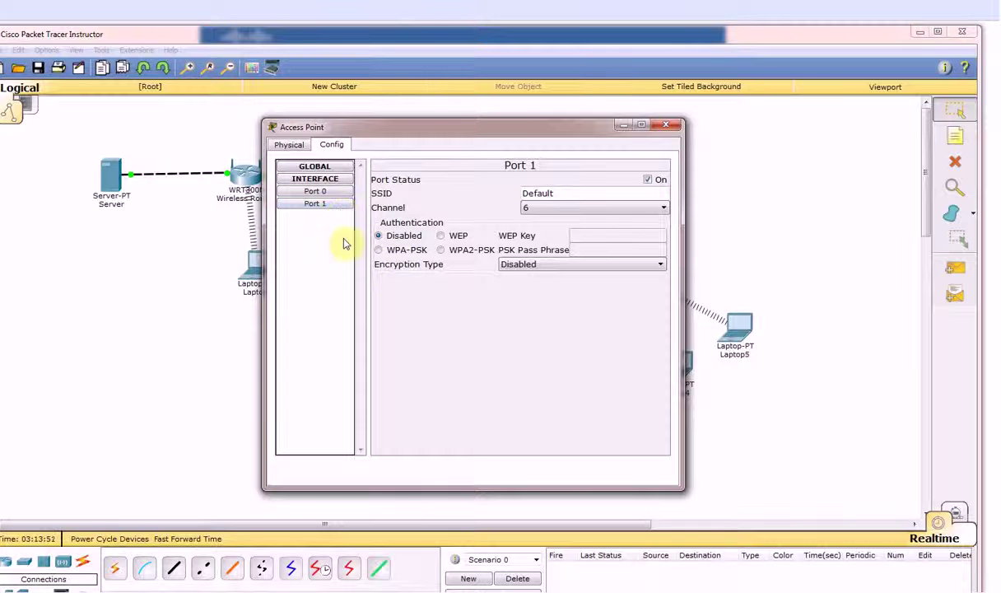
Set Port 1's SSID to CISCO-AP with WPA2-PSK and a pass phrase, keeping the port on
left_click(335, 193)
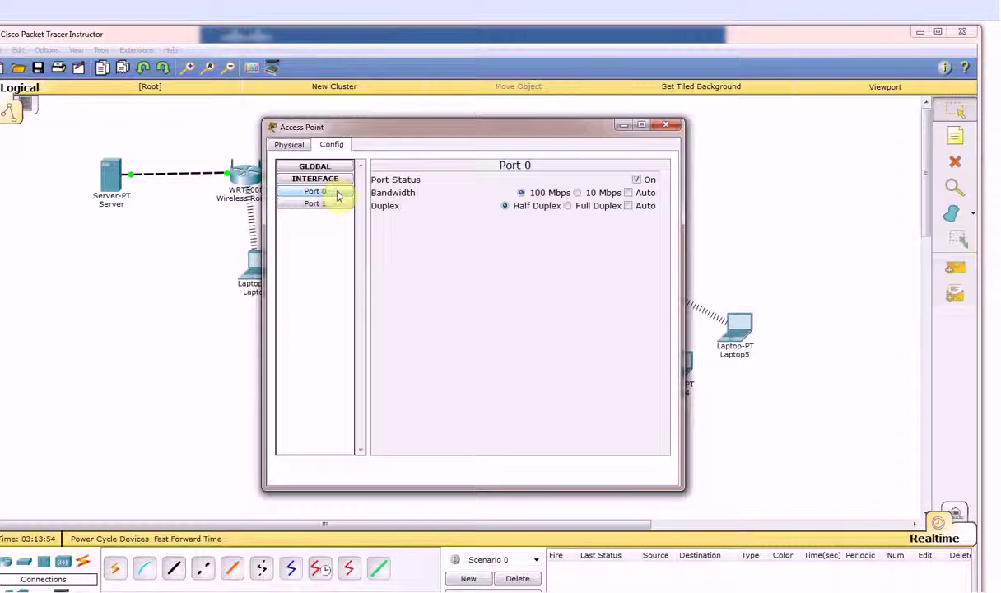
left_click(331, 205)
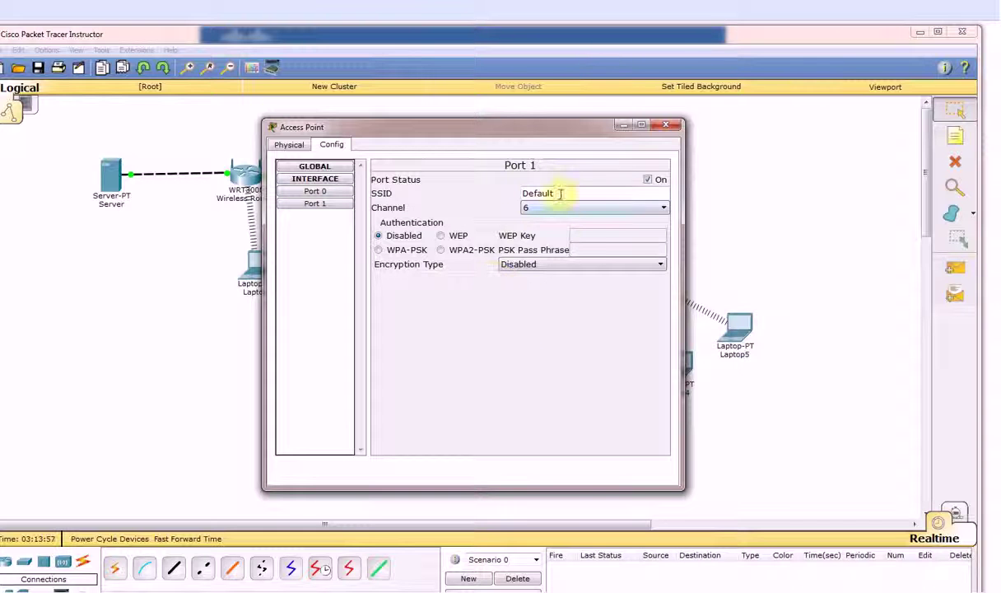
left_click_drag(560, 193, 503, 196)
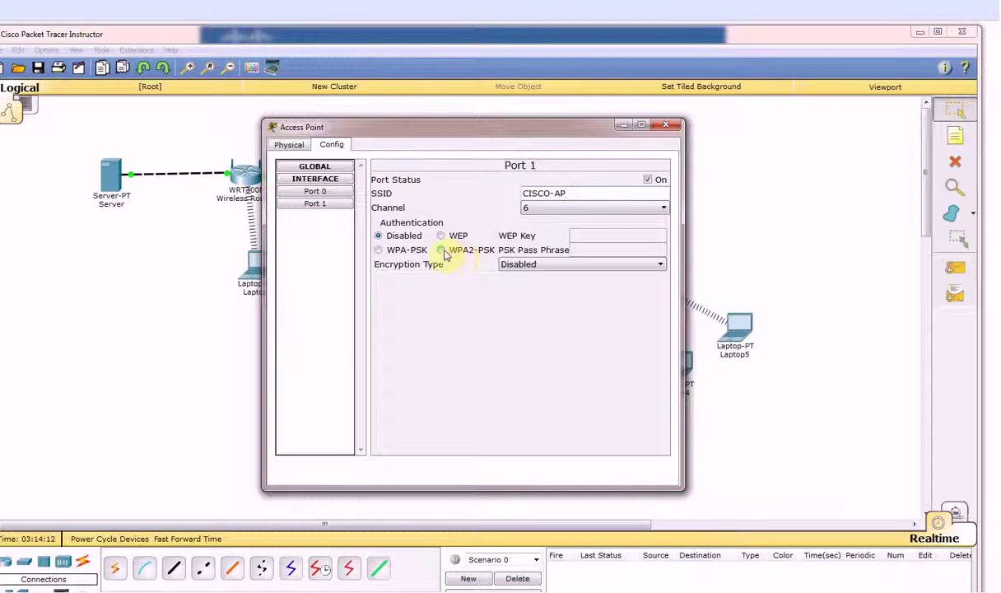
left_click(442, 250)
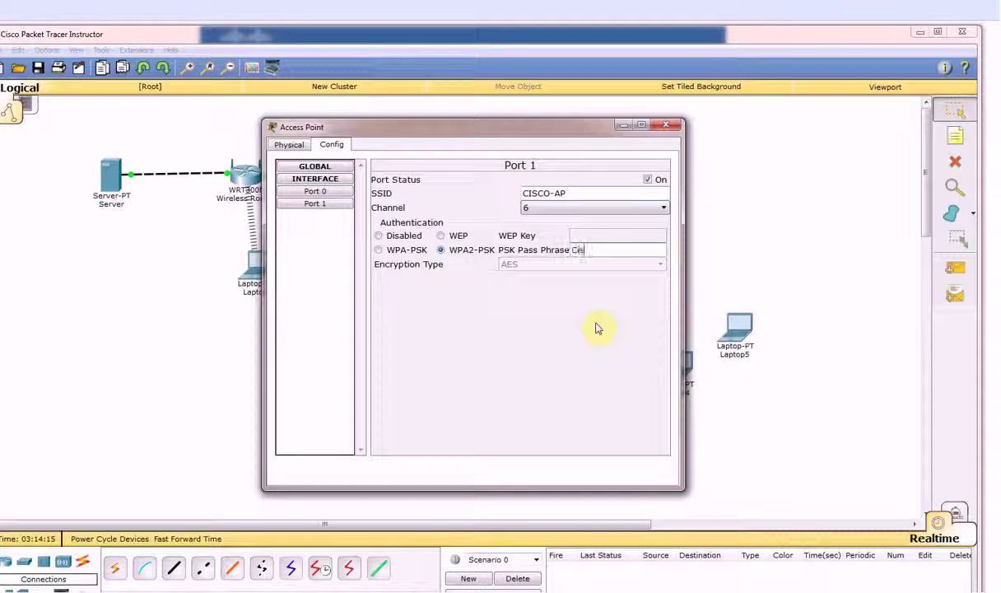
type("Cisco@123")
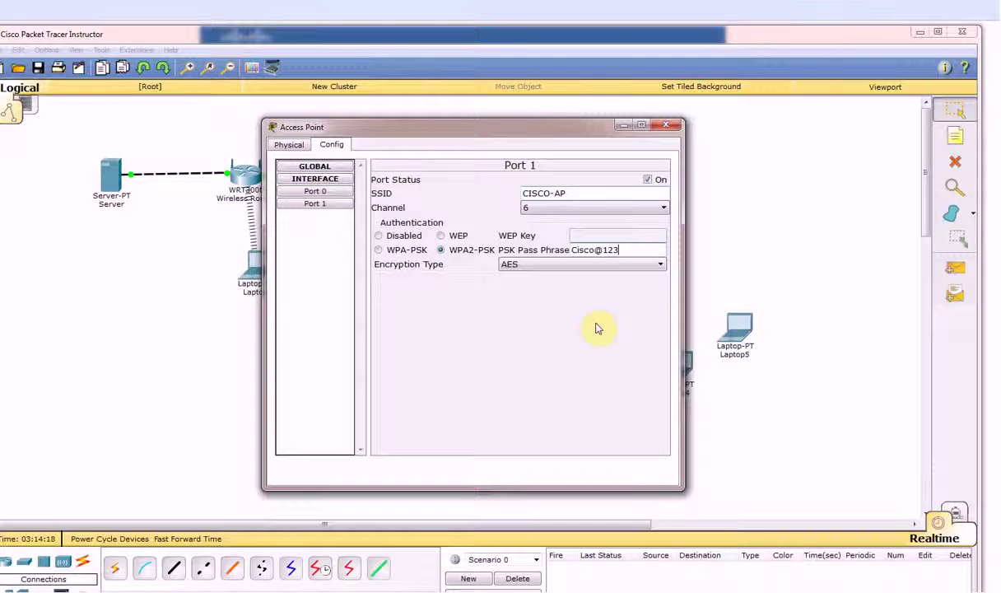
left_click(648, 180)
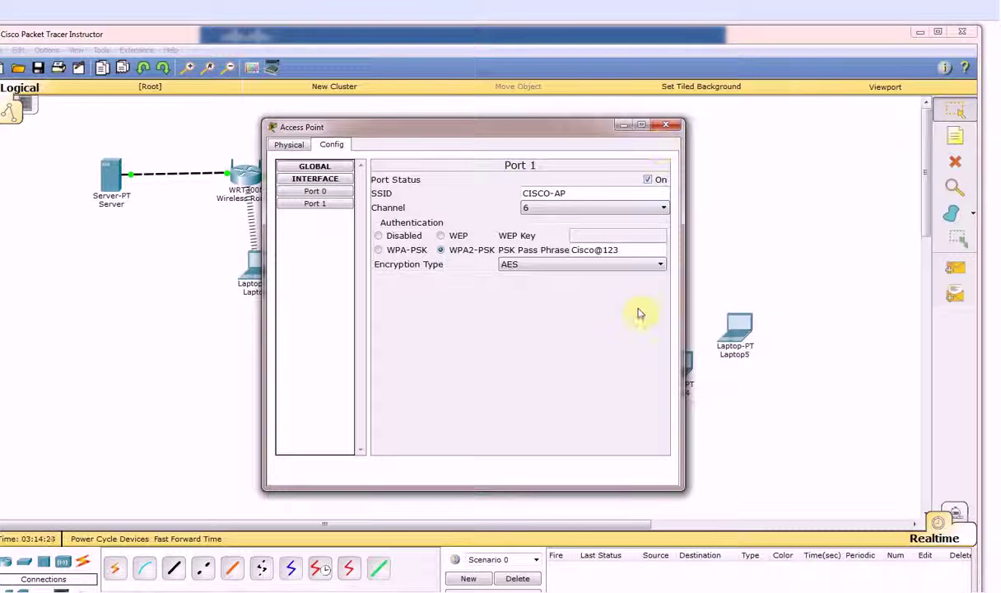
left_click(667, 126)
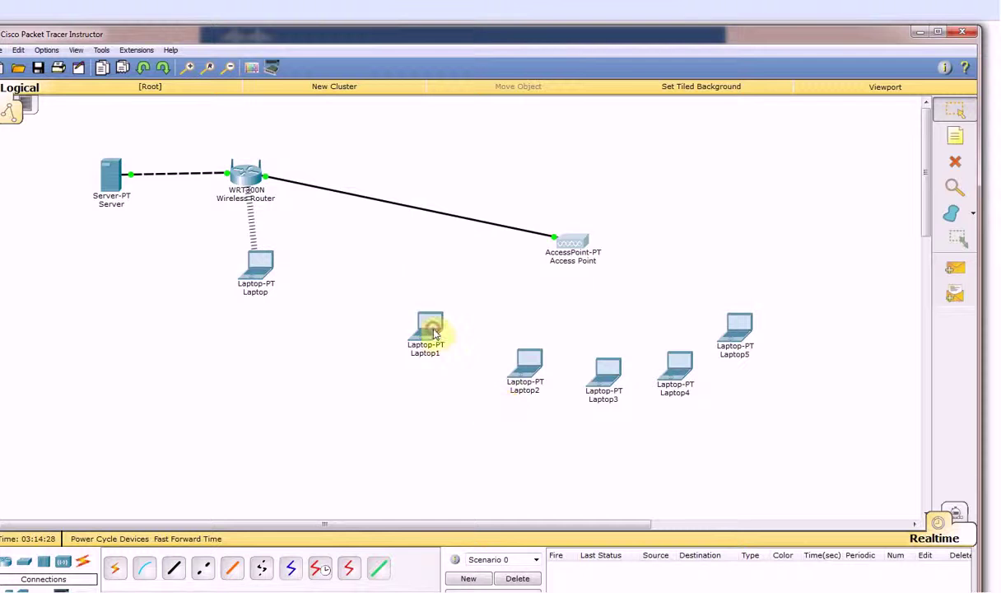
Connect Laptop1 to CISCO-AP through PC Wireless using the WPA2 pre-shared key
left_click(430, 329)
left_click(373, 144)
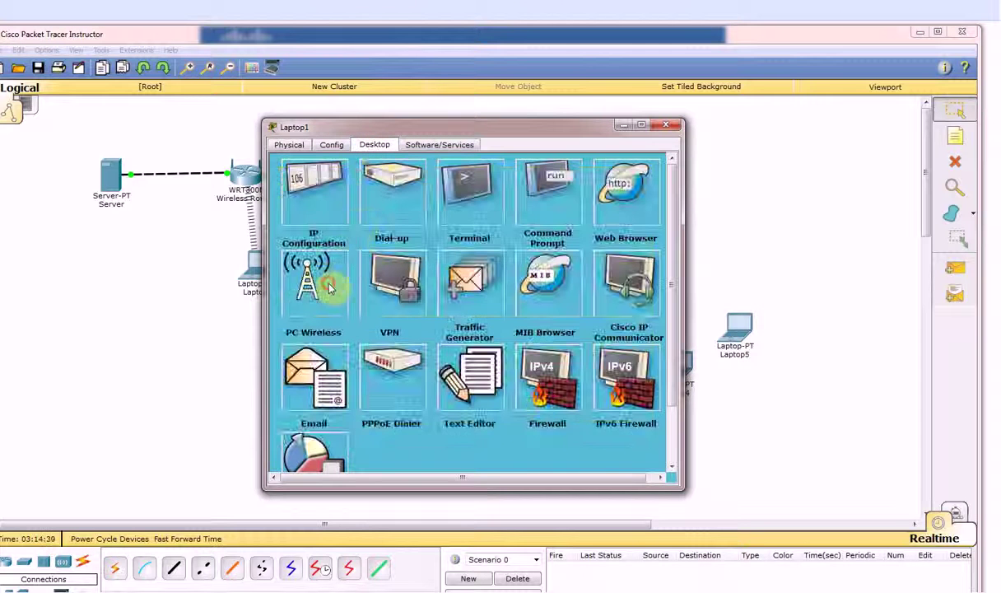
left_click(334, 284)
left_click(393, 240)
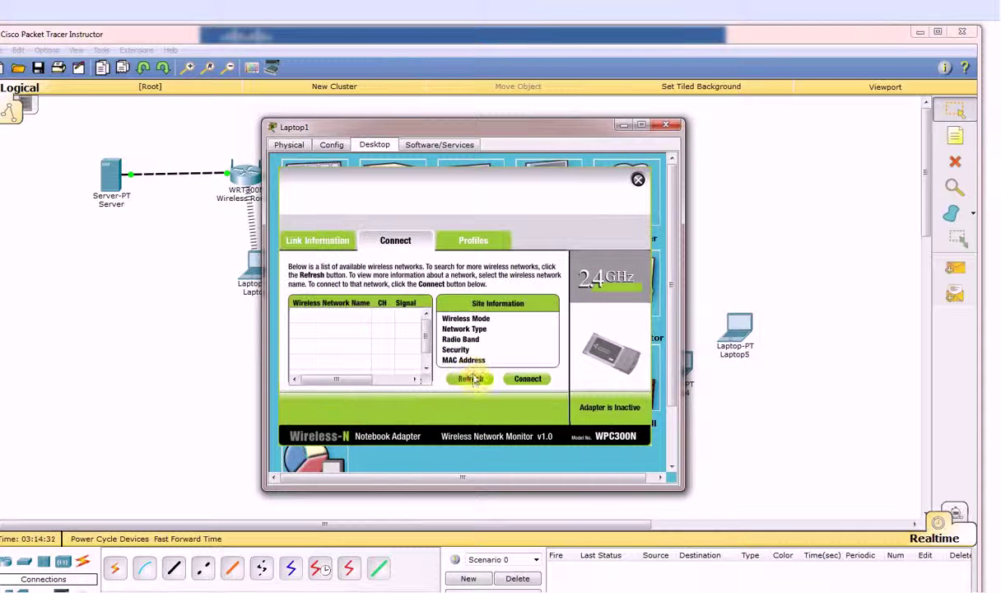
left_click(474, 379)
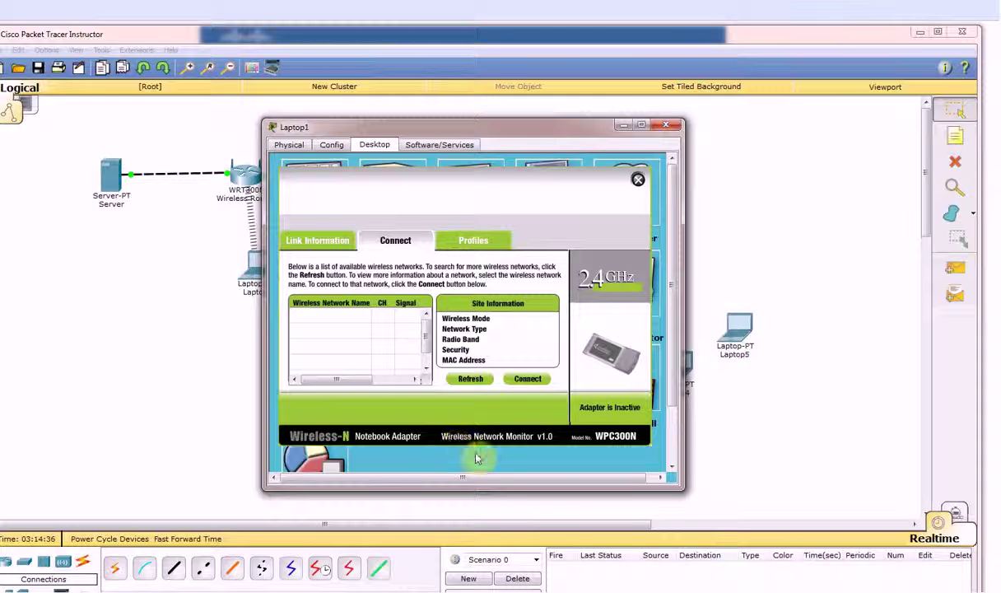
left_click(487, 377)
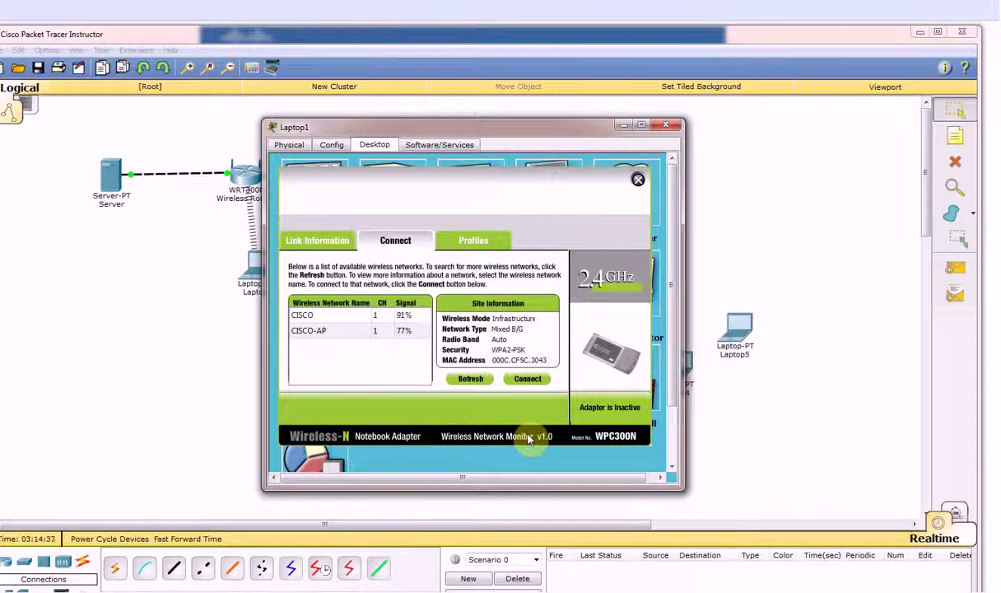
left_click(321, 330)
left_click(531, 379)
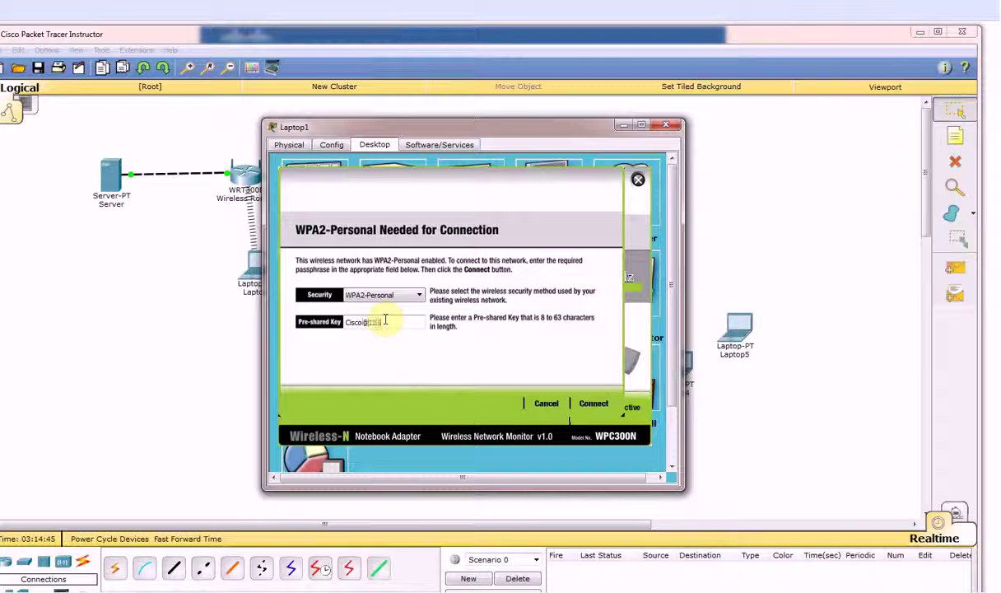
left_click(385, 321)
type("Cisco@123")
left_click(586, 403)
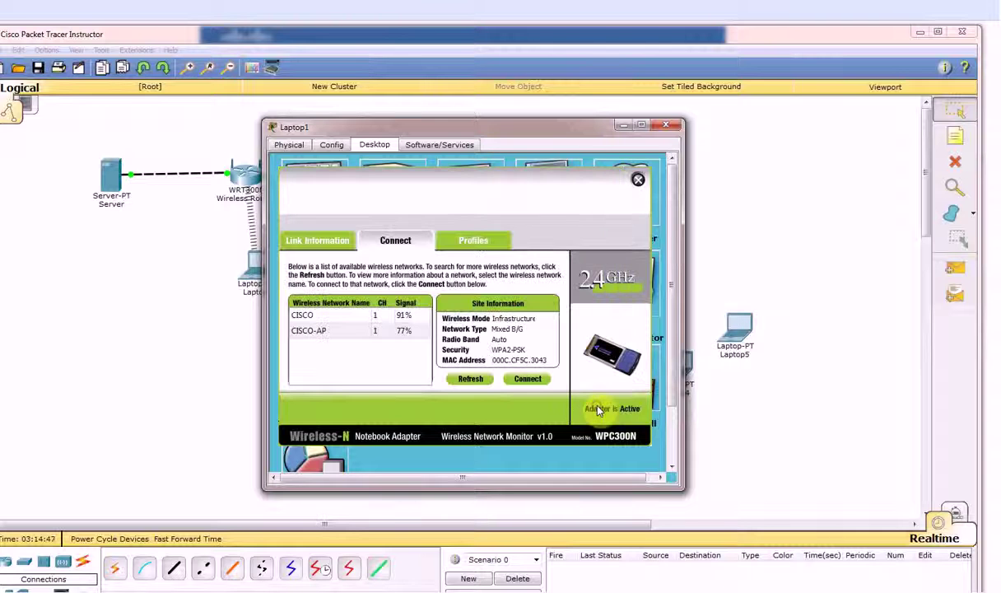
left_click(666, 124)
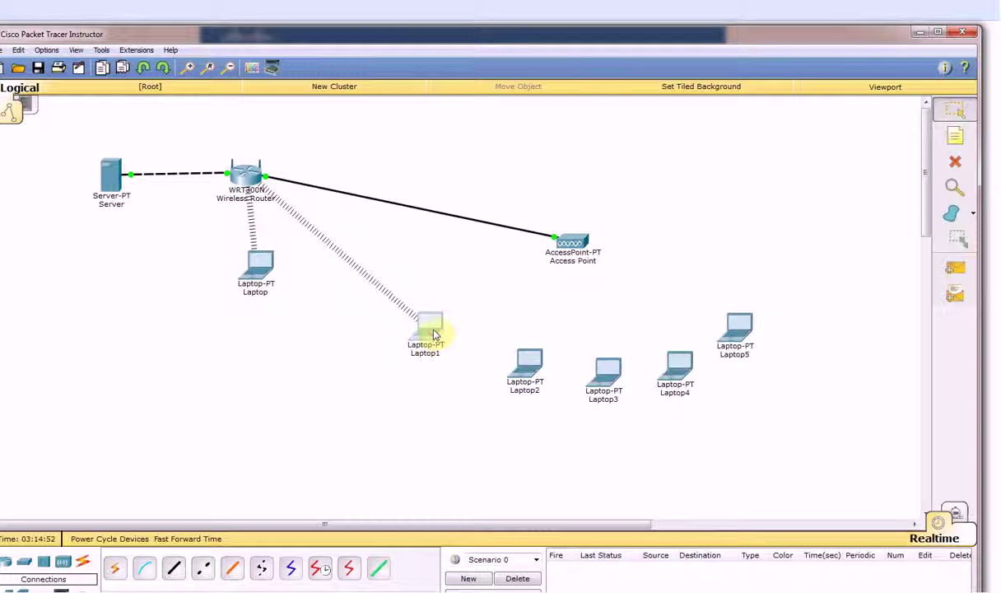
Reconnect Laptop1 to CISCO-AP with the pre-shared key so the wireless link appears
left_click(432, 332)
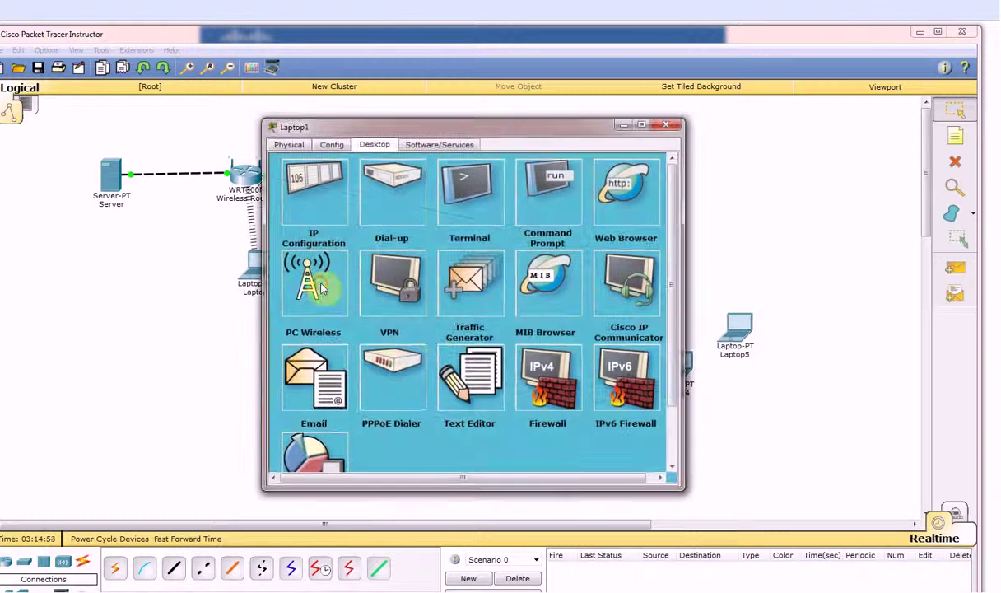
left_click(319, 286)
left_click(408, 241)
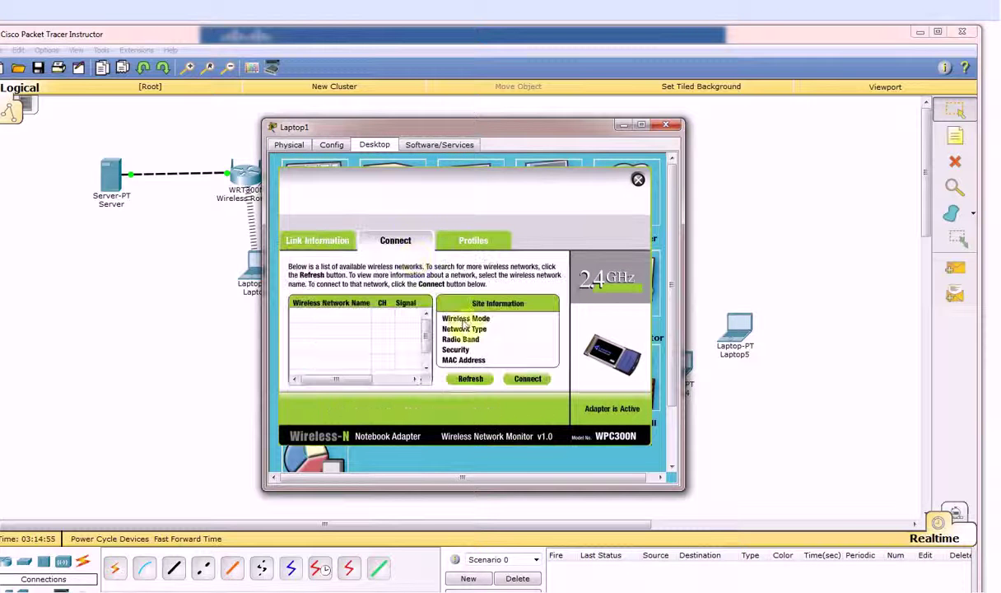
left_click(469, 379)
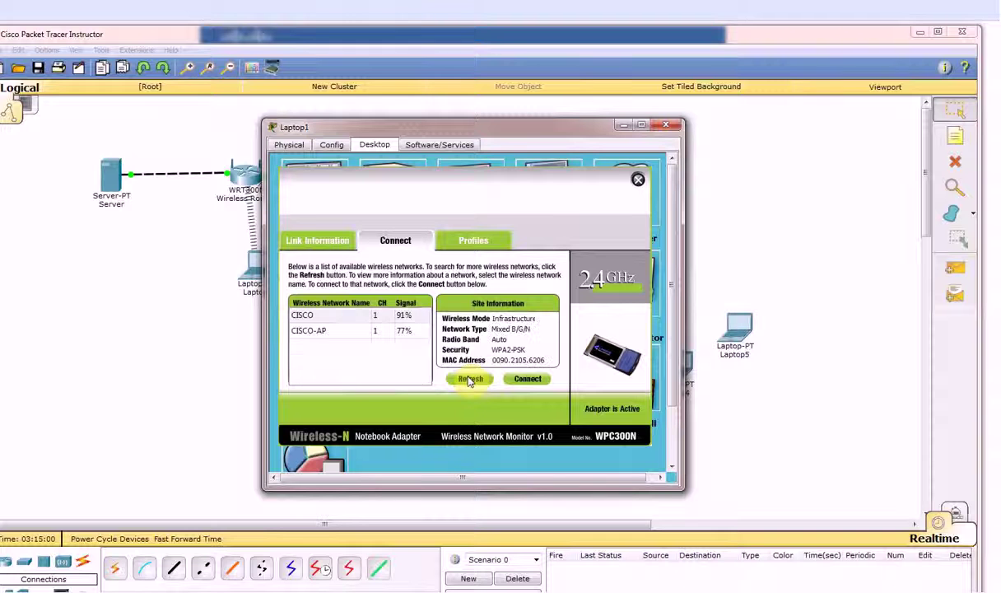
left_click(325, 331)
left_click(526, 378)
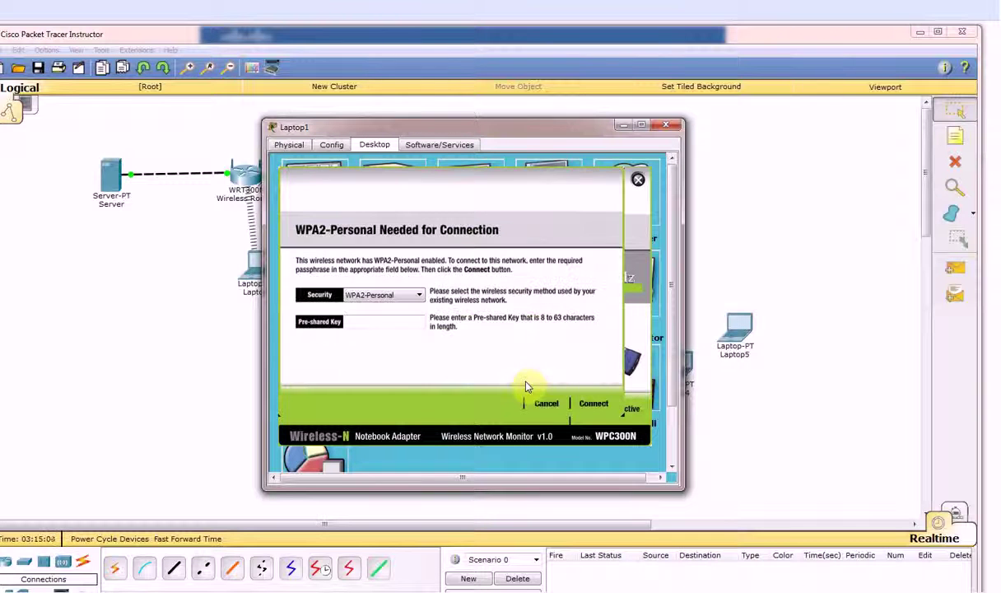
left_click(383, 324)
type("C")
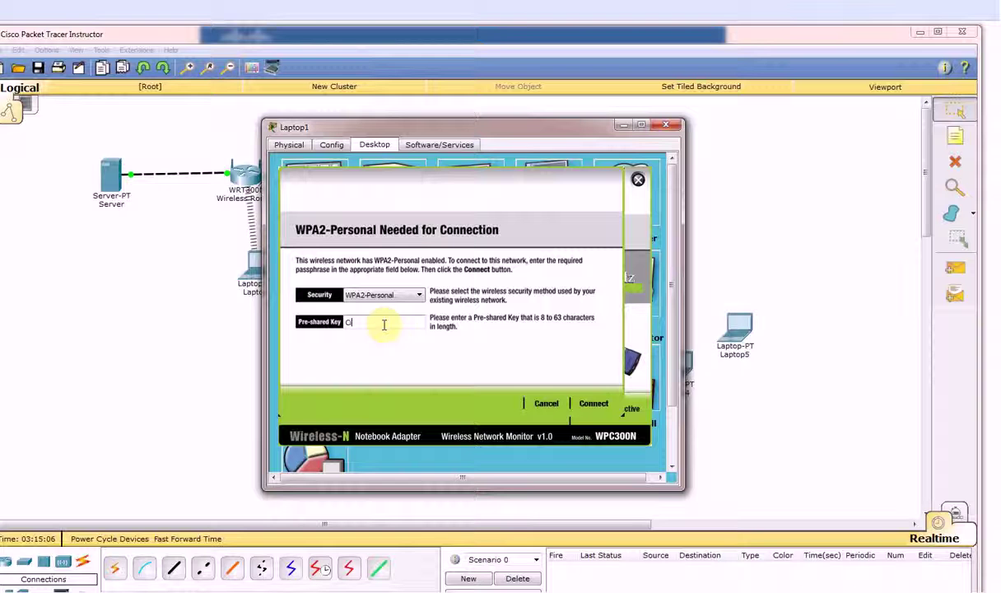
type("isco@1")
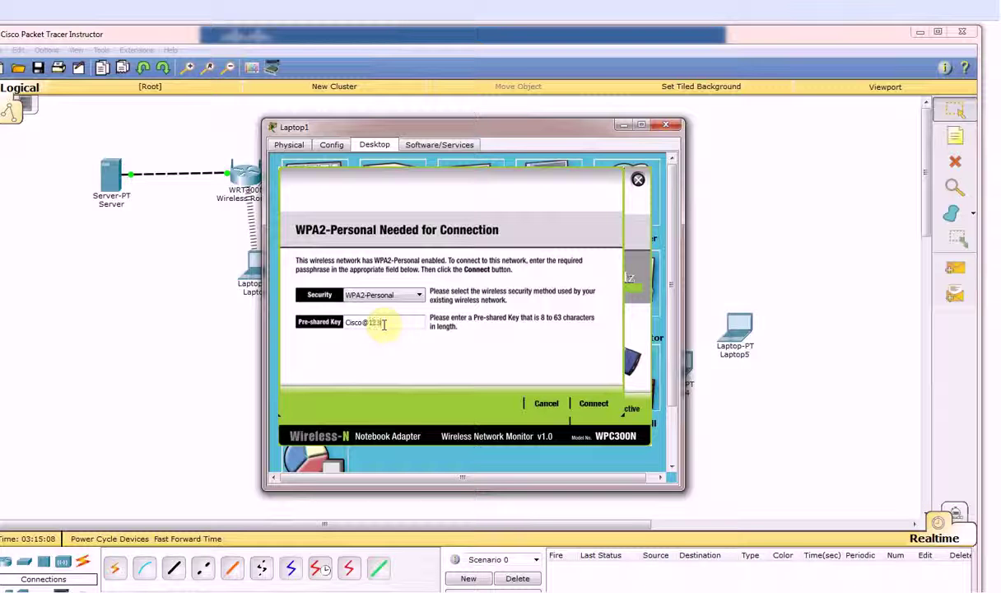
type("23")
left_click(594, 403)
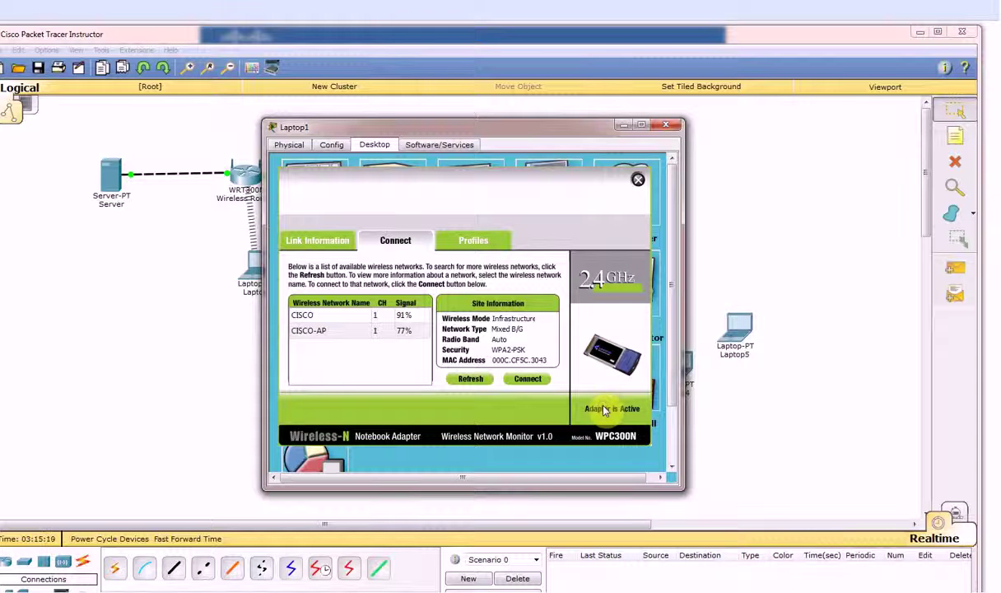
left_click(667, 125)
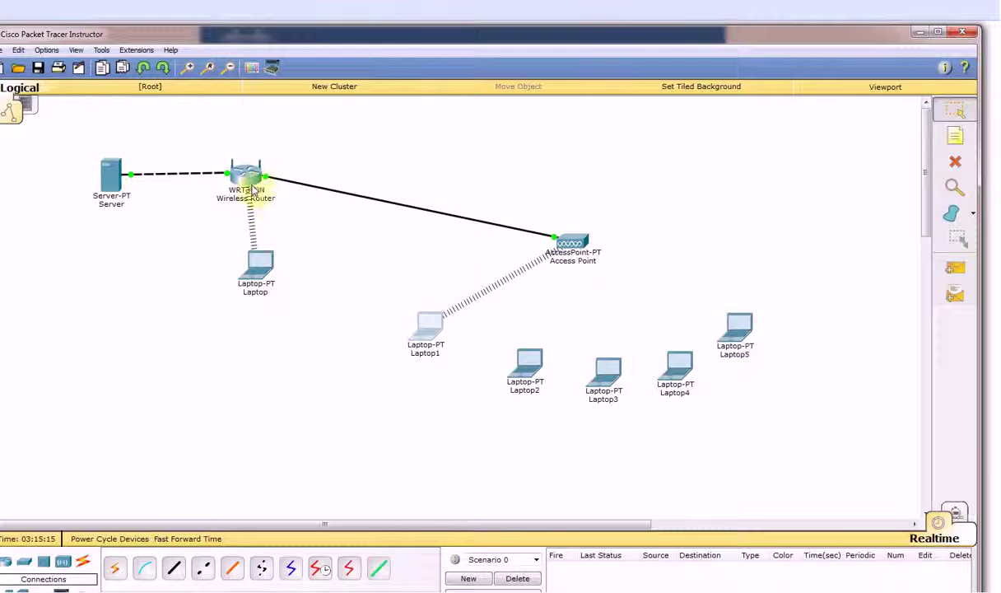
Connect Laptop2 to CISCO-AP through PC Wireless using the WPA2 pre-shared key
left_click(530, 363)
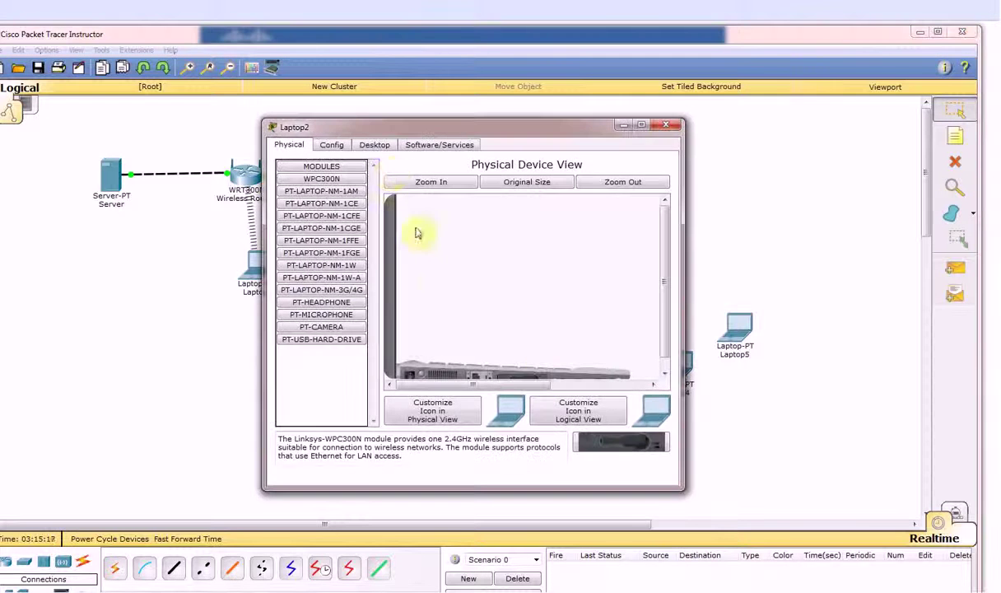
left_click(385, 149)
left_click(311, 265)
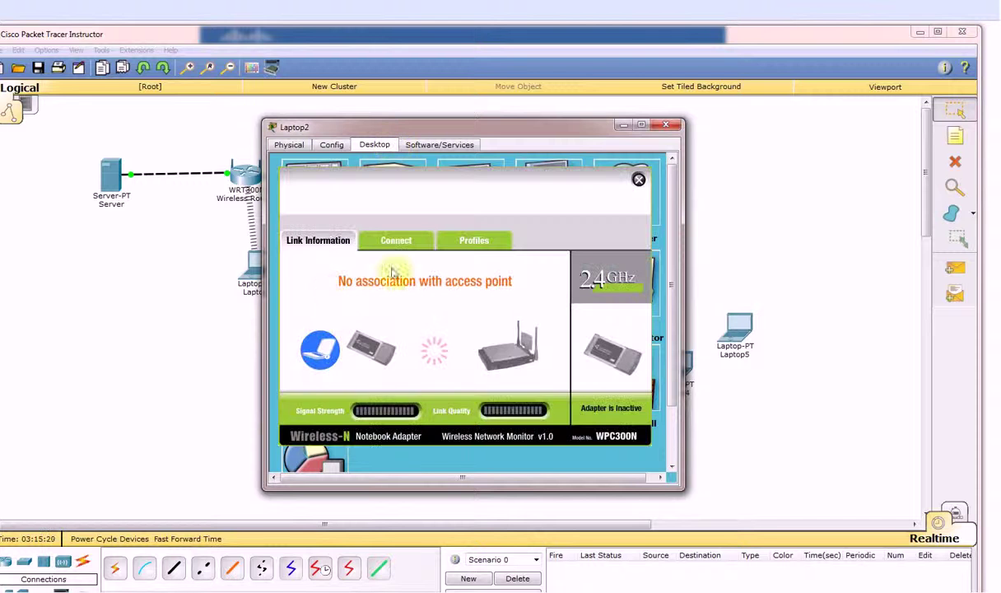
left_click(401, 242)
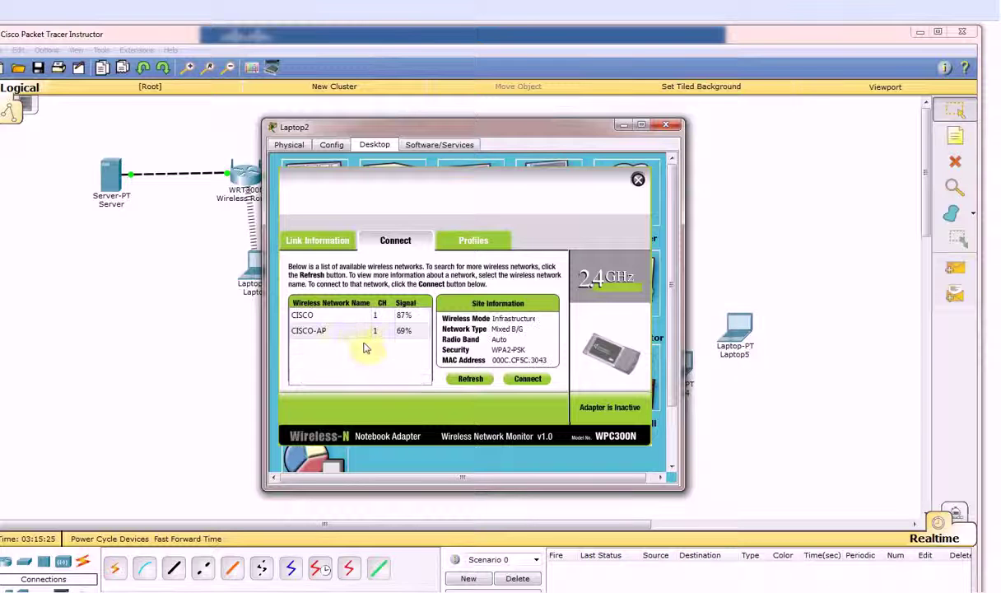
left_click(342, 333)
left_click(528, 378)
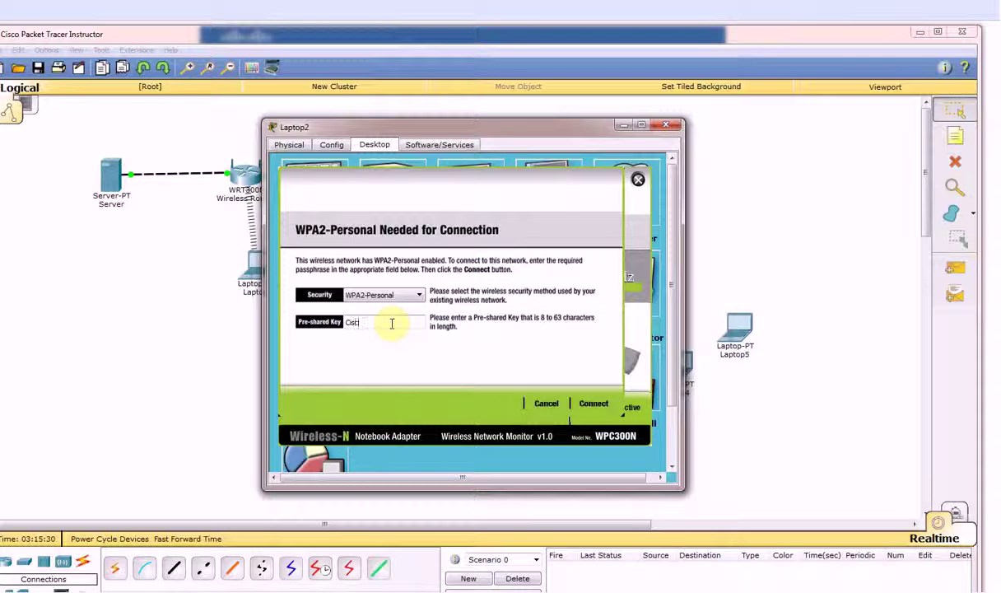
type("Cisco@123")
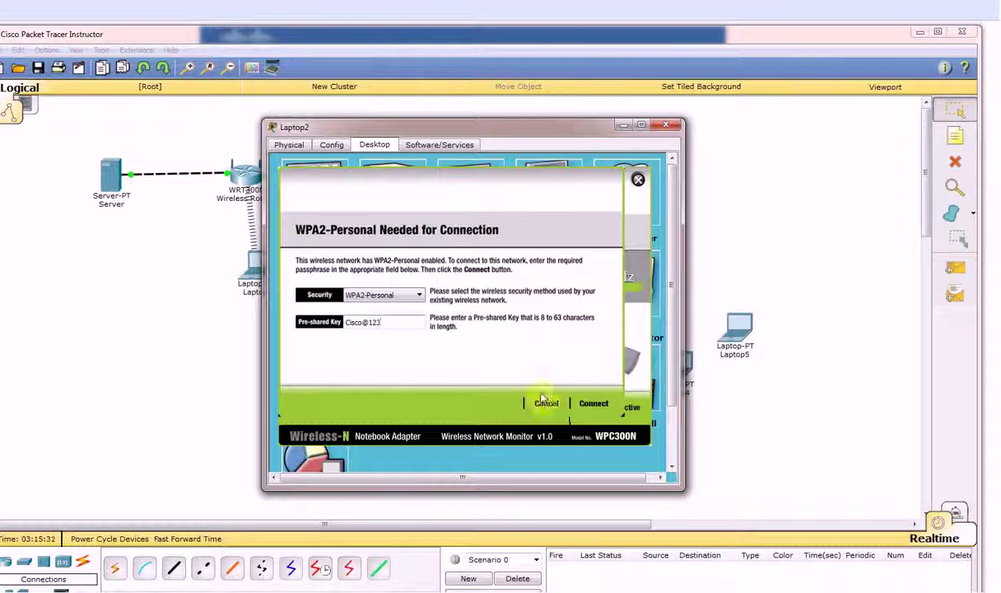
left_click(591, 403)
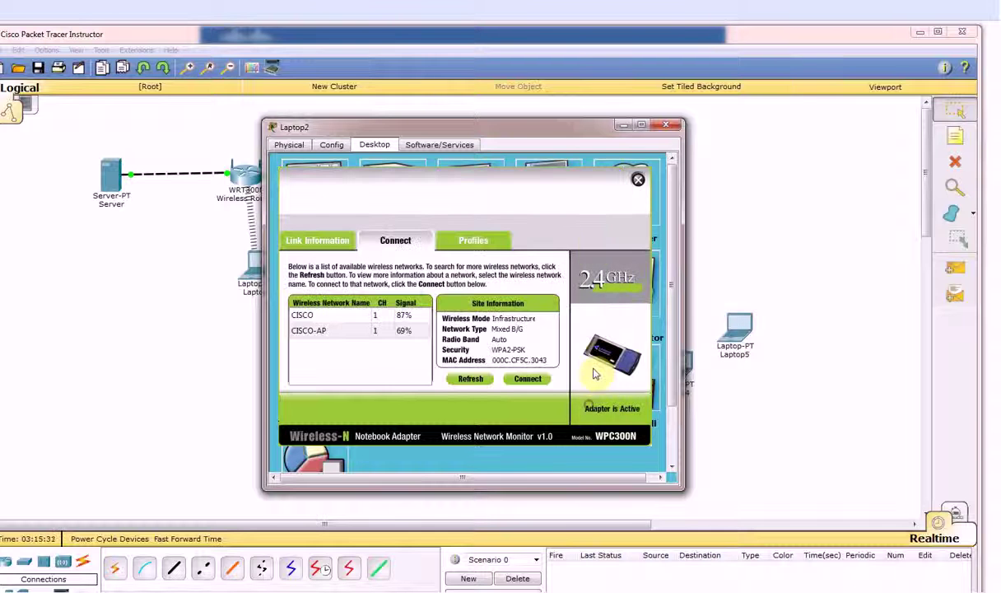
left_click(665, 124)
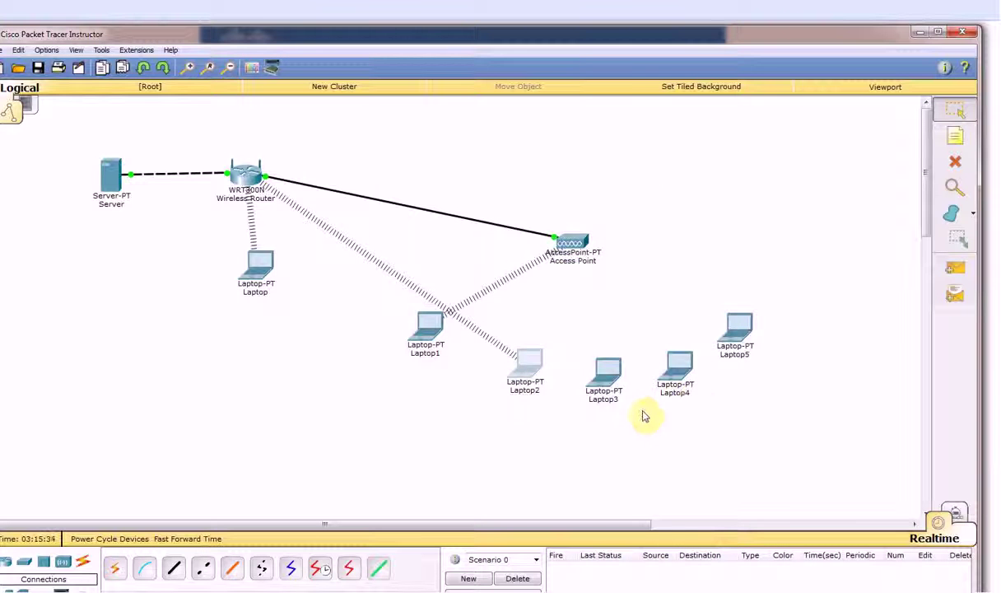
Rescan and reconnect Laptop2 to CISCO-AP so it links to the Access Point
left_click(527, 367)
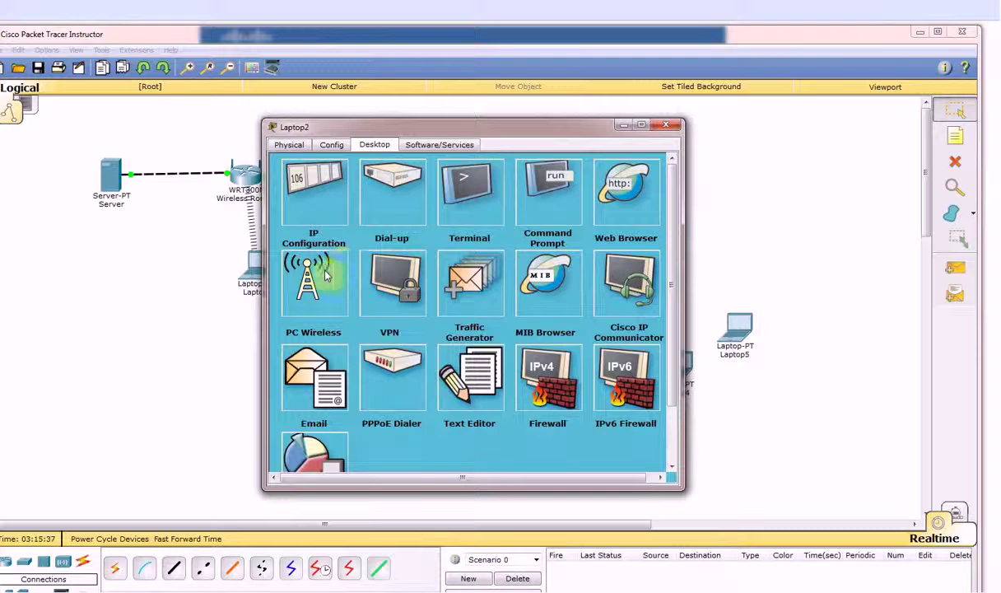
left_click(311, 261)
left_click(413, 246)
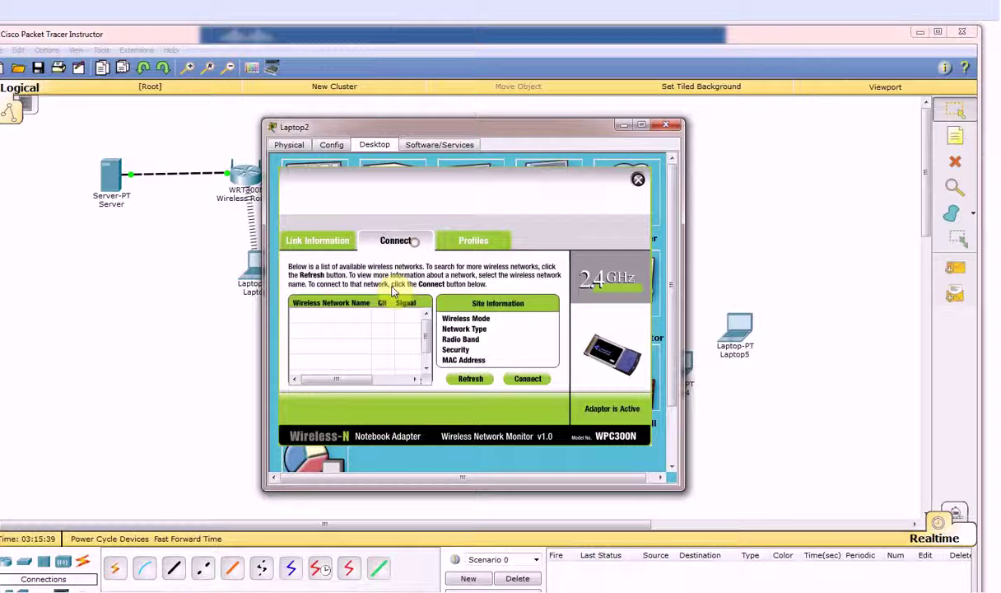
left_click(472, 378)
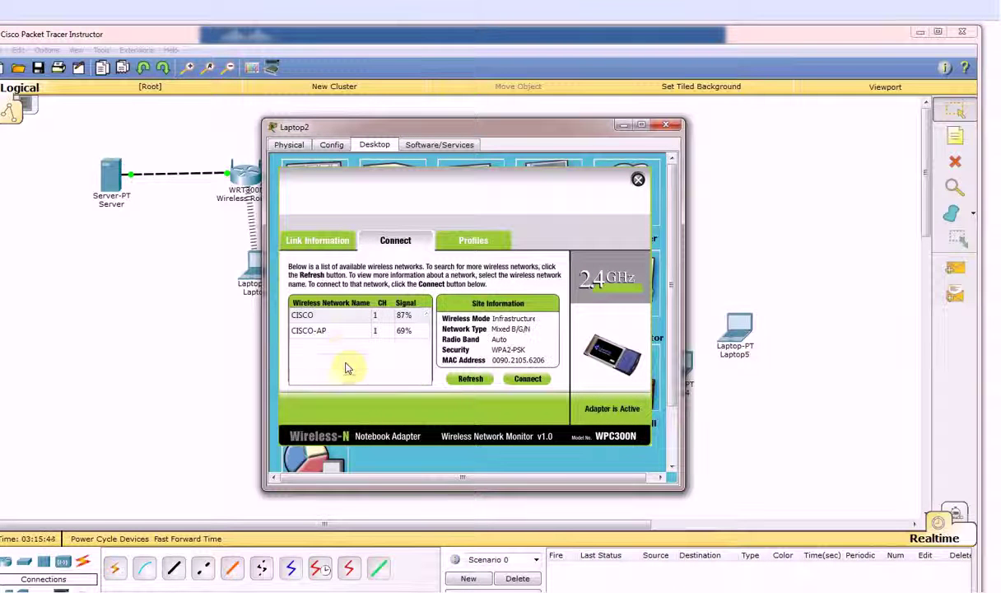
left_click(336, 330)
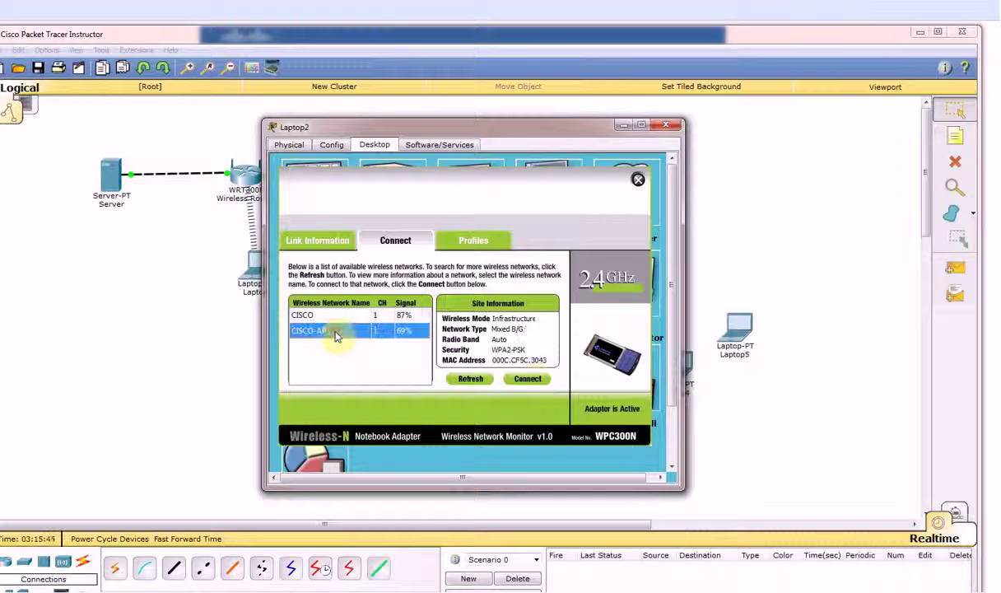
left_click(528, 378)
left_click(398, 322)
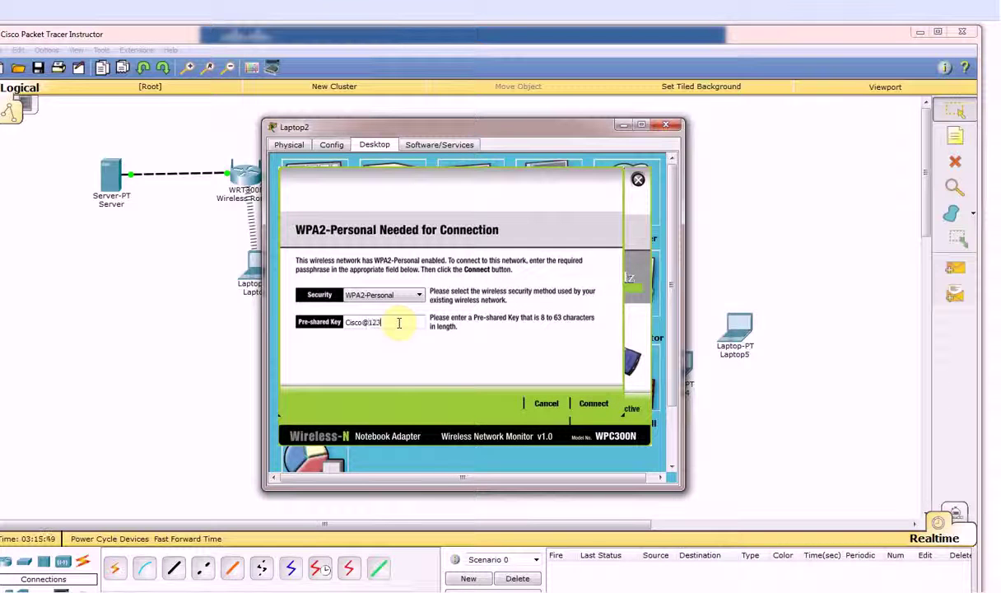
left_click(592, 404)
left_click(666, 125)
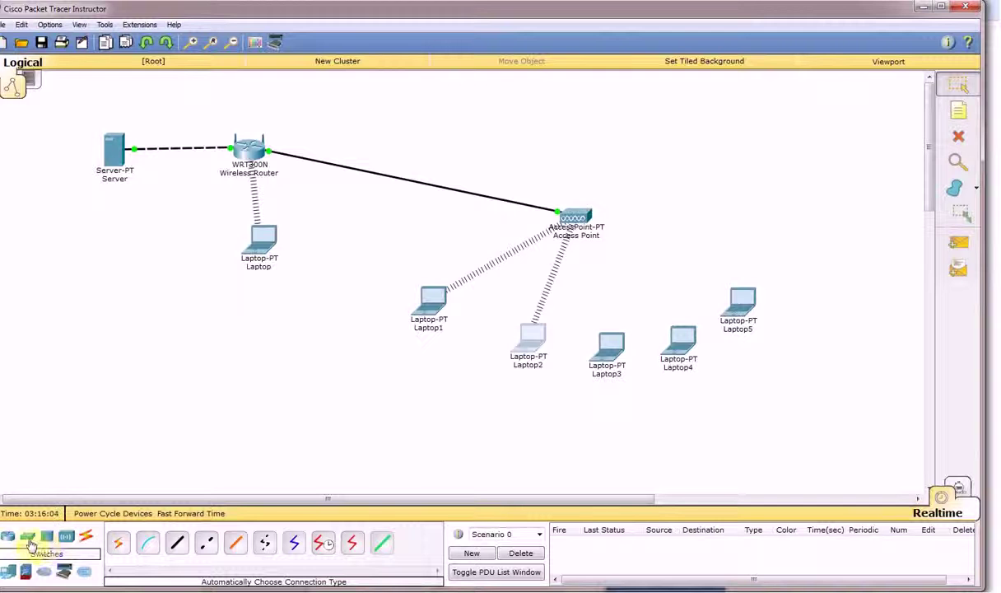
Place an AccessPoint-PT-N renamed AP above Laptops 3–5
left_click(66, 536)
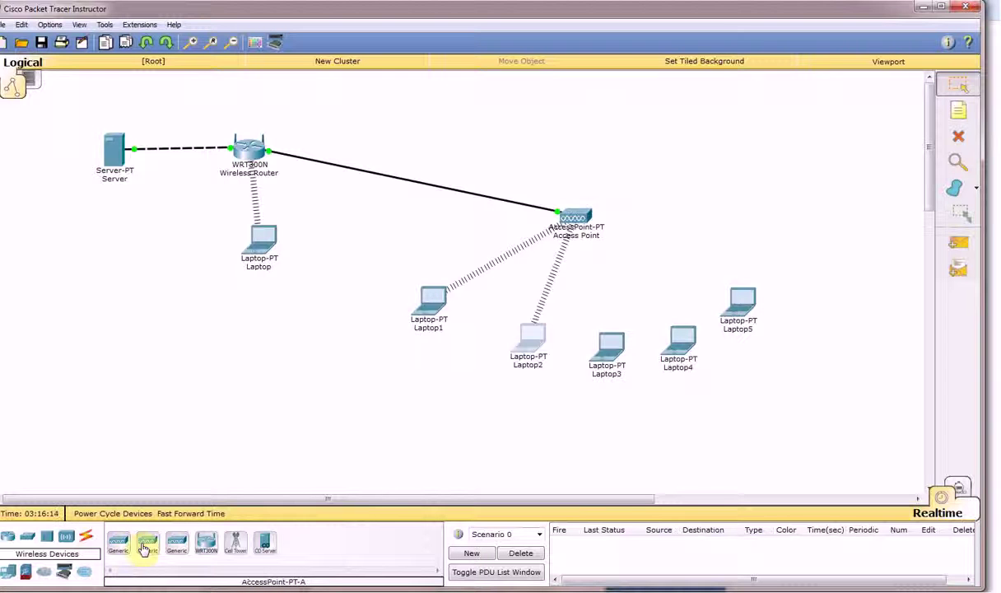
left_click(175, 550)
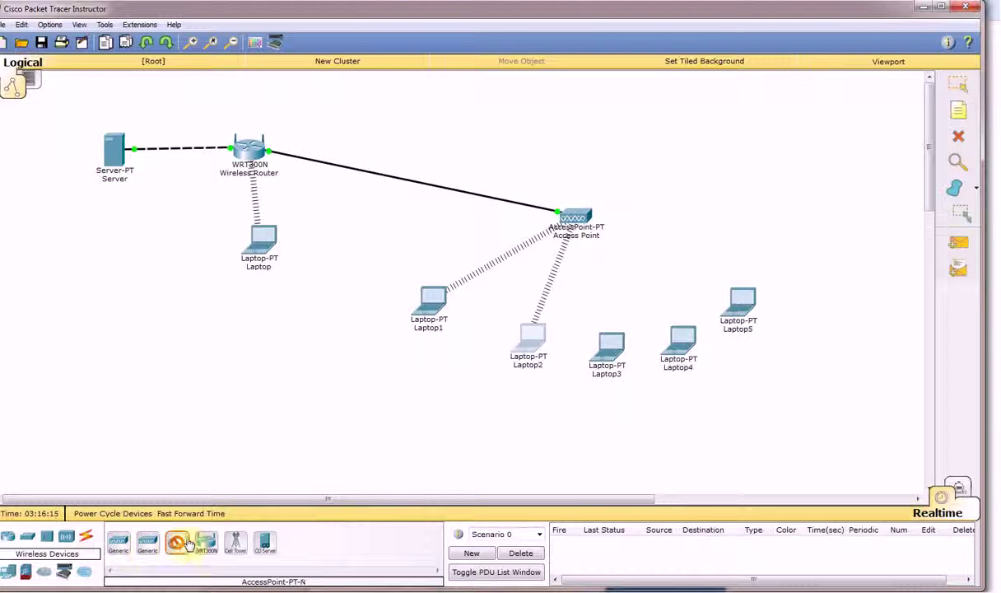
left_click(675, 192)
left_click(696, 213)
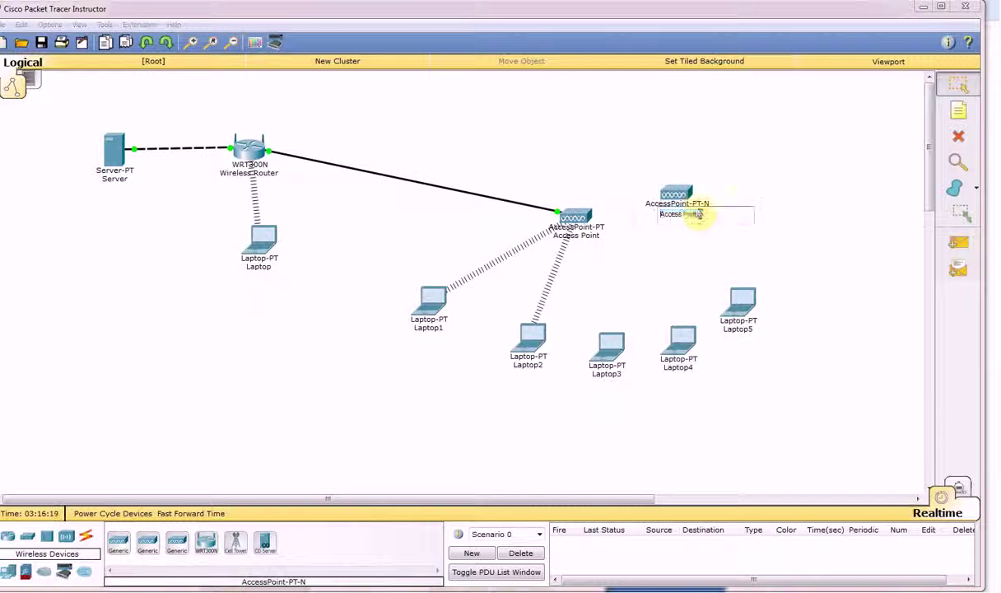
left_click_drag(703, 214, 612, 219)
type("AP")
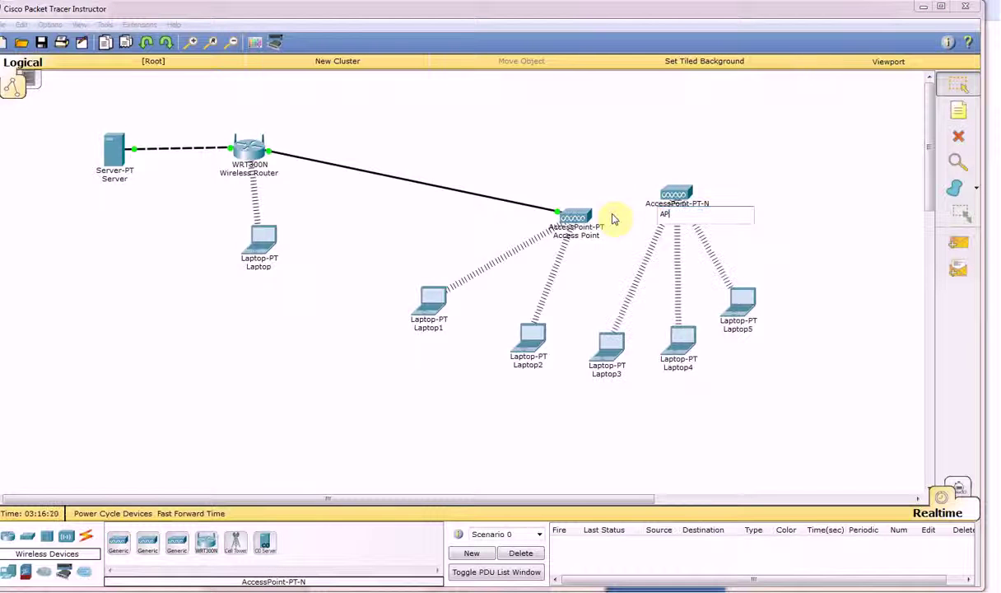
left_click_drag(672, 194, 652, 216)
left_click_drag(740, 296, 752, 302)
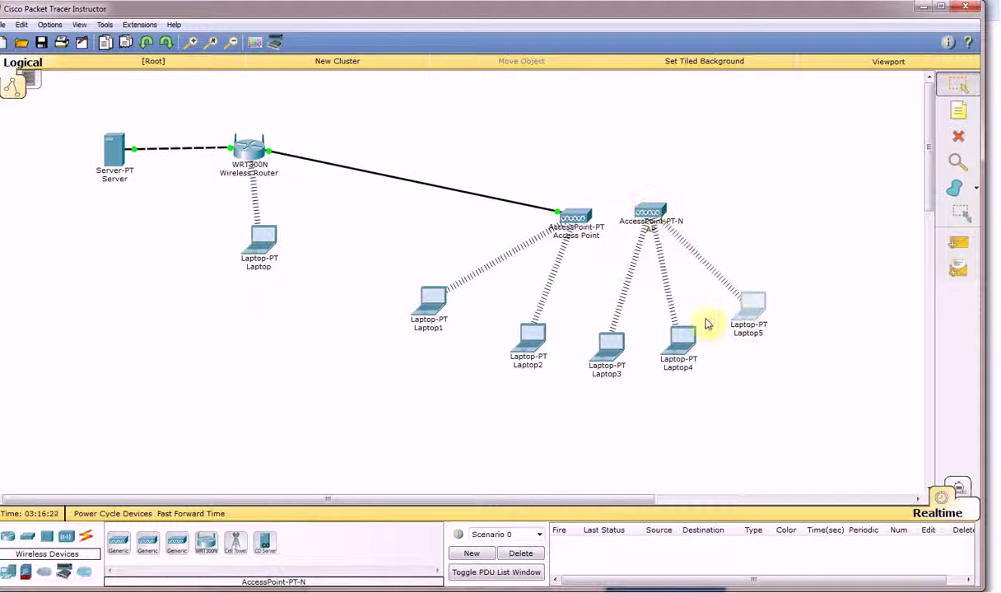
Start an automatic connection cable from the WRT300N router
left_click(86, 536)
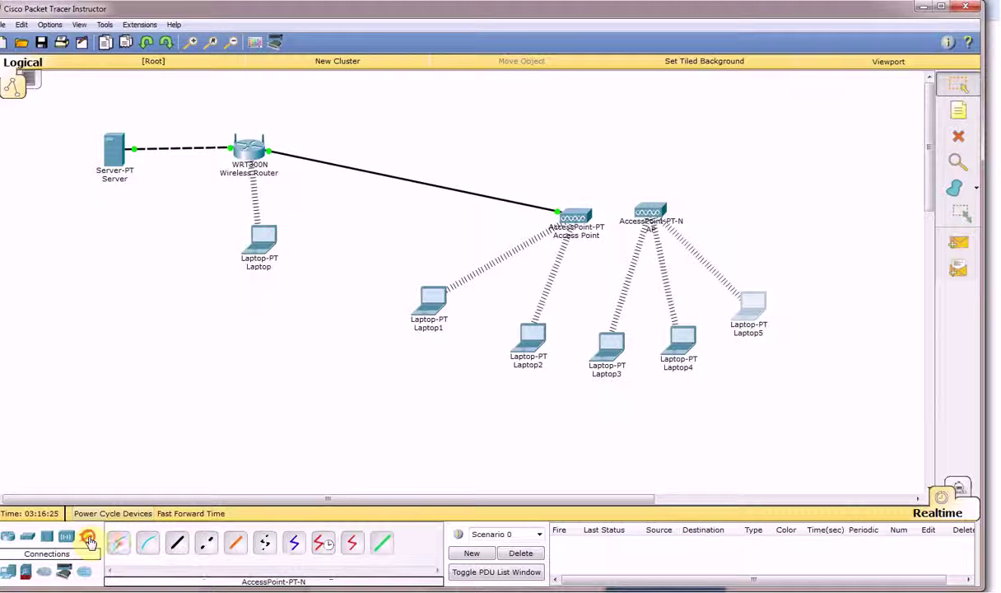
left_click(118, 543)
left_click(248, 148)
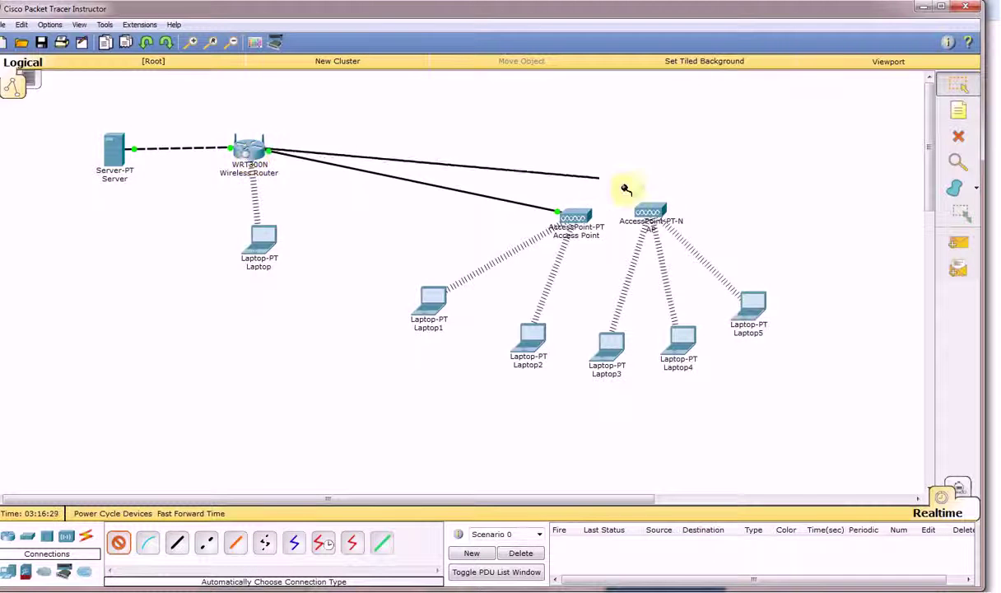
Finish the cable at AP and group Laptop1 and Laptop2 beneath the original Access Point
left_click(650, 215)
left_click(557, 226)
left_click_drag(571, 220, 455, 251)
left_click_drag(428, 306, 401, 319)
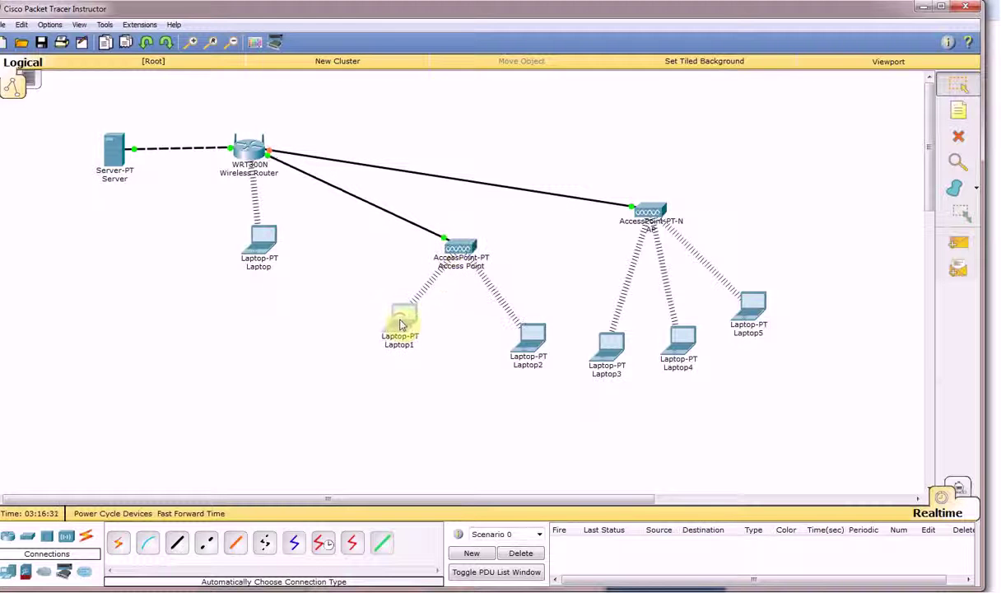
left_click_drag(529, 335, 506, 315)
Line up Laptops 3–5 beneath AP and fast-forward the simulation time
left_click_drag(649, 212, 623, 211)
left_click_drag(619, 349, 599, 306)
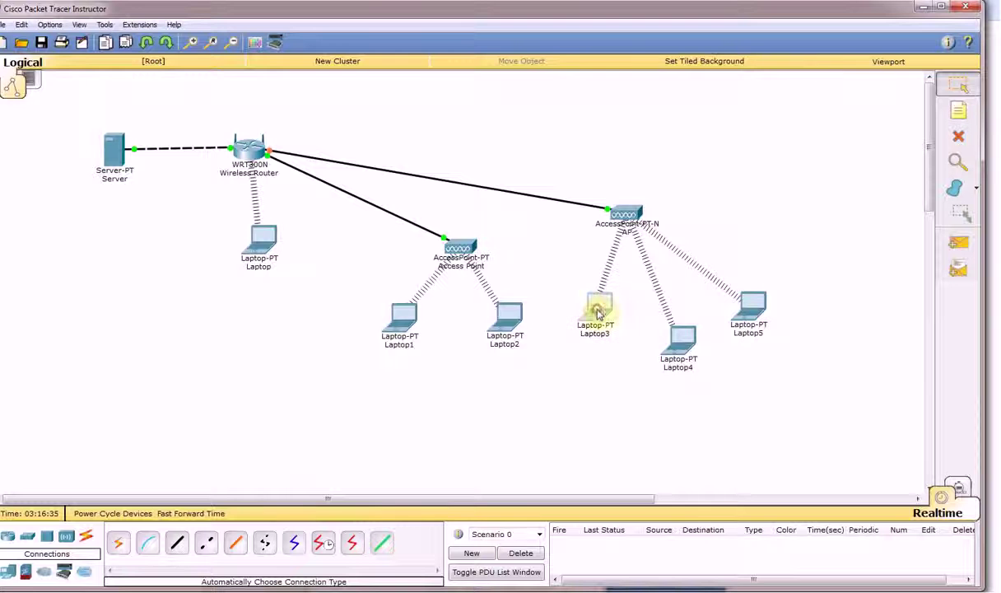
left_click_drag(681, 337, 670, 303)
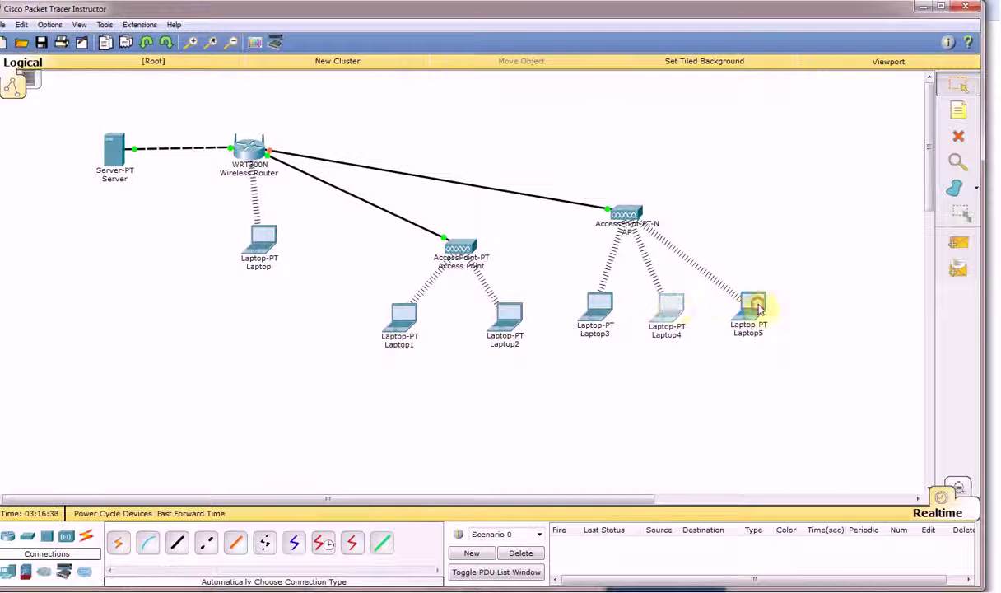
left_click_drag(731, 299, 714, 270)
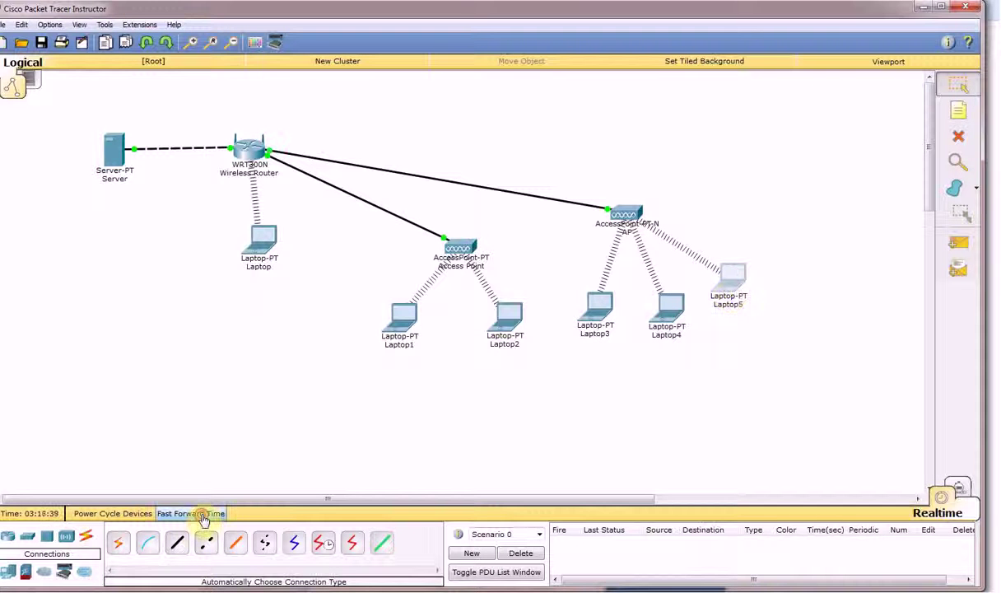
left_click(197, 514)
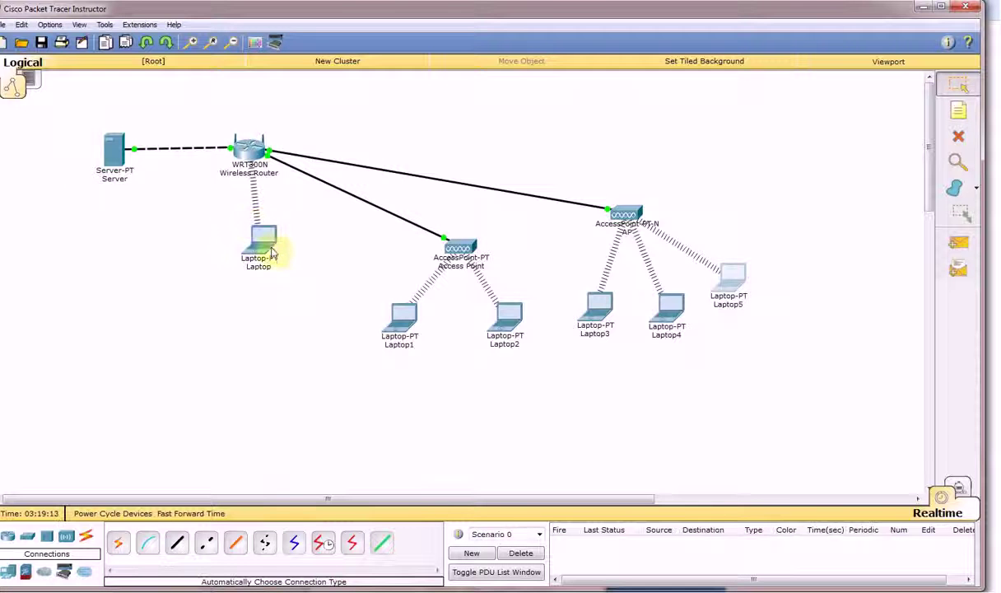
mouse_move(247, 148)
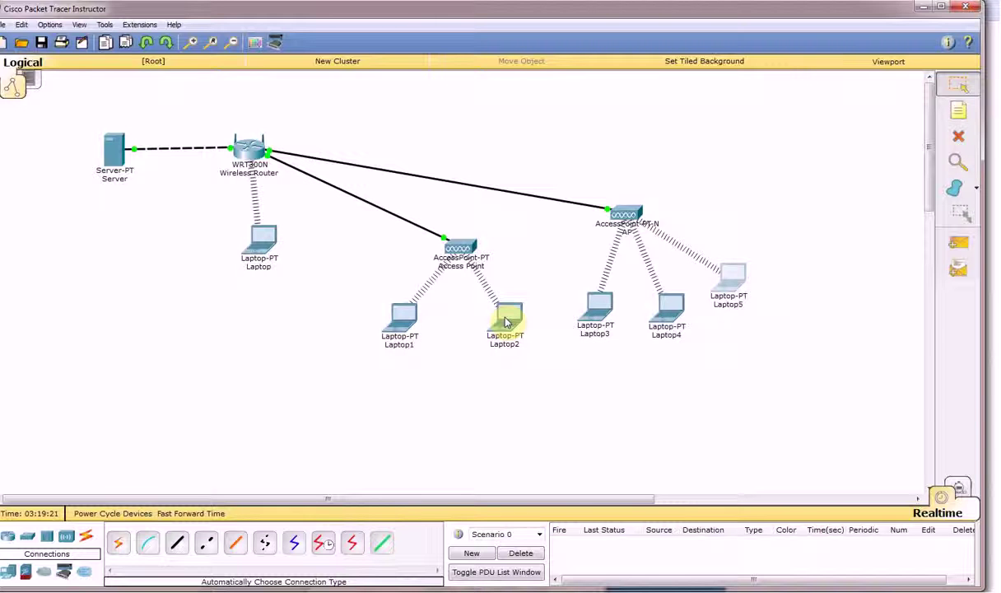
mouse_move(594, 316)
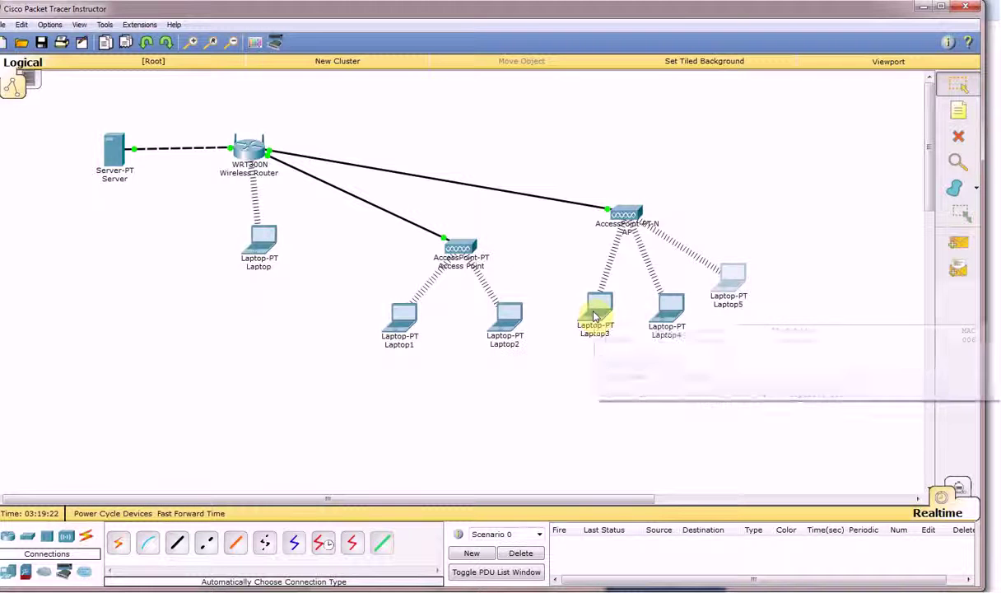